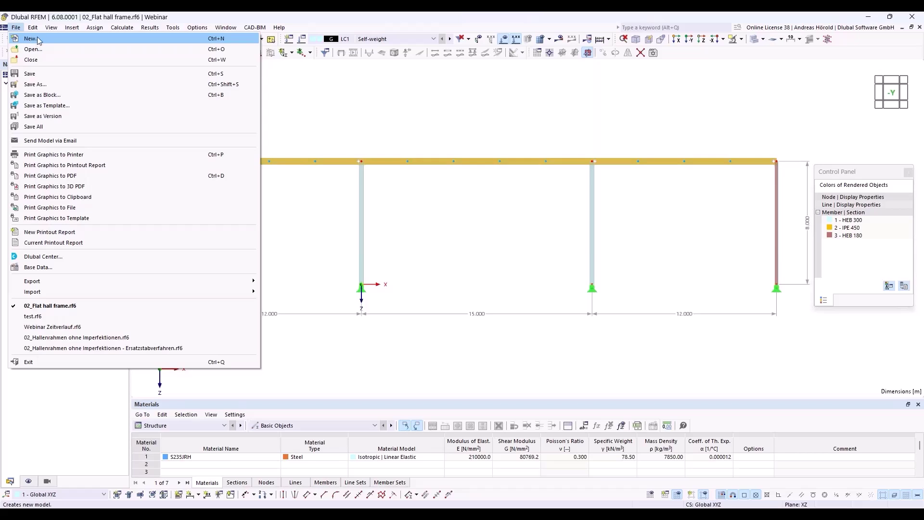
- Create a new 2D | XZ | Plane Stress model named 01_Two-span beam and activate the Steel Design add-on
{"action": "key", "text": "Escape"}
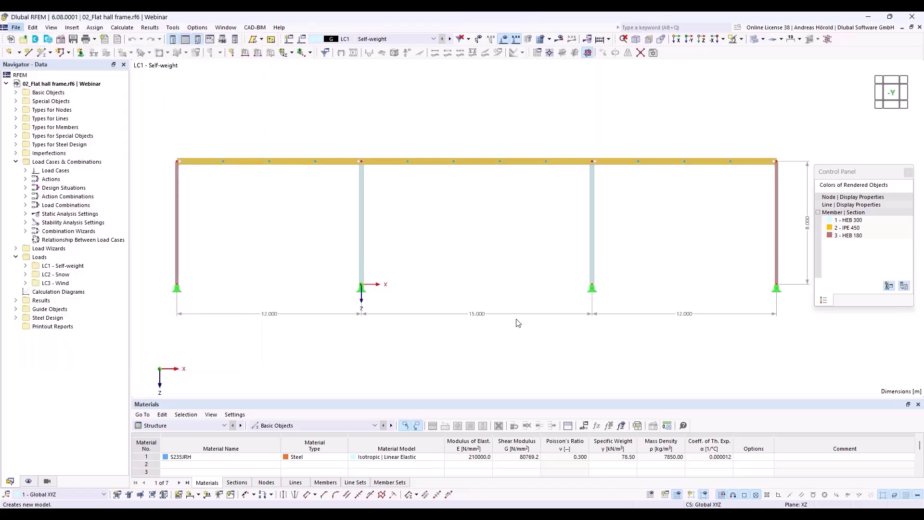
{"action": "key", "text": "ctrl+n"}
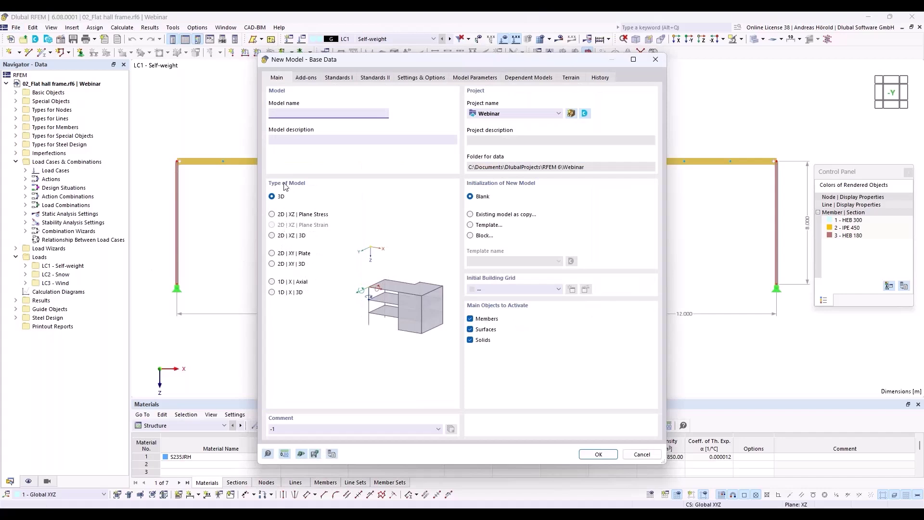
{"action": "left_click", "coordinate": [293, 113]}
{"action": "left_click", "coordinate": [273, 214]}
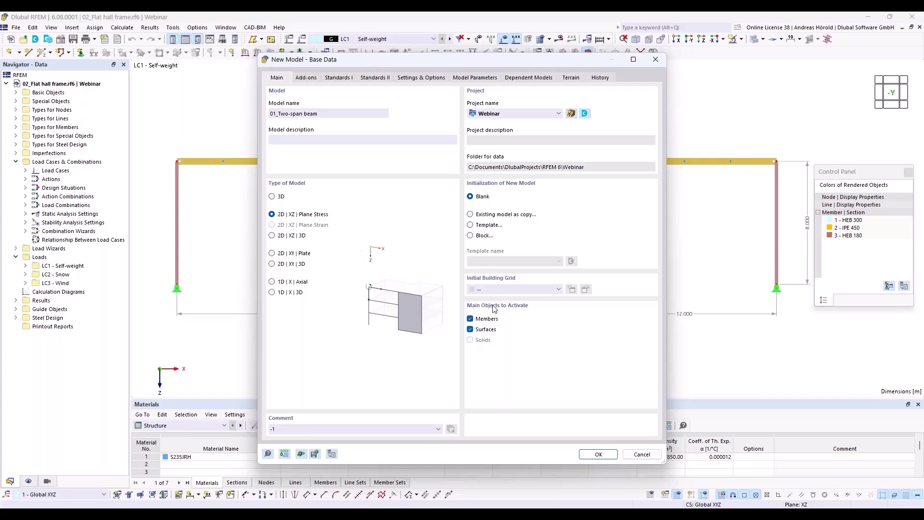
{"action": "left_click", "coordinate": [305, 78]}
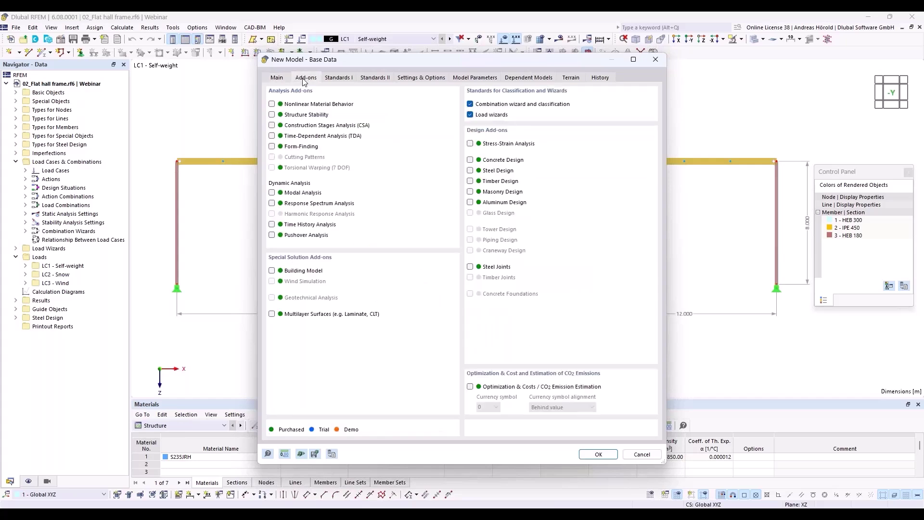
{"action": "left_click", "coordinate": [471, 171]}
- Choose the German national annexes DIN 2012-08 for EN 1990, DIN 2019-04 for EN 1991 and DIN 2020-11 for EN 1993, and confirm the new model
{"action": "left_click", "coordinate": [339, 78]}
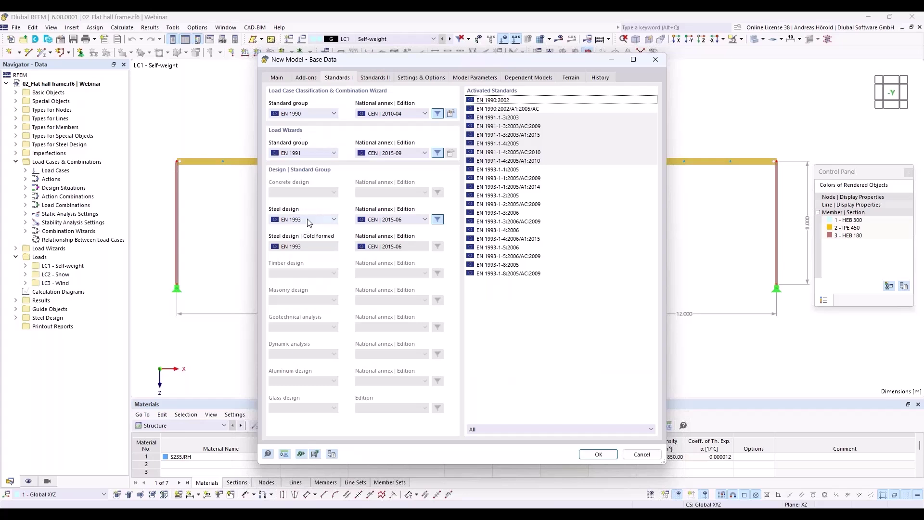
{"action": "left_click", "coordinate": [306, 117]}
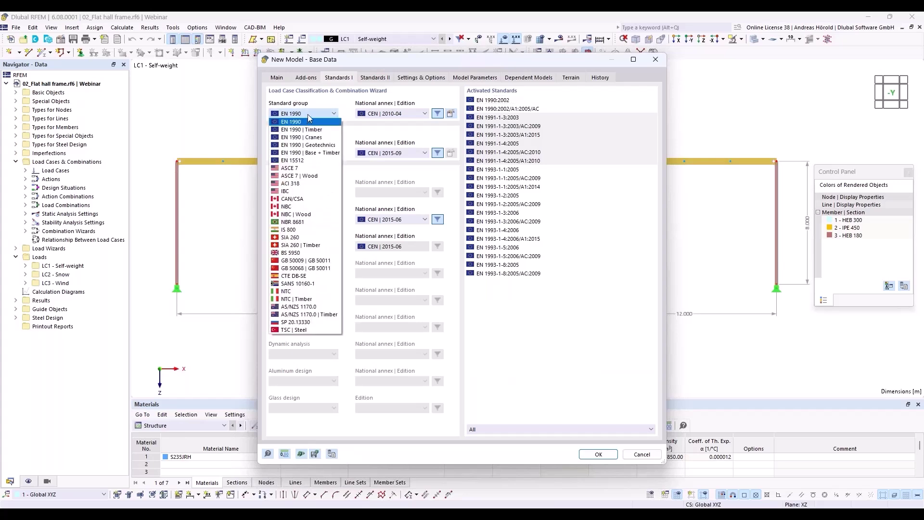
{"action": "left_click", "coordinate": [308, 114]}
{"action": "left_click", "coordinate": [316, 221]}
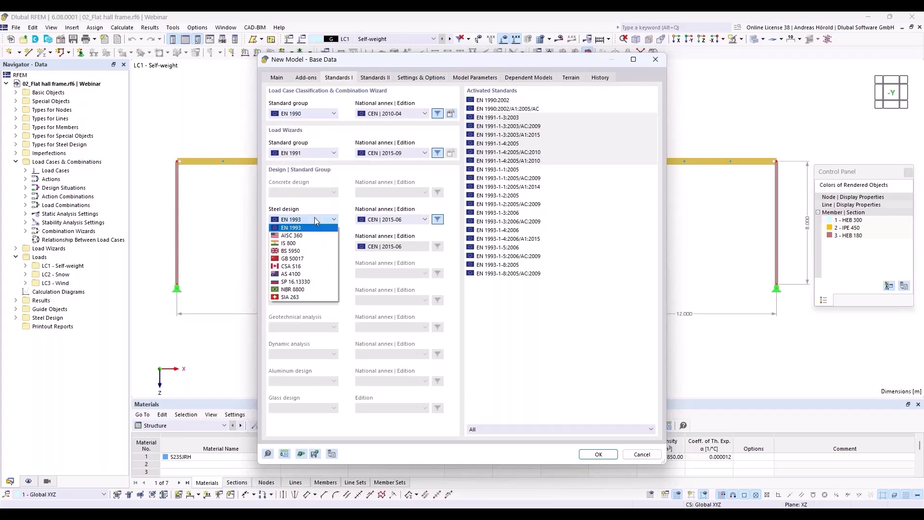
{"action": "left_click", "coordinate": [315, 221]}
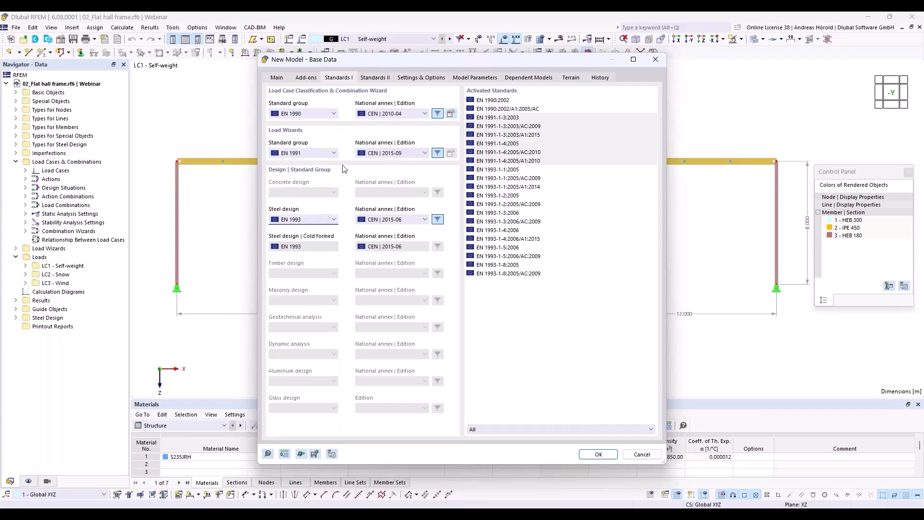
{"action": "left_click", "coordinate": [403, 113]}
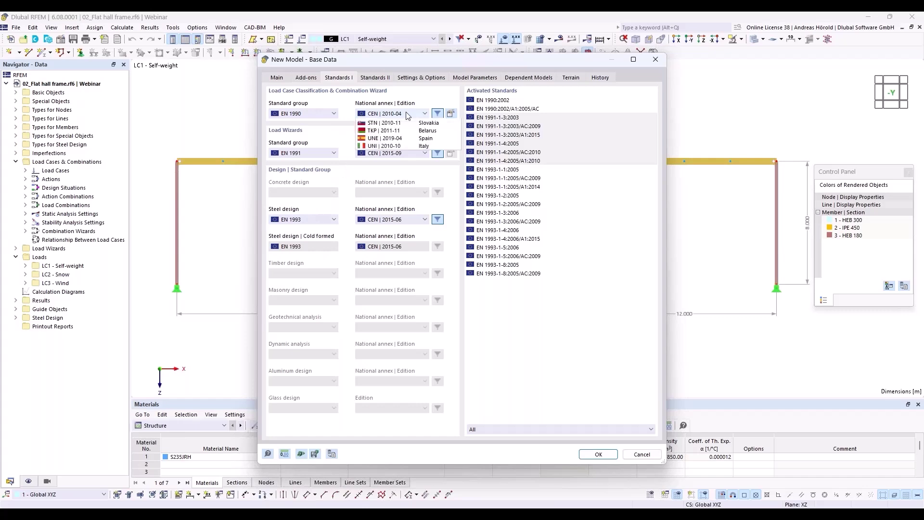
{"action": "left_click", "coordinate": [402, 161]}
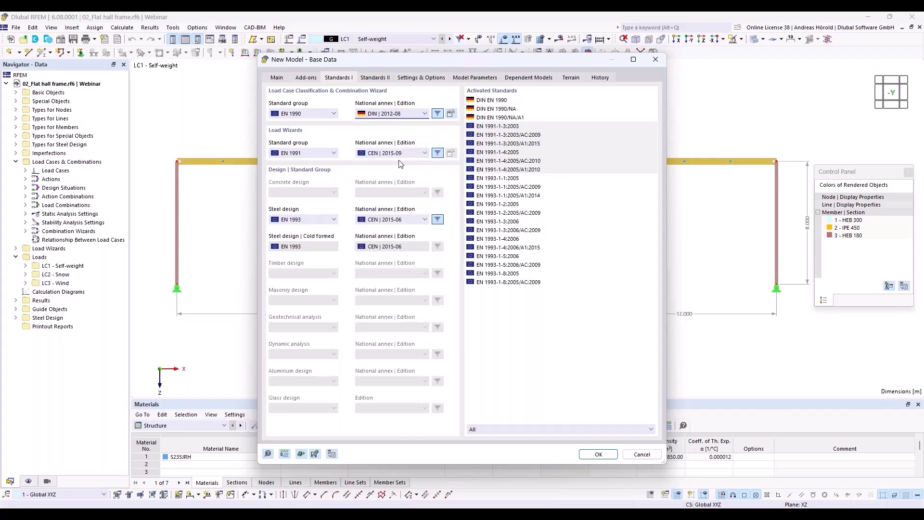
{"action": "left_click", "coordinate": [397, 153]}
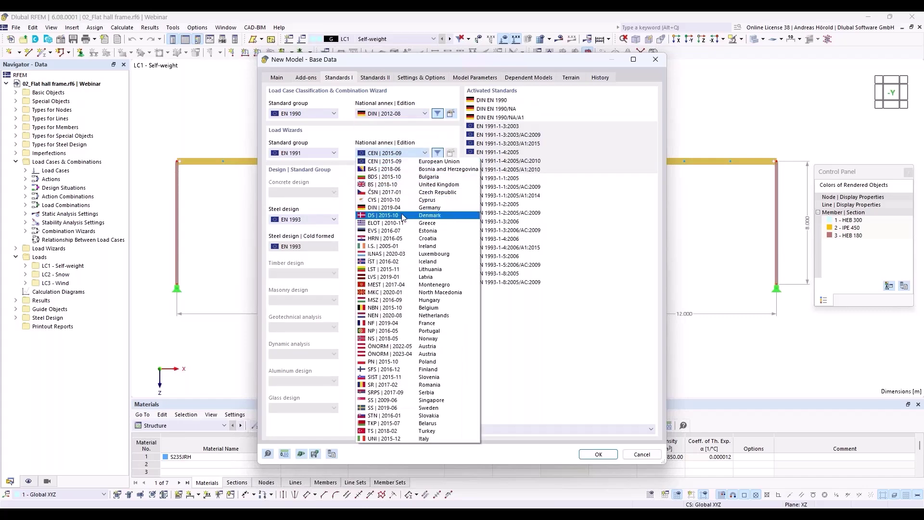
{"action": "left_click", "coordinate": [403, 210]}
{"action": "left_click", "coordinate": [407, 220]}
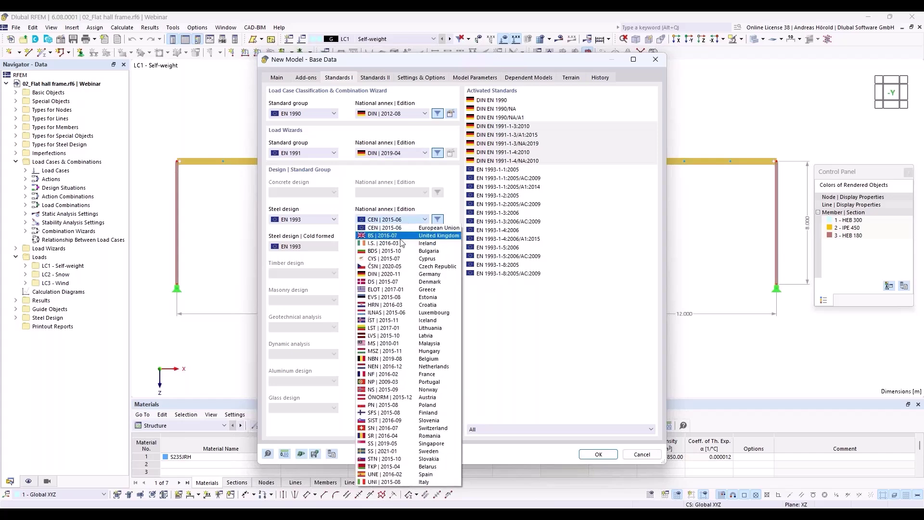
{"action": "left_click", "coordinate": [396, 274]}
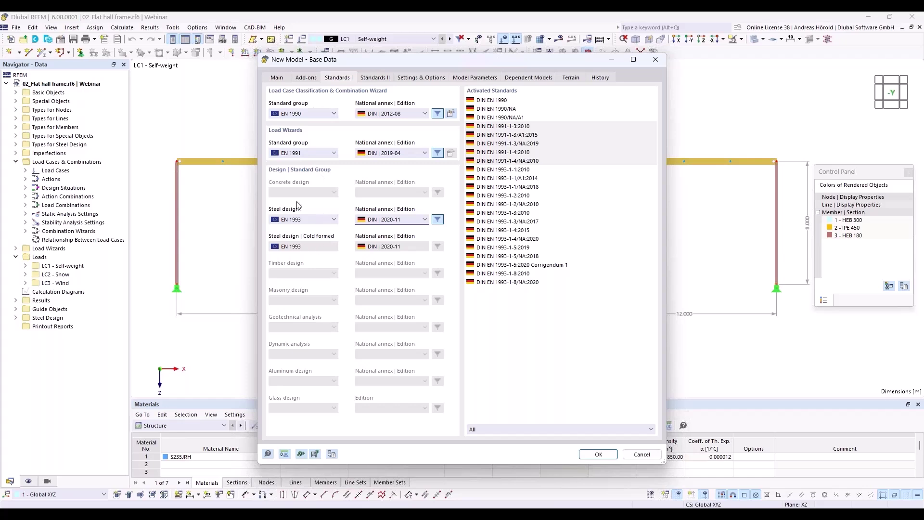
{"action": "left_click", "coordinate": [600, 455]}
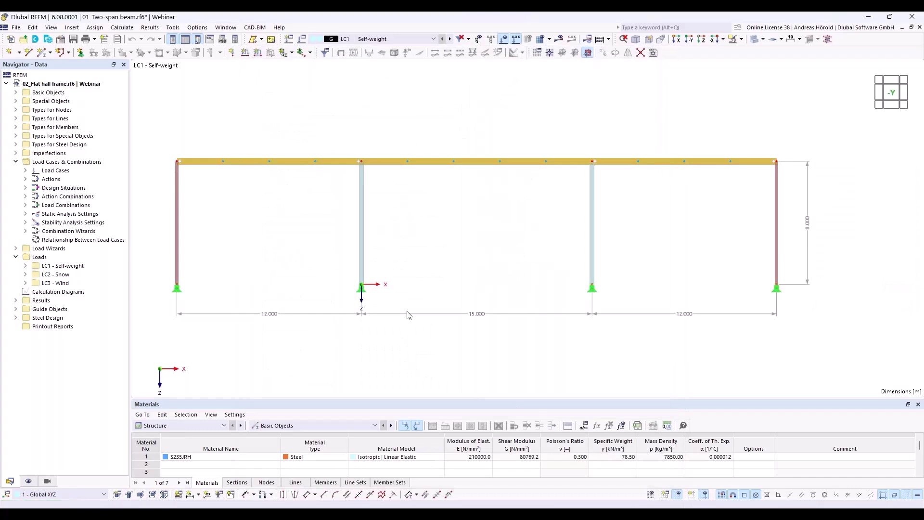
- View the empty model in the reverse Y-direction and check the work plane's grid and snap settings
{"action": "left_click", "coordinate": [690, 42]}
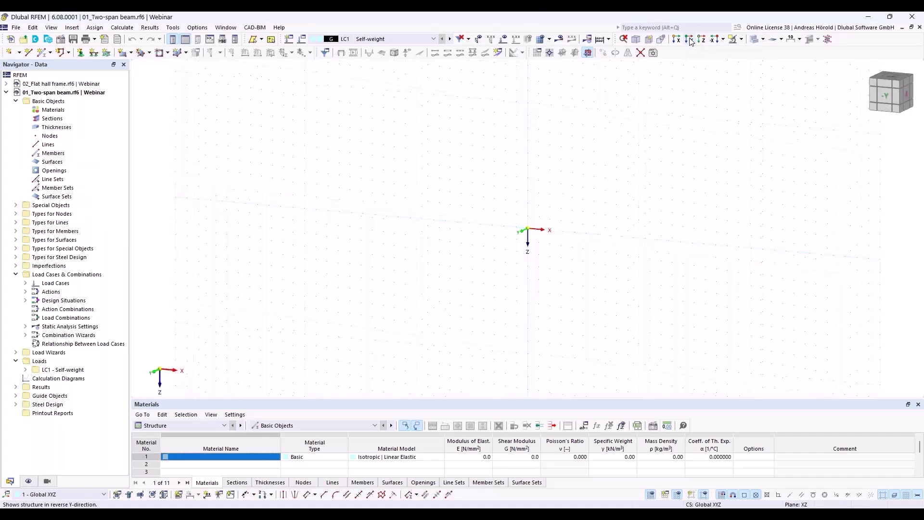
{"action": "middle_click_drag", "start_coordinate": [608, 302], "coordinate": [368, 318]}
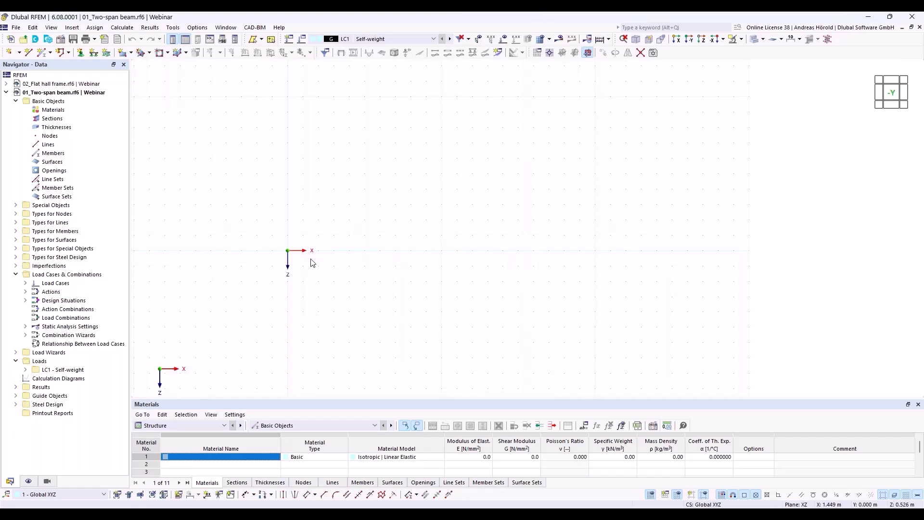
{"action": "left_click", "coordinate": [651, 495]}
{"action": "double_click", "coordinate": [652, 495]}
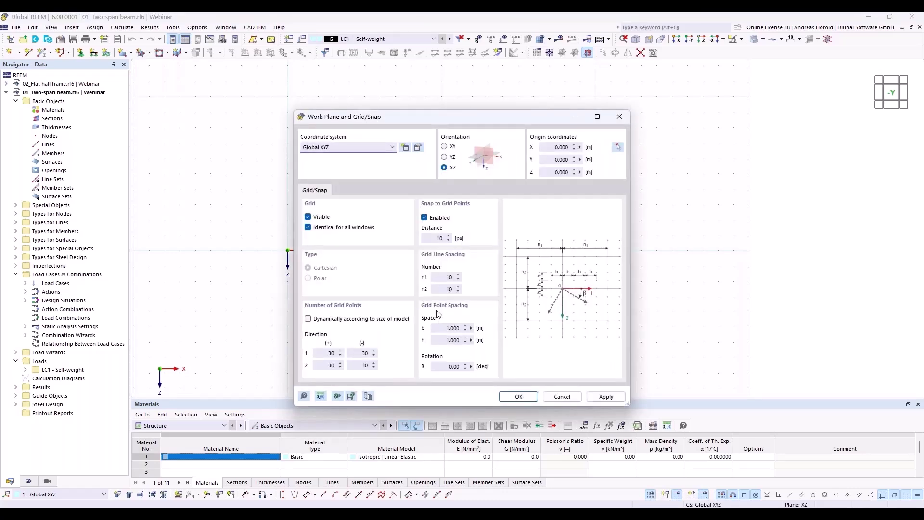
{"action": "left_click", "coordinate": [560, 396]}
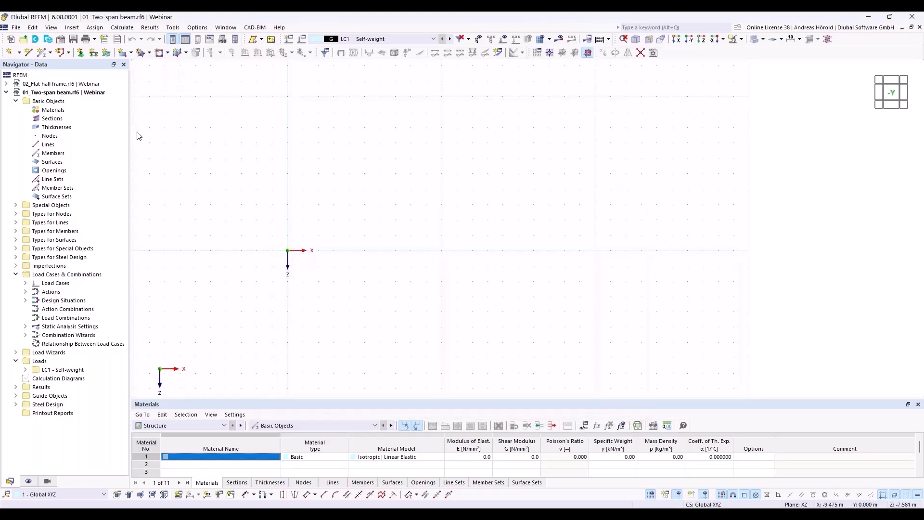
- Begin a new beam member and select the IPE 550 section from the EN 10365:2017 ArcelorMittal series for it
{"action": "left_click", "coordinate": [41, 53]}
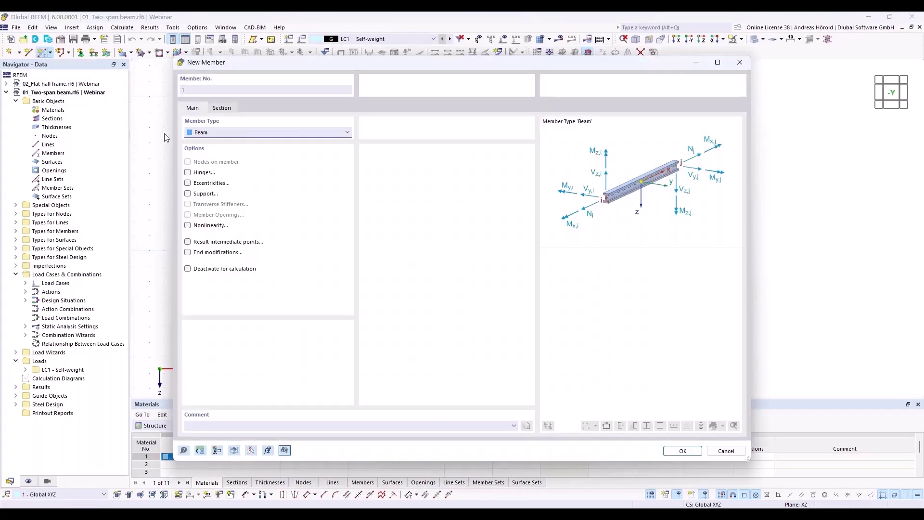
{"action": "left_click", "coordinate": [221, 109]}
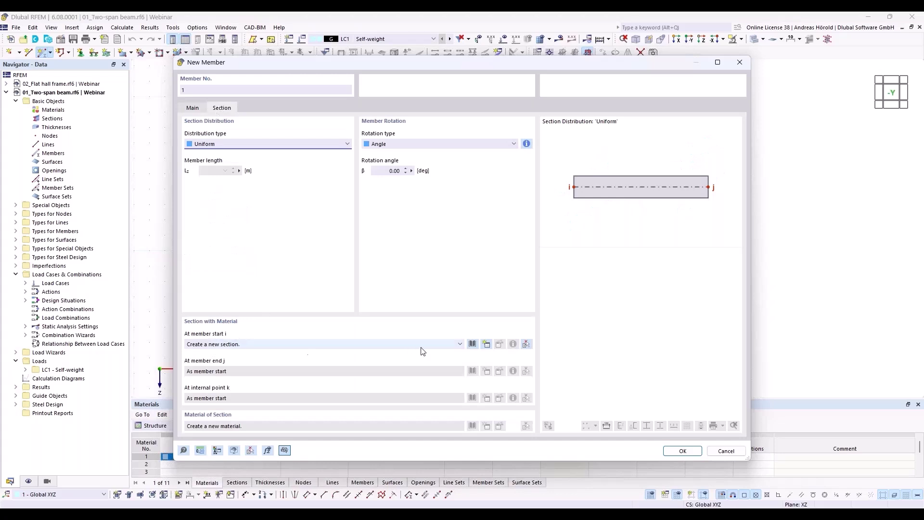
{"action": "left_click", "coordinate": [472, 345]}
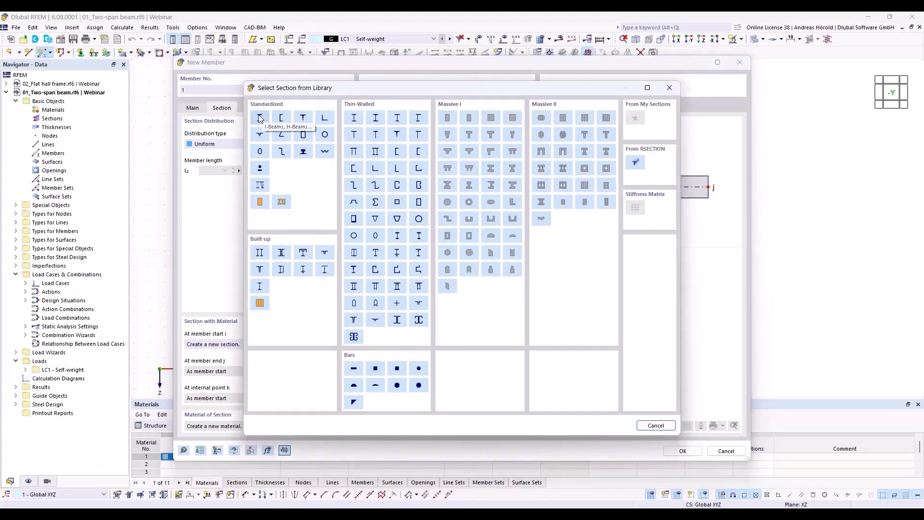
{"action": "left_click", "coordinate": [260, 118]}
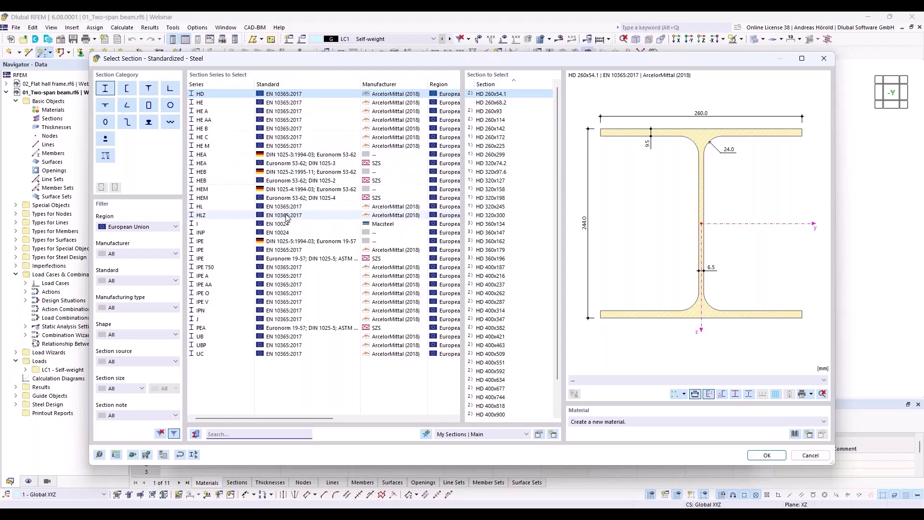
{"action": "left_click", "coordinate": [219, 250]}
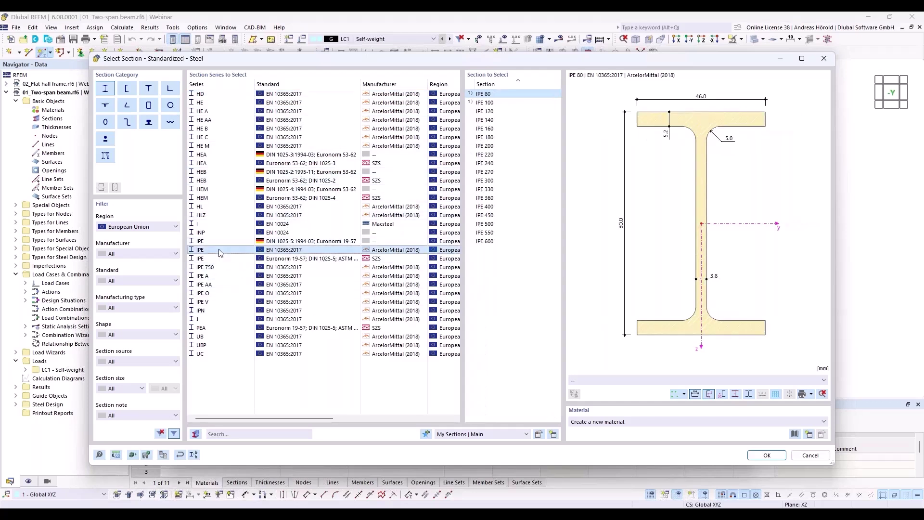
{"action": "left_click", "coordinate": [494, 232]}
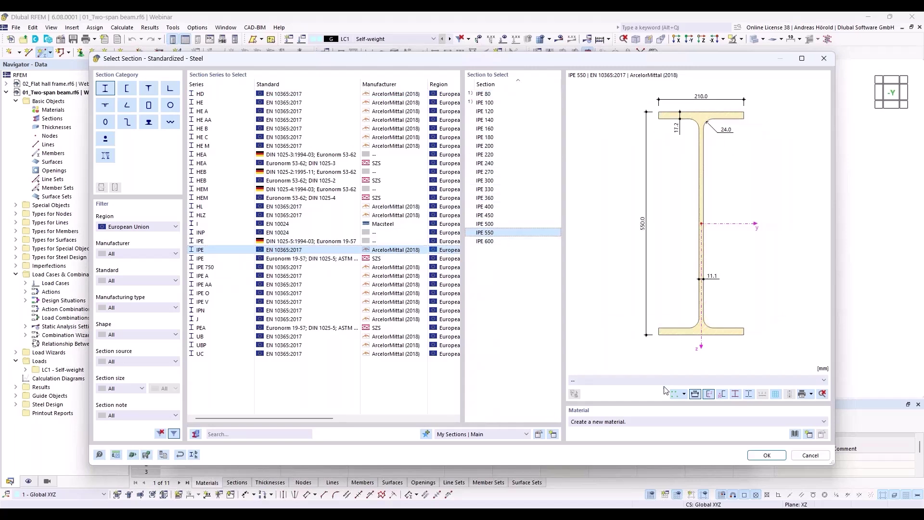
- Examine the material library for the section: the region, material type and subtype filters, and the grades offered by several Steel S series
{"action": "left_click", "coordinate": [795, 434]}
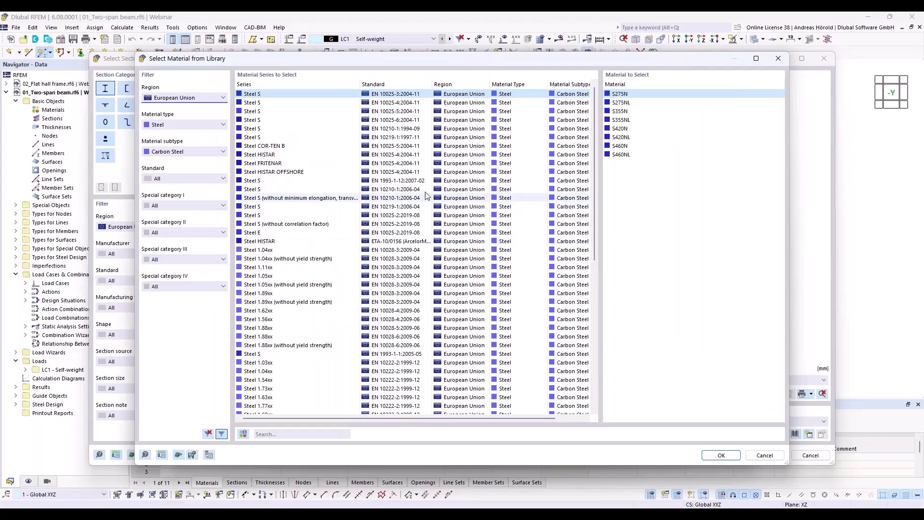
{"action": "left_click", "coordinate": [188, 98]}
{"action": "left_click", "coordinate": [187, 99]}
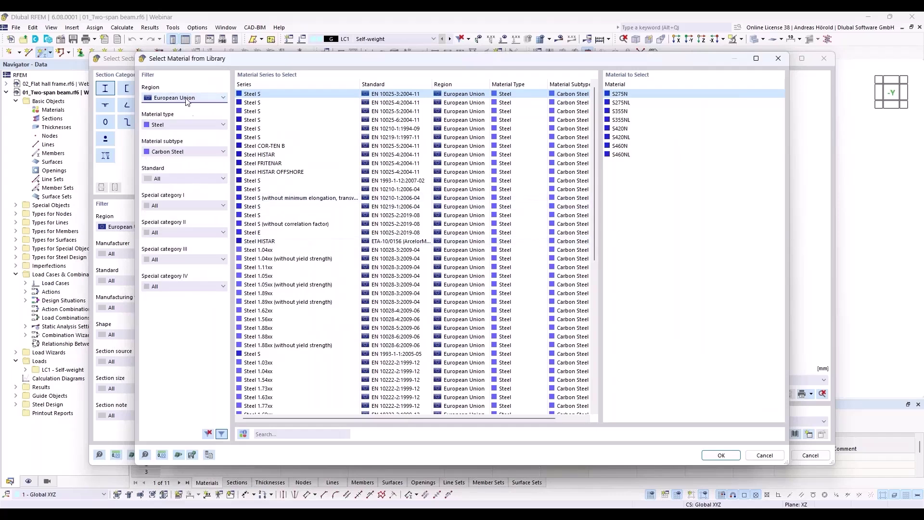
{"action": "left_click", "coordinate": [192, 123]}
{"action": "left_click", "coordinate": [192, 123]}
{"action": "left_click", "coordinate": [194, 151]}
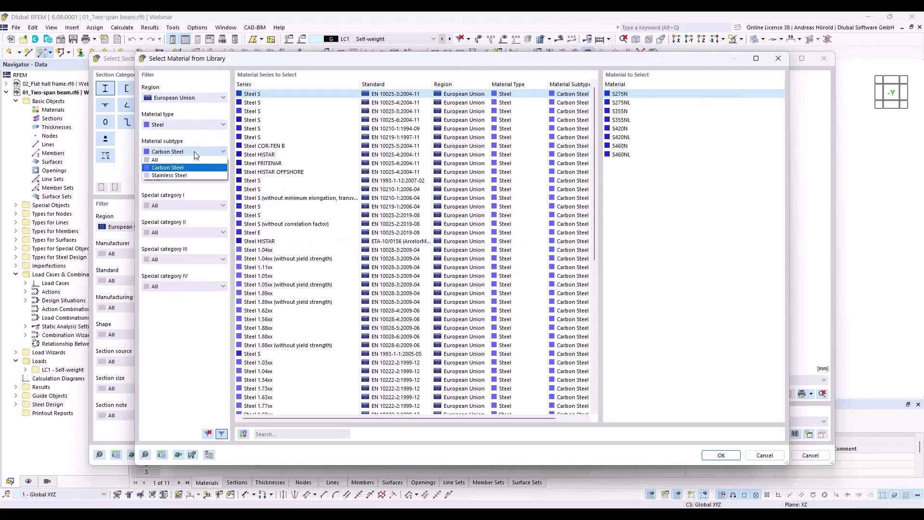
{"action": "left_click", "coordinate": [195, 151]}
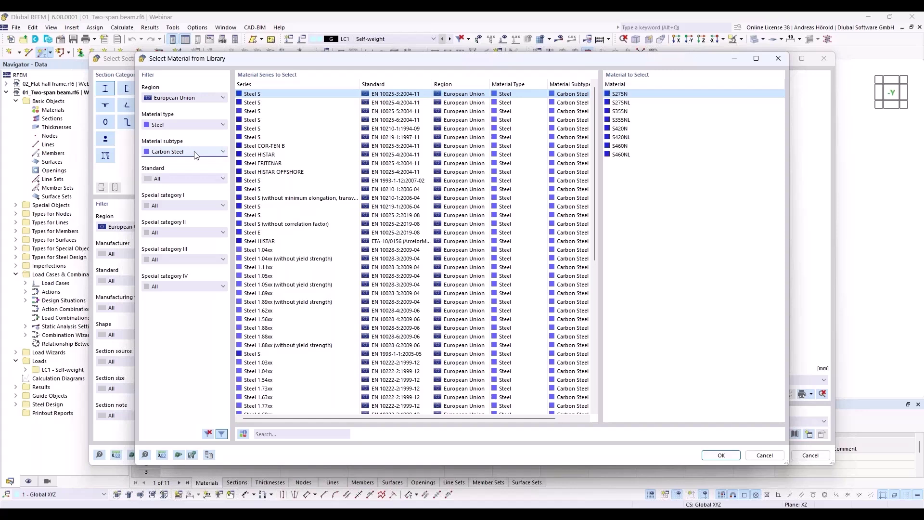
{"action": "left_click", "coordinate": [264, 102]}
{"action": "left_click", "coordinate": [267, 111]}
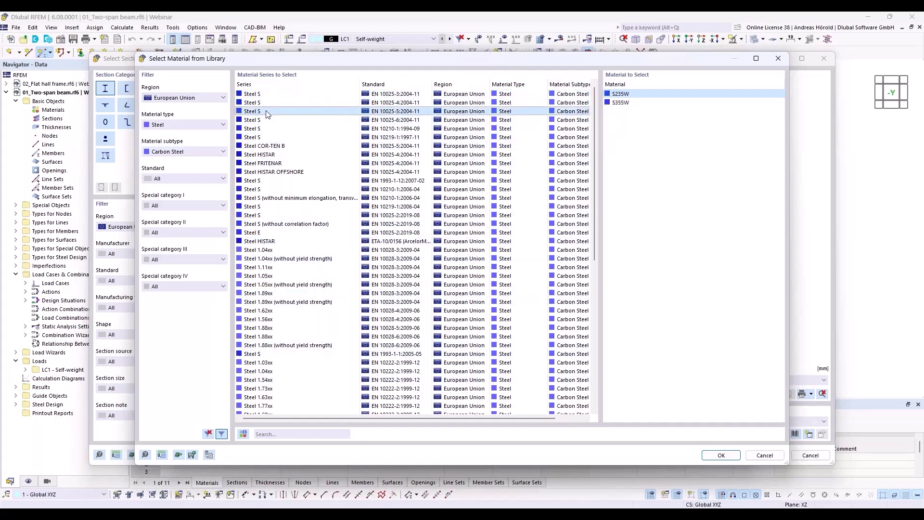
{"action": "left_click", "coordinate": [269, 120]}
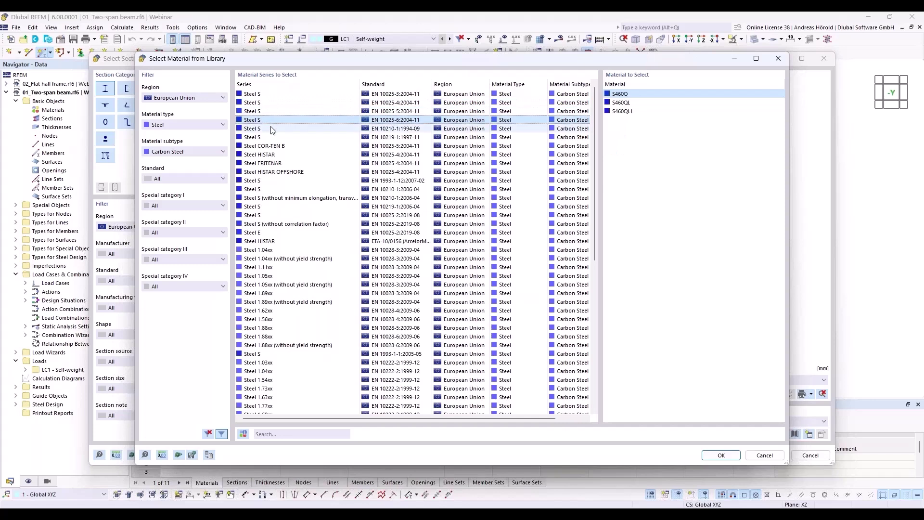
{"action": "left_click", "coordinate": [271, 129]}
{"action": "left_click", "coordinate": [271, 138]}
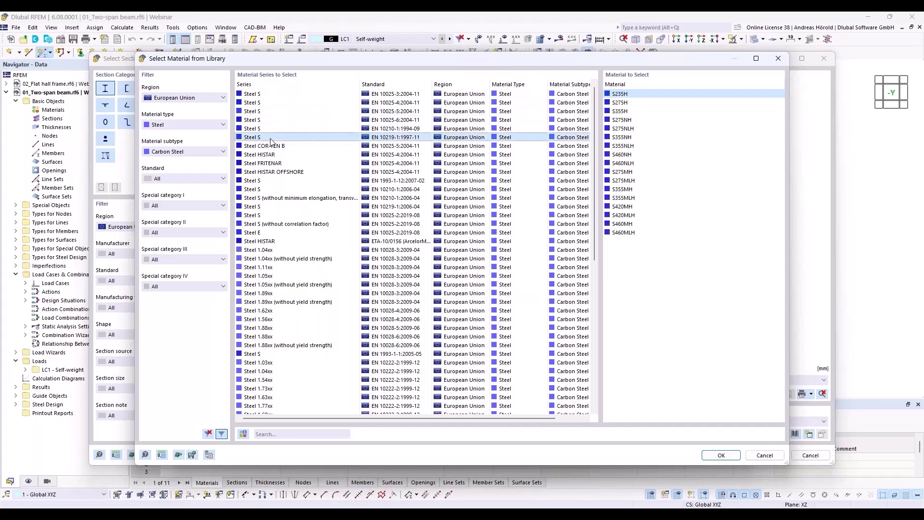
- Assign steel S235 from the EN 1993-1-1:2005-05 series to the IPE 550 section and confirm the new member's settings
{"action": "left_click", "coordinate": [275, 354]}
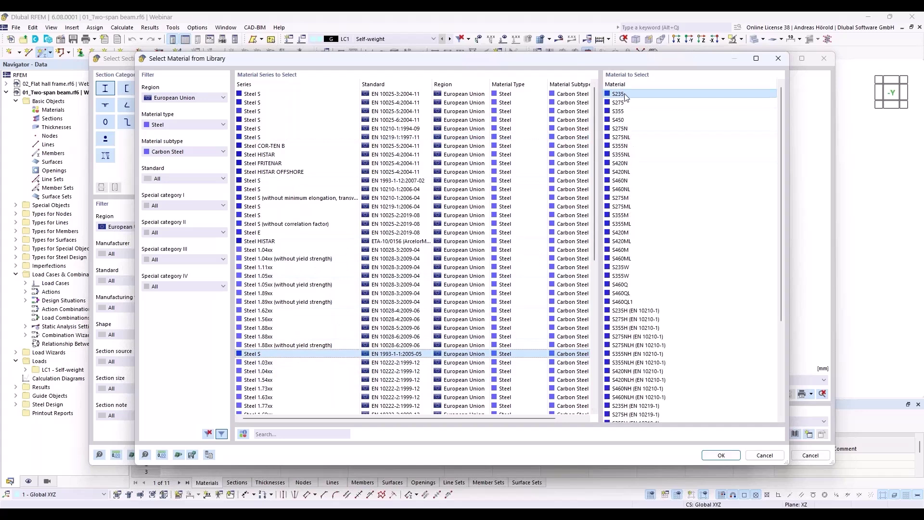
{"action": "left_click", "coordinate": [720, 455]}
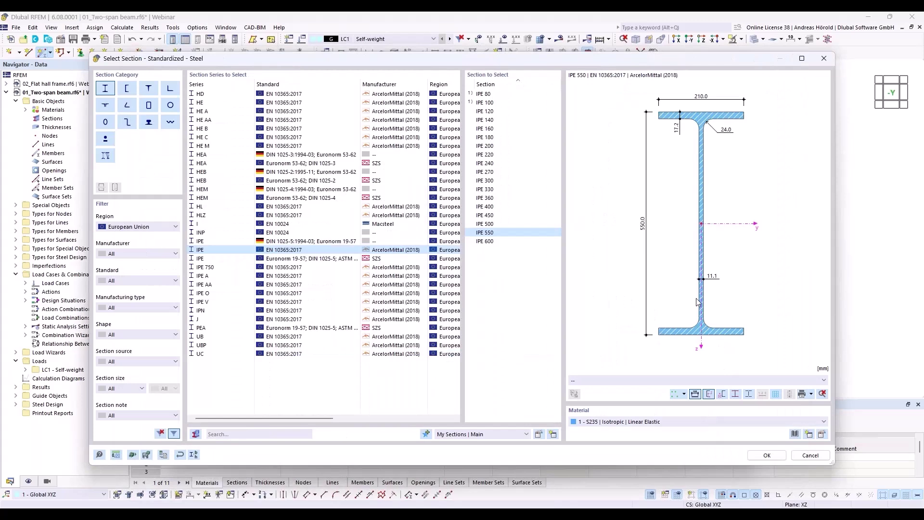
{"action": "left_click", "coordinate": [769, 455]}
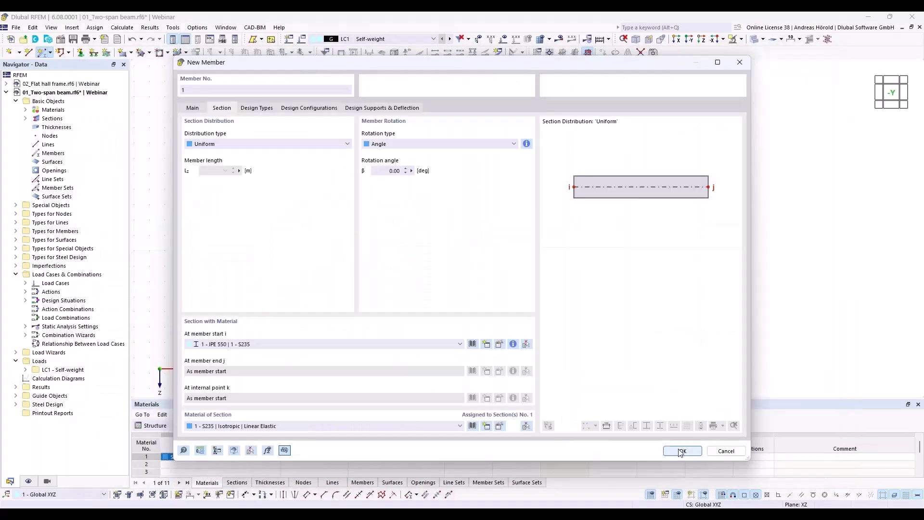
{"action": "left_click", "coordinate": [681, 451]}
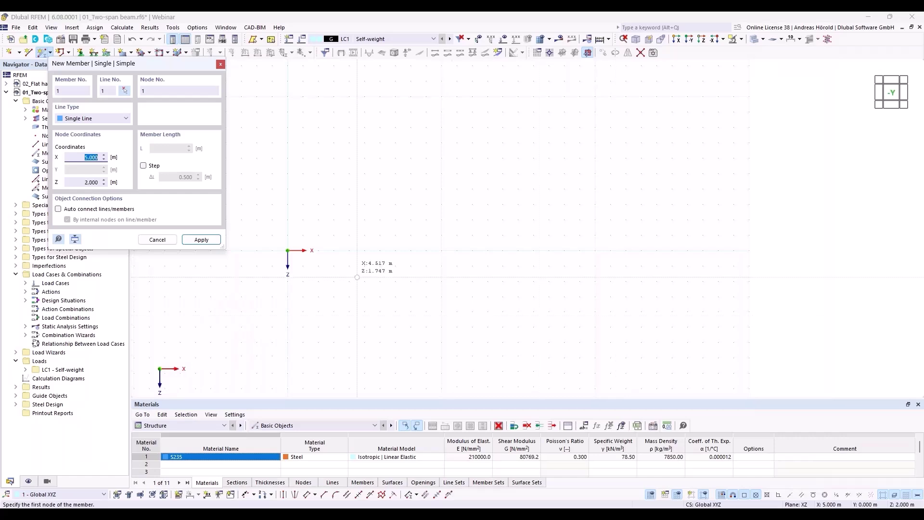
- Draw the beam as a single member from the origin to the node at X 24.000 m, Z 0.000 m
{"action": "left_click", "coordinate": [287, 251]}
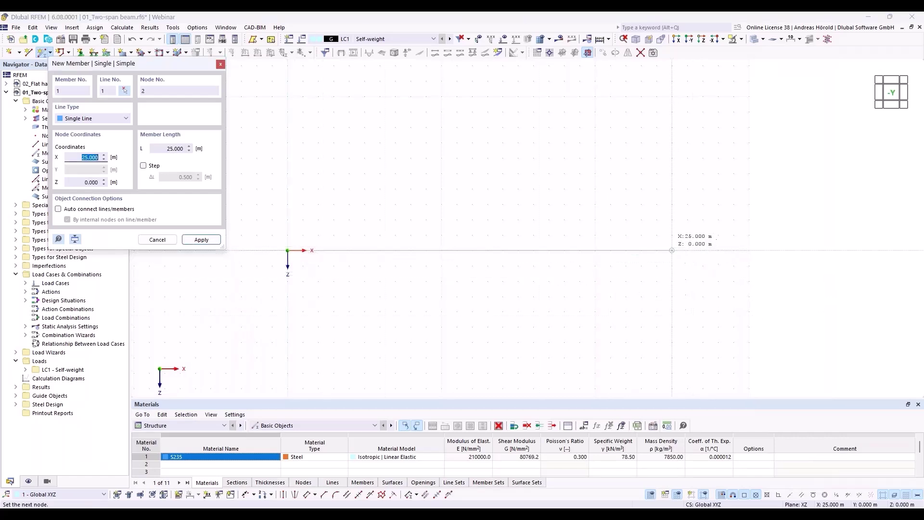
{"action": "left_click", "coordinate": [656, 250]}
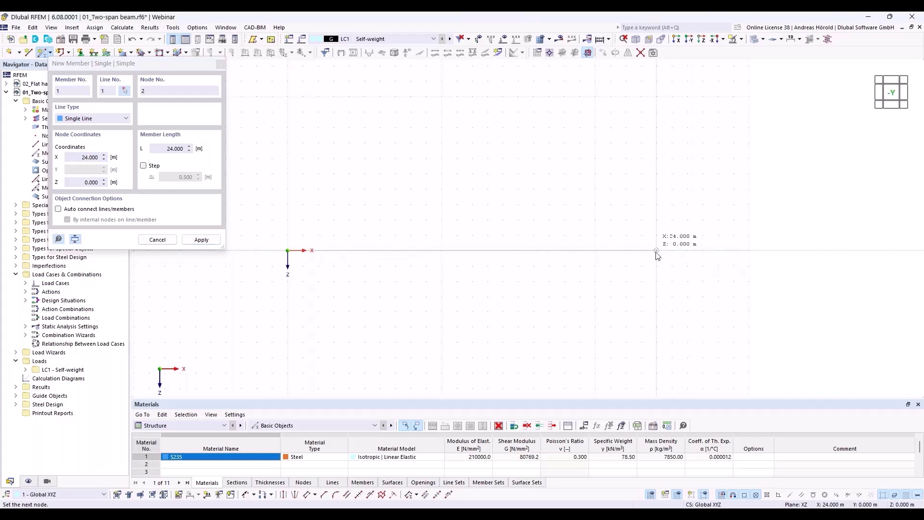
{"action": "key", "text": "Escape"}
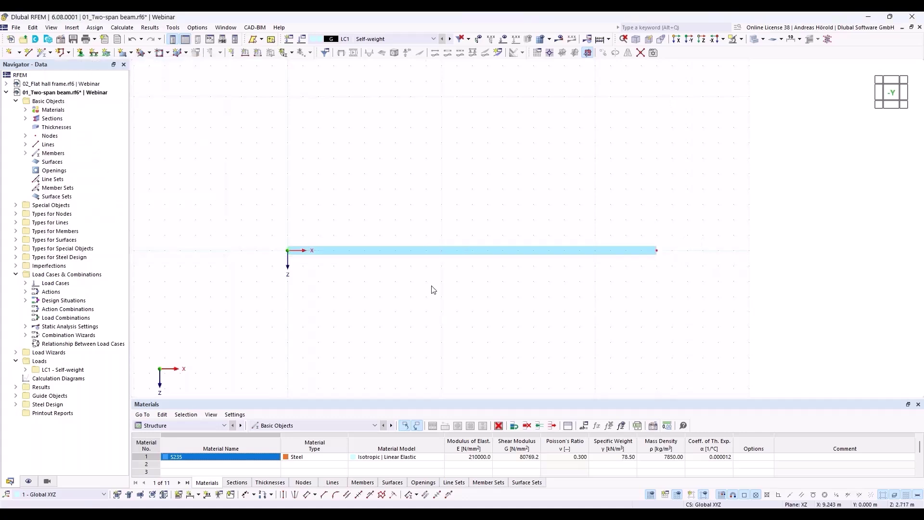
- Place one intermediate node on the beam, created as an 'On Member' node without dividing the member
{"action": "right_click", "coordinate": [466, 250]}
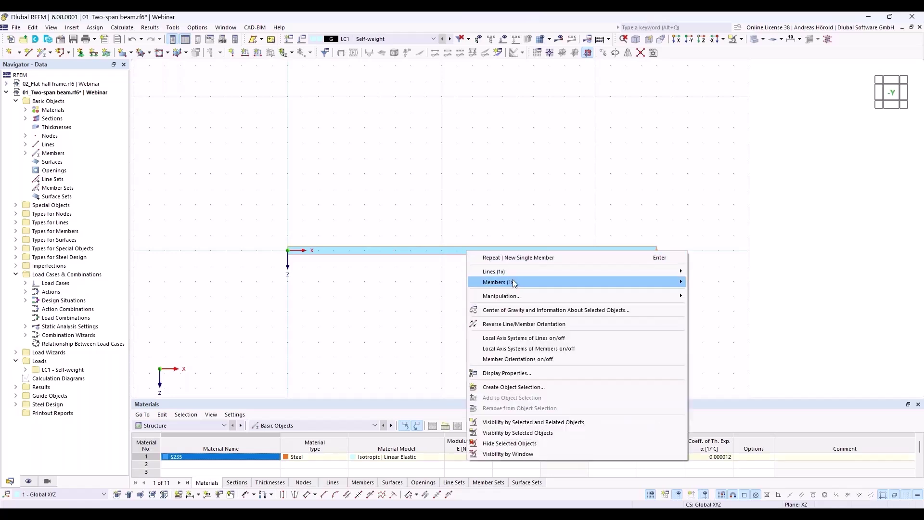
{"action": "mouse_move", "coordinate": [517, 285]}
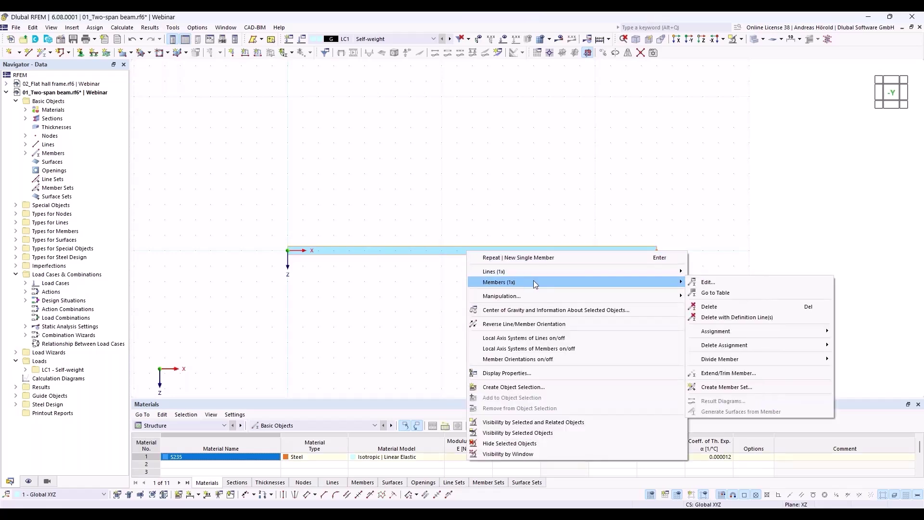
{"action": "mouse_move", "coordinate": [741, 360]}
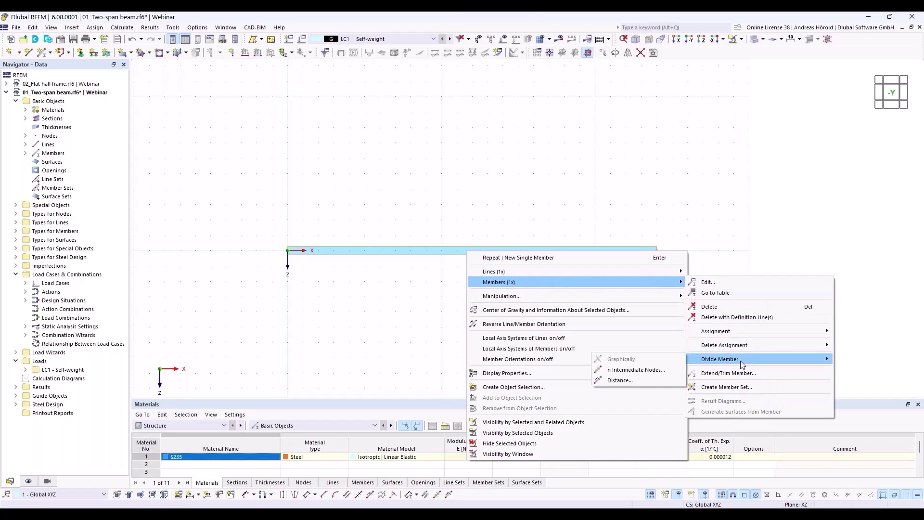
{"action": "left_click", "coordinate": [650, 371]}
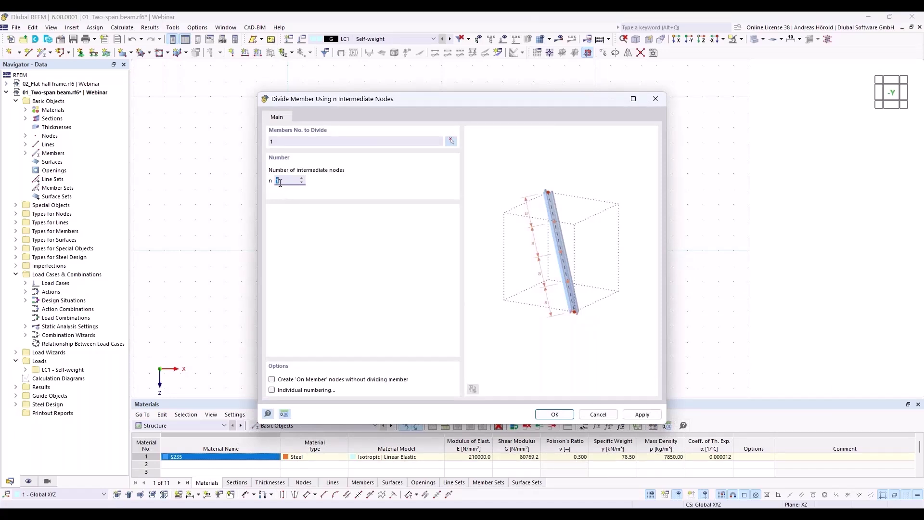
{"action": "left_click", "coordinate": [272, 381]}
{"action": "left_click", "coordinate": [556, 415]}
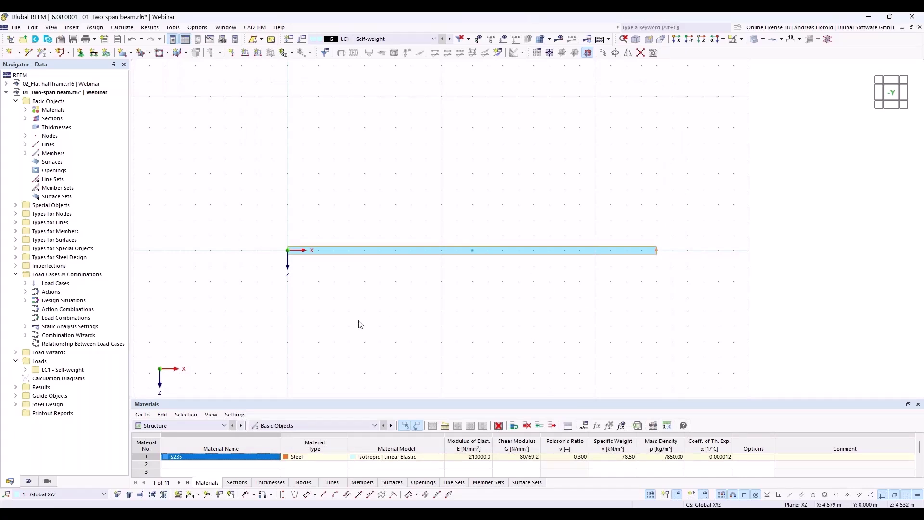
- Check the Hinged nodal support's conditions and assign this support to the beam's start node at the origin
{"action": "left_click", "coordinate": [80, 54]}
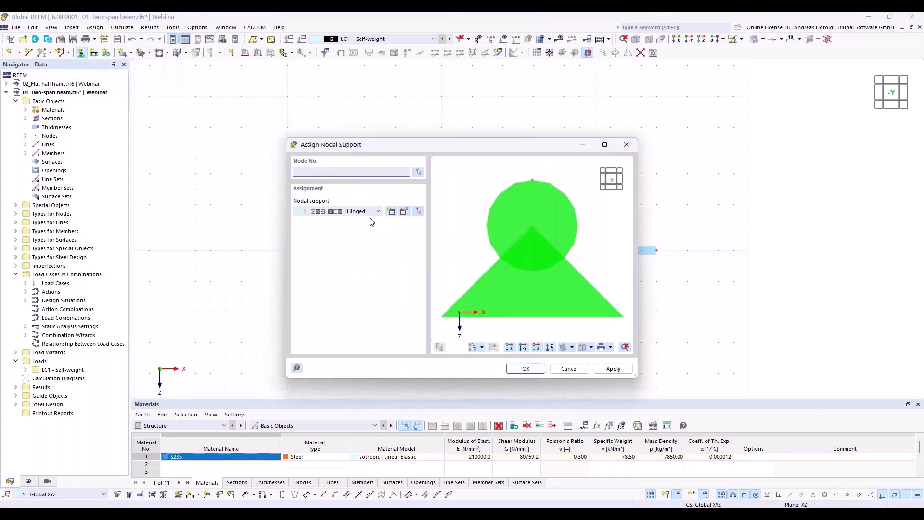
{"action": "left_click", "coordinate": [405, 214]}
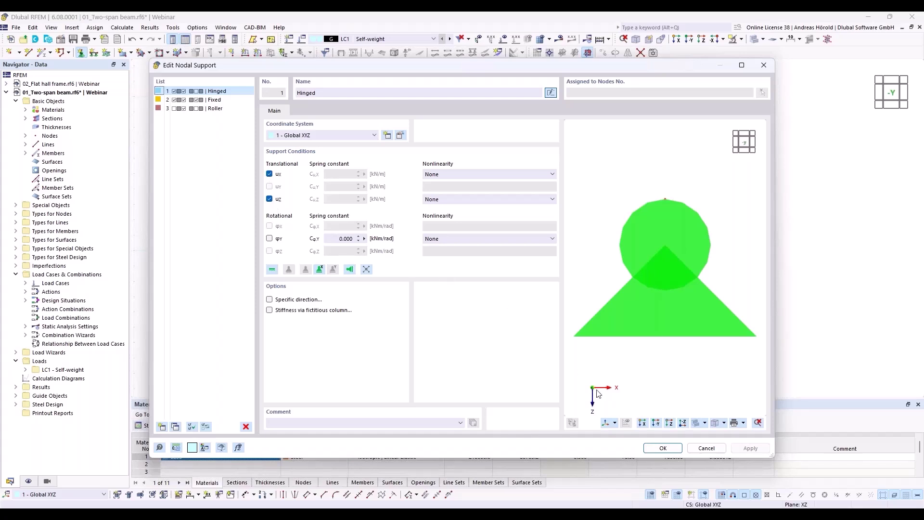
{"action": "left_click", "coordinate": [663, 448]}
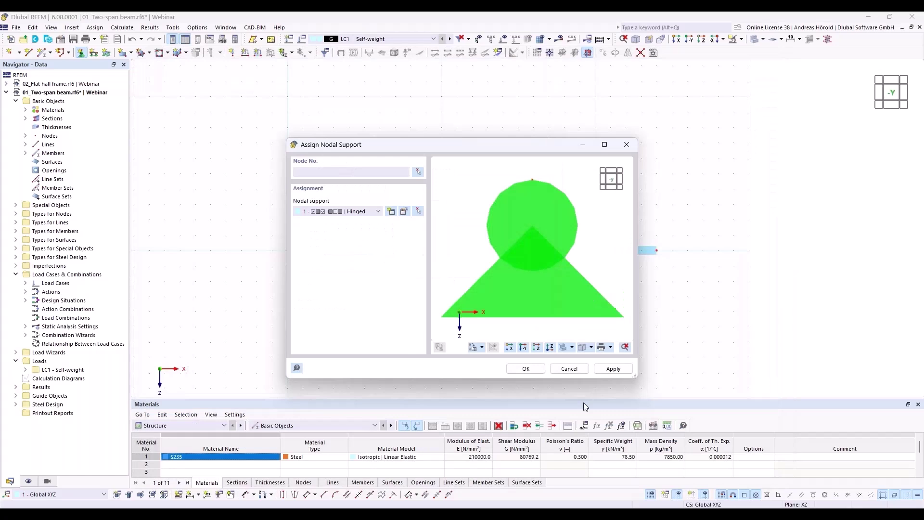
{"action": "left_click", "coordinate": [526, 368]}
{"action": "left_click_drag", "start_coordinate": [248, 279], "coordinate": [333, 227]}
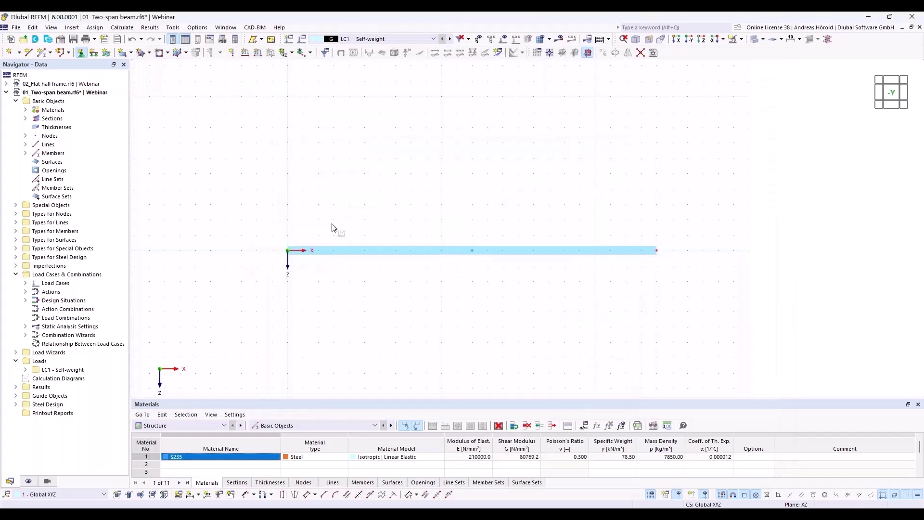
- Enlarge the display size of the nodal support symbol at the beam's start node
{"action": "scroll", "coordinate": [295, 264], "scroll_direction": "up", "scroll_amount": 5}
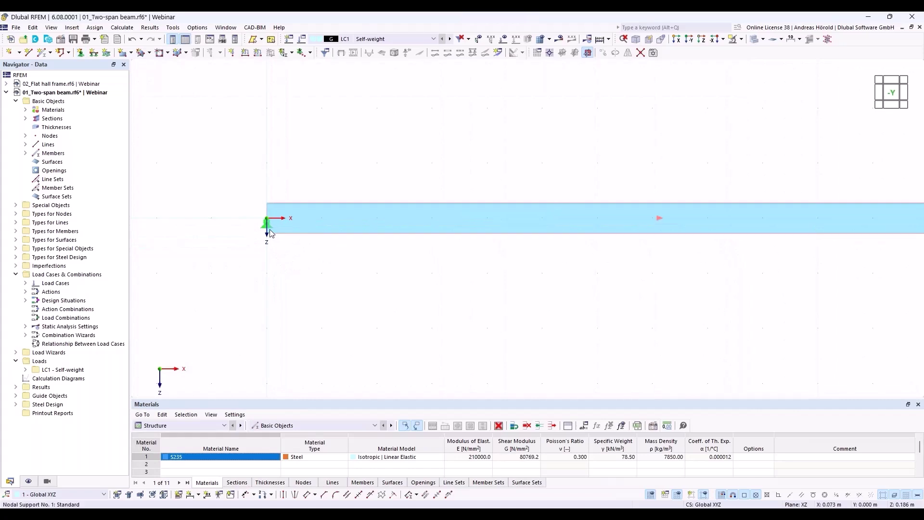
{"action": "right_click", "coordinate": [265, 227]}
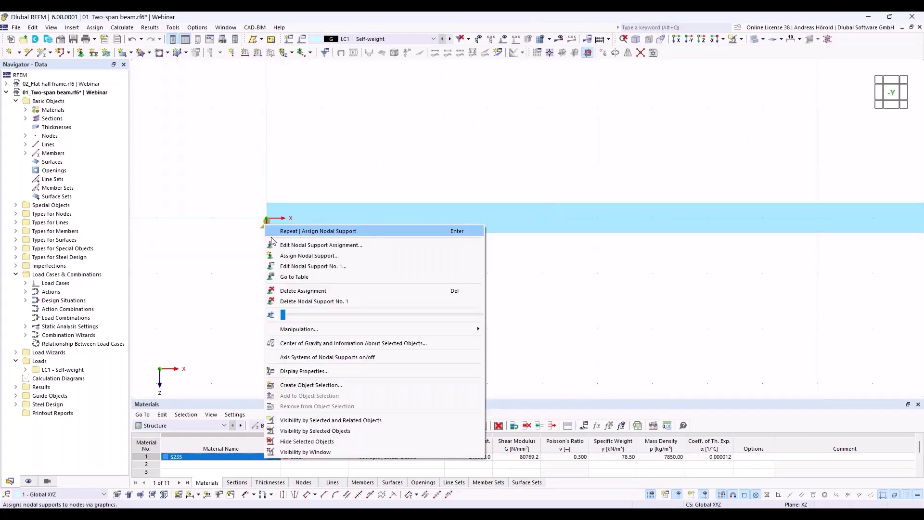
{"action": "left_click_drag", "start_coordinate": [284, 315], "coordinate": [357, 321]}
{"action": "left_click", "coordinate": [532, 318]}
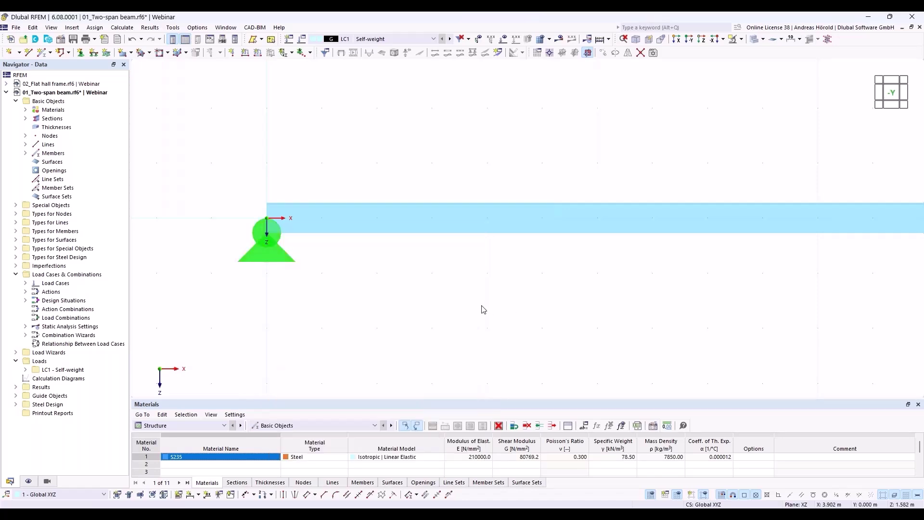
{"action": "scroll", "coordinate": [481, 310], "scroll_direction": "down", "scroll_amount": 3}
{"action": "middle_click_drag", "start_coordinate": [500, 308], "coordinate": [386, 274]}
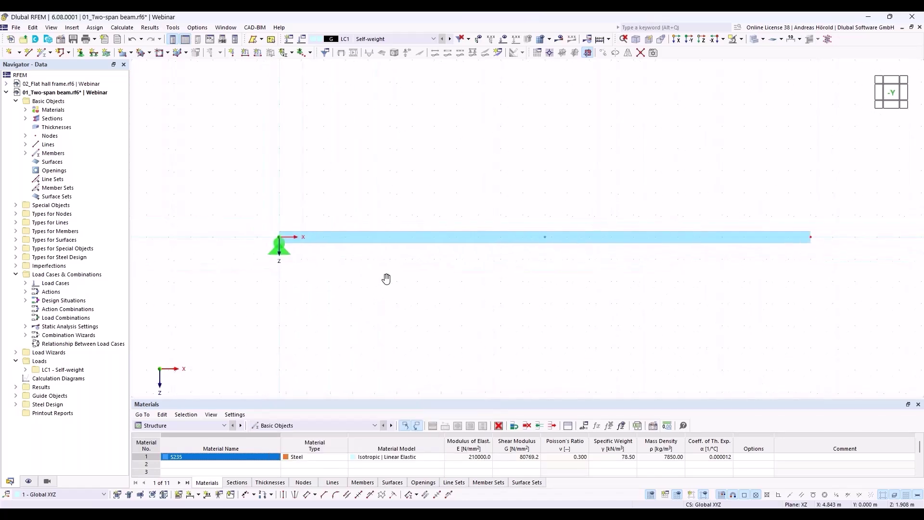
- Select the Fixed nodal support for a new assignment and release its rotation φY and translation uX, leaving only uZ restrained
{"action": "left_click", "coordinate": [81, 53]}
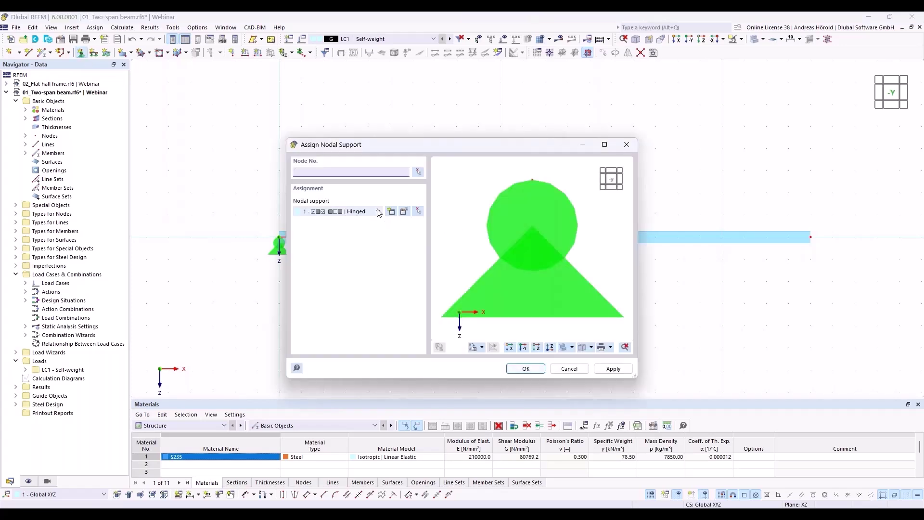
{"action": "left_click", "coordinate": [378, 212]}
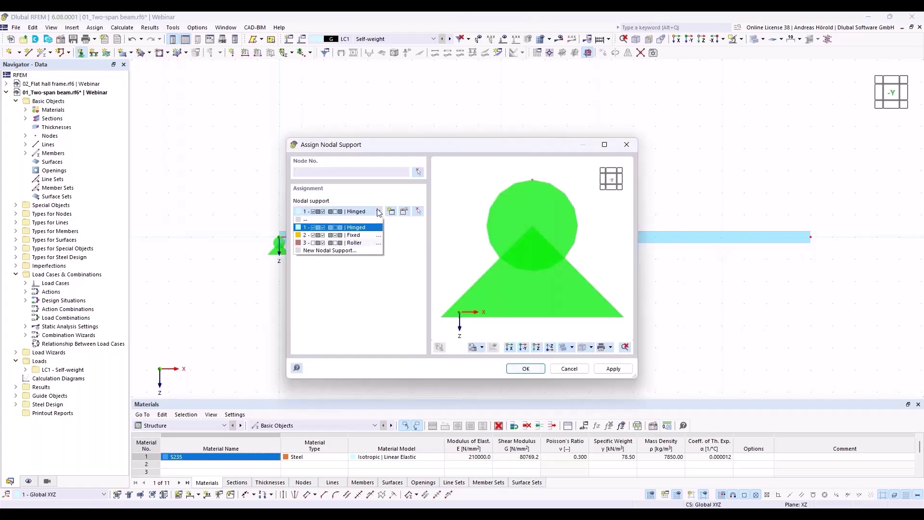
{"action": "left_click", "coordinate": [365, 236]}
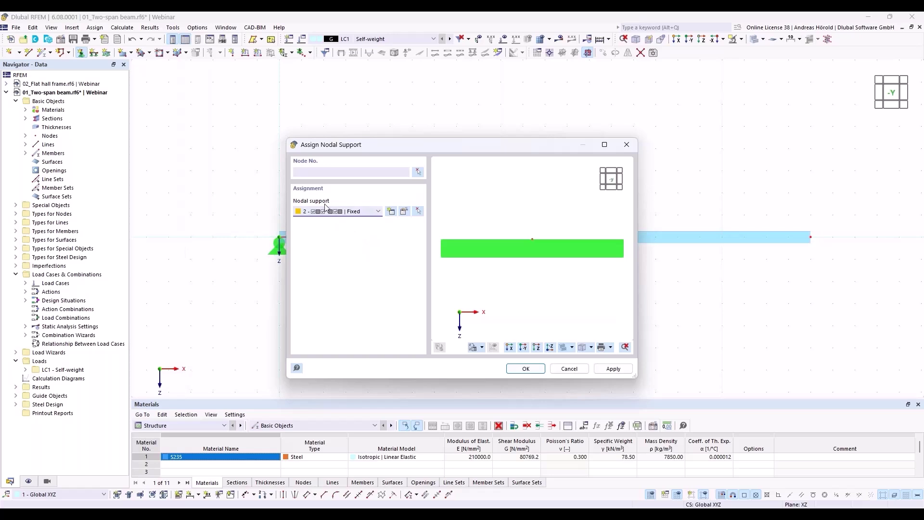
{"action": "left_click", "coordinate": [405, 213]}
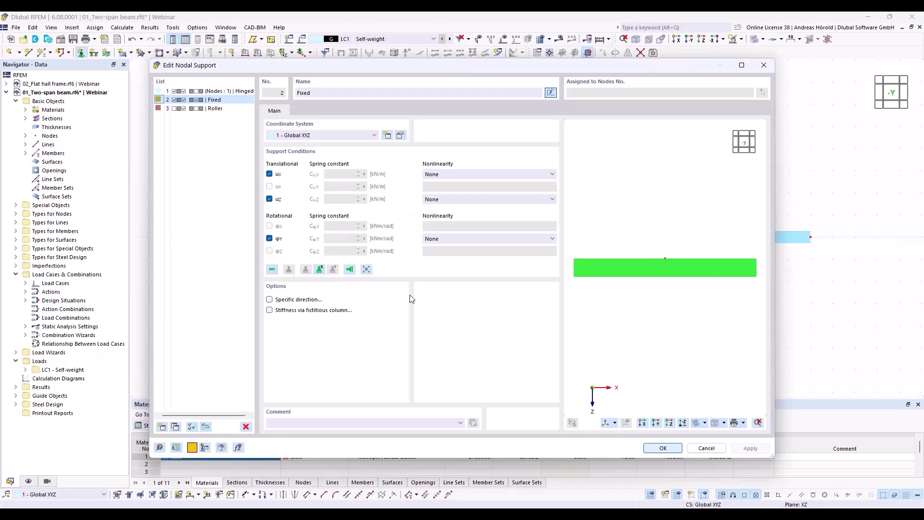
{"action": "left_click", "coordinate": [270, 239]}
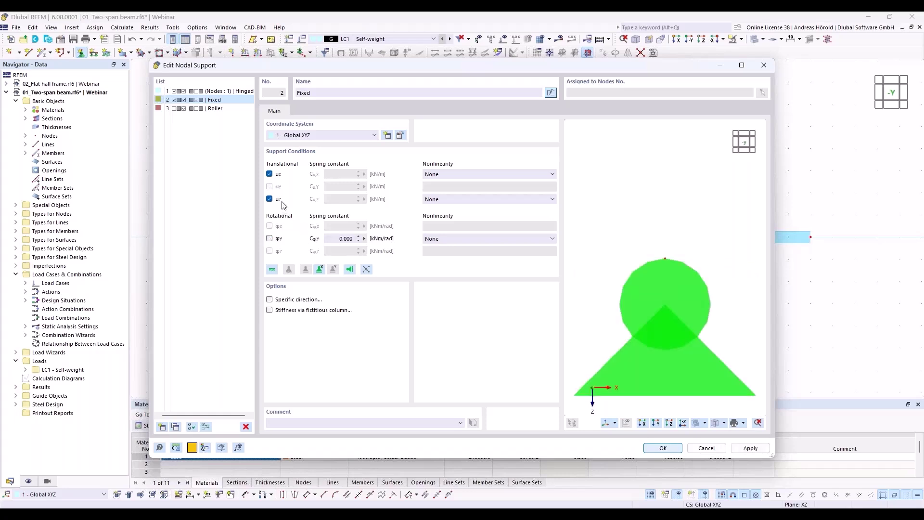
{"action": "left_click", "coordinate": [269, 174]}
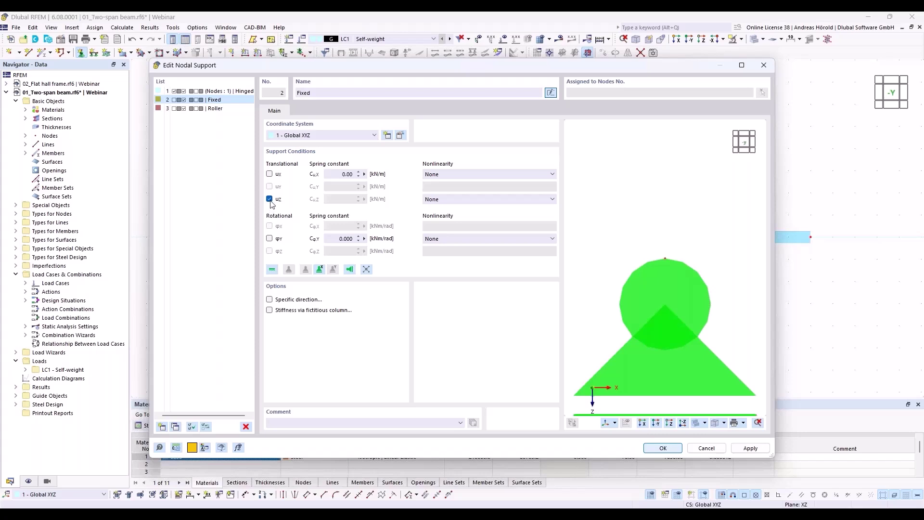
{"action": "left_click", "coordinate": [660, 449]}
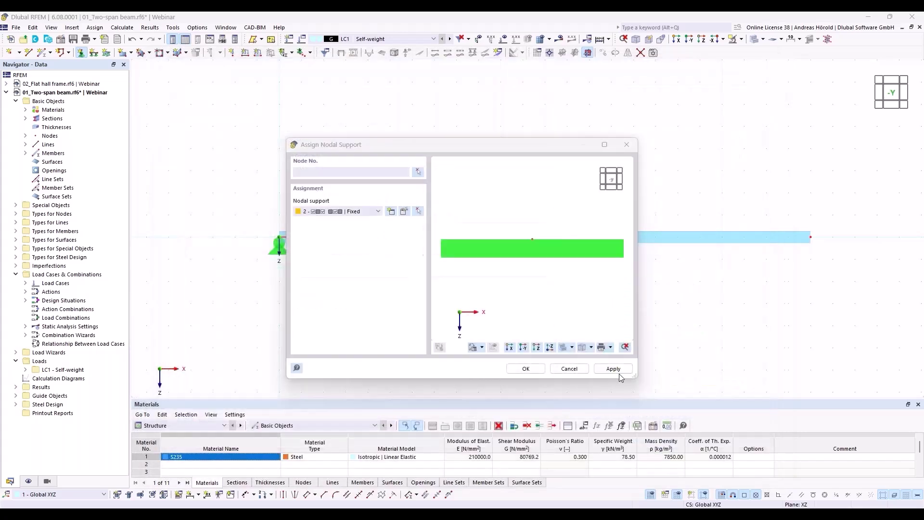
- Assign the modified nodal support to the beam's middle node and far end node
{"action": "left_click", "coordinate": [525, 368]}
{"action": "left_click_drag", "start_coordinate": [516, 273], "coordinate": [872, 208]}
{"action": "key", "text": "Escape"}
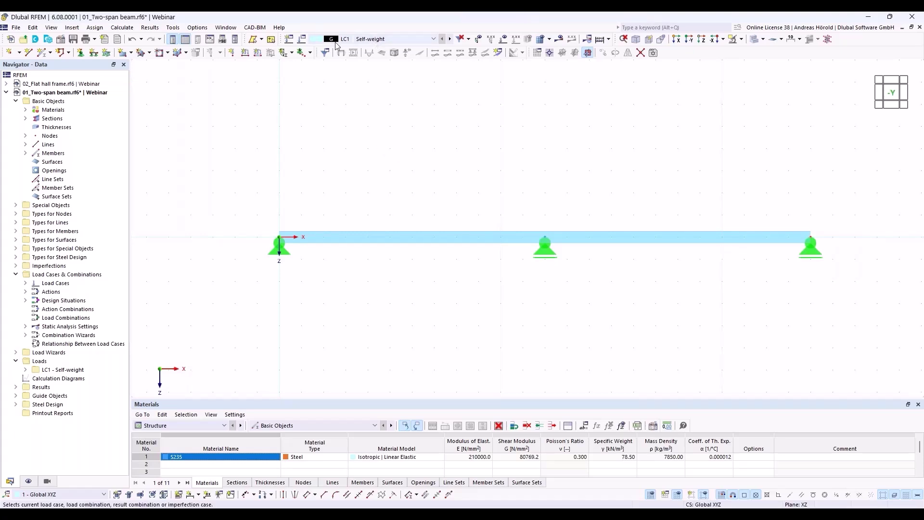
- Check the settings of load case LC1 Self-weight, including its action category and active self-weight factors
{"action": "left_click", "coordinate": [301, 40]}
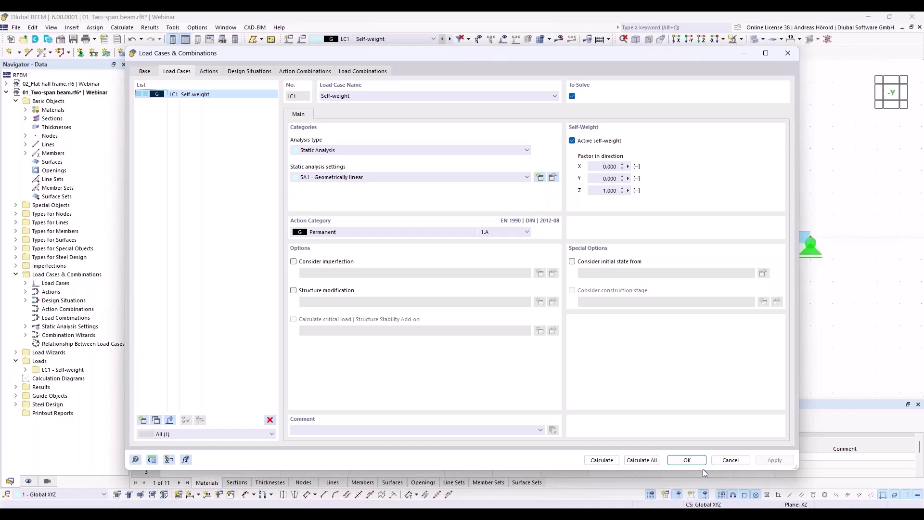
{"action": "left_click", "coordinate": [730, 460]}
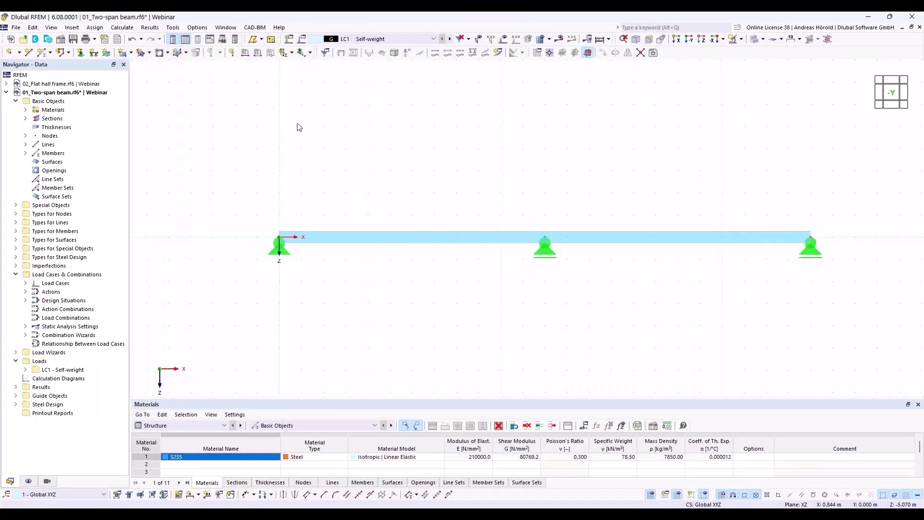
- Begin a new member load in LC1, reviewing the type, distribution and direction options and keeping a uniform force in ZL
{"action": "left_click", "coordinate": [257, 54]}
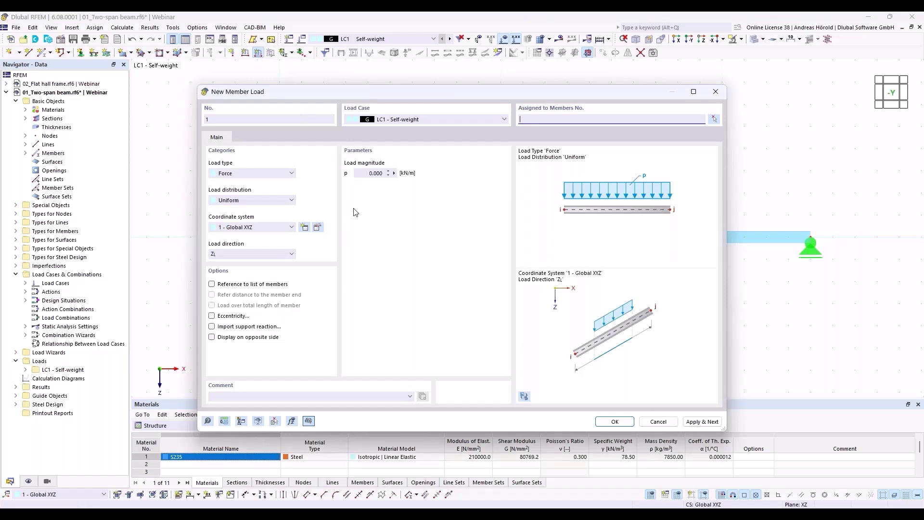
{"action": "left_click", "coordinate": [240, 173]}
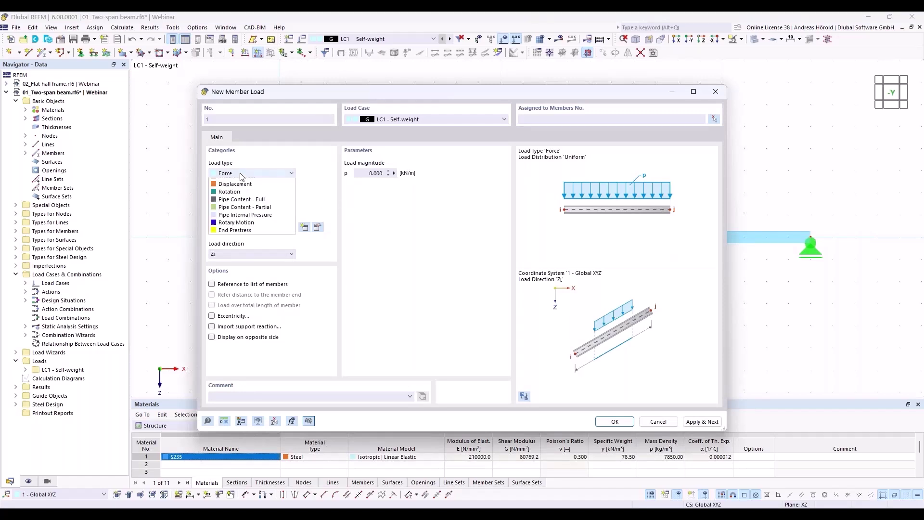
{"action": "left_click", "coordinate": [240, 174]}
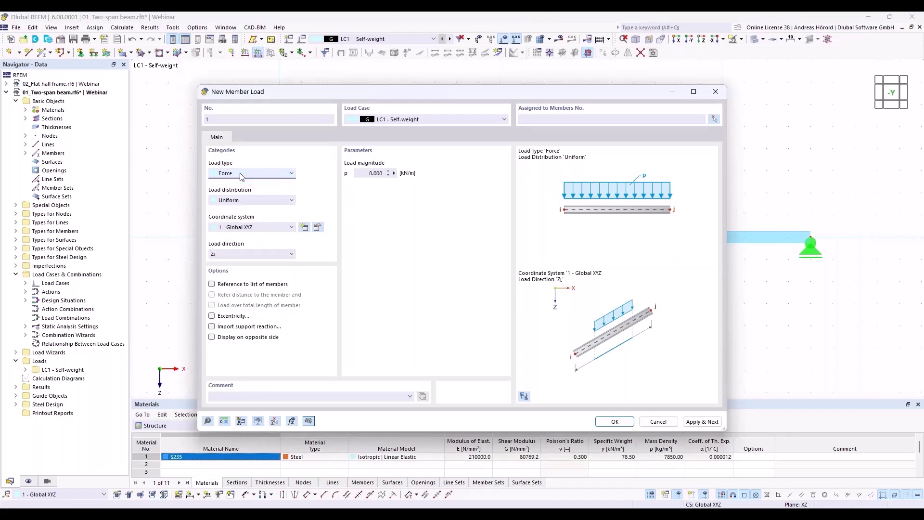
{"action": "left_click", "coordinate": [243, 200]}
{"action": "left_click", "coordinate": [243, 201]}
{"action": "left_click", "coordinate": [261, 200]}
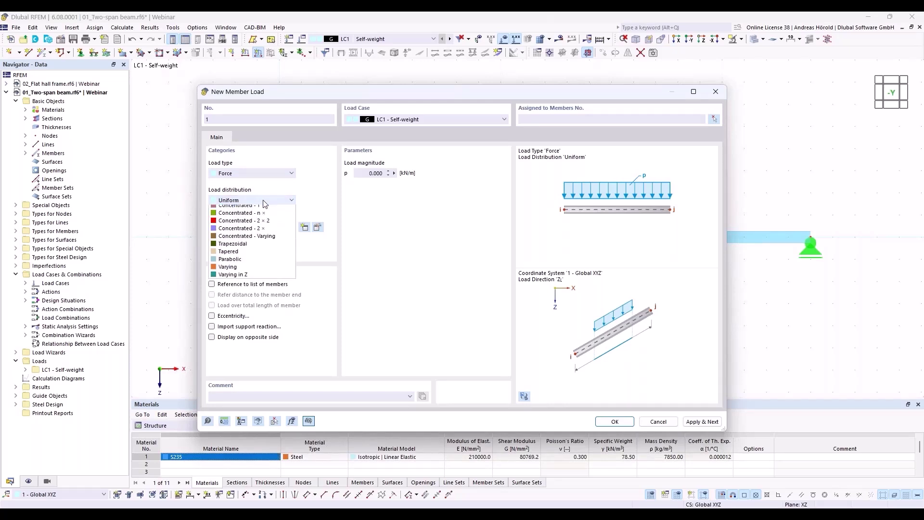
{"action": "left_click", "coordinate": [263, 200]}
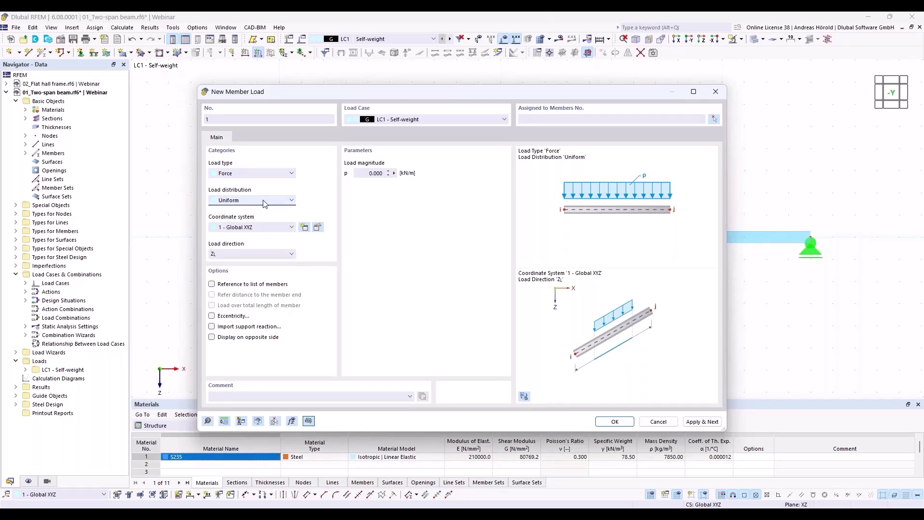
{"action": "left_click", "coordinate": [236, 255]}
{"action": "left_click", "coordinate": [236, 255]}
- Set the load magnitude to 8 kN/m and assign the member load to the entire beam
{"action": "left_click", "coordinate": [364, 172]}
{"action": "type", "text": "8"}
{"action": "left_click", "coordinate": [612, 423]}
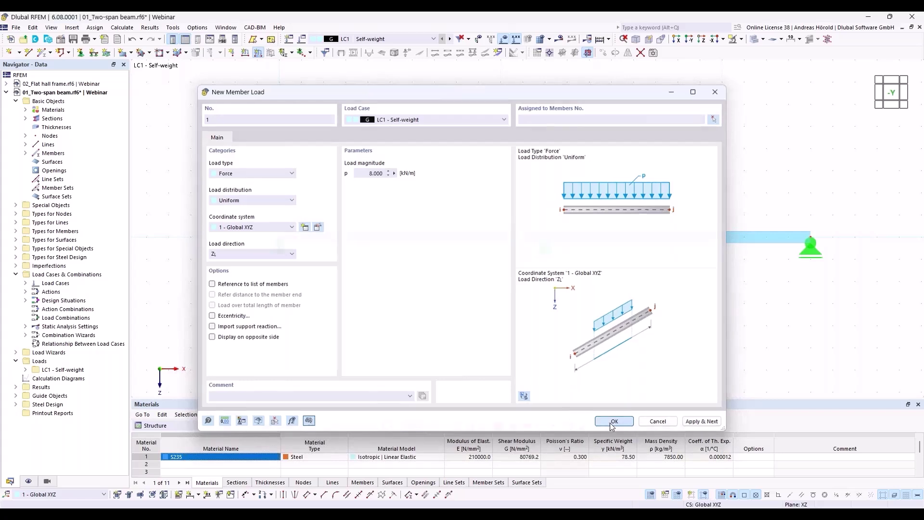
{"action": "left_click", "coordinate": [473, 233]}
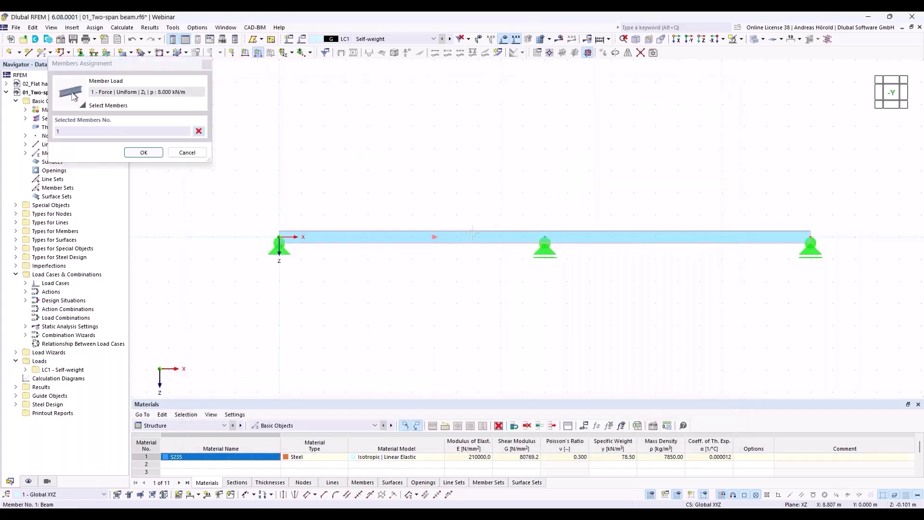
{"action": "left_click", "coordinate": [143, 152]}
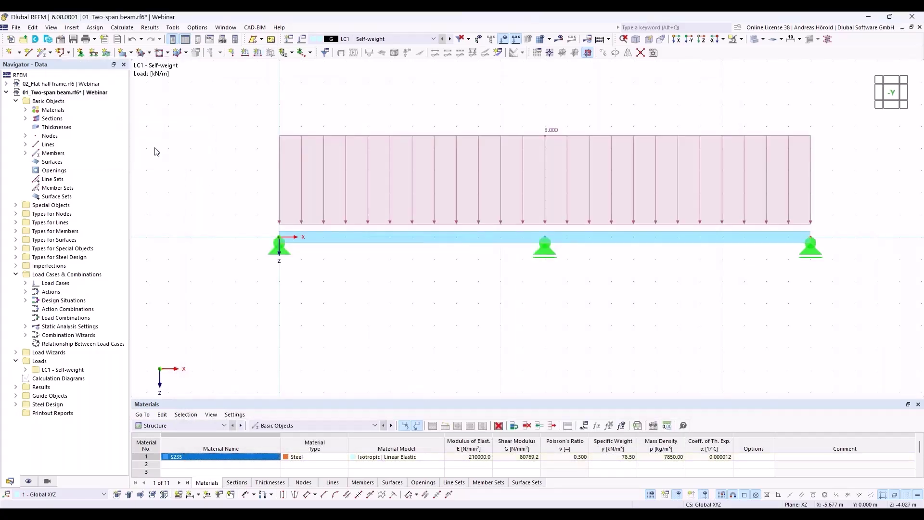
- Create load case LC2 named Imposed load with action category Imposed loads - category A: domestic, residential areas
{"action": "left_click", "coordinate": [290, 40]}
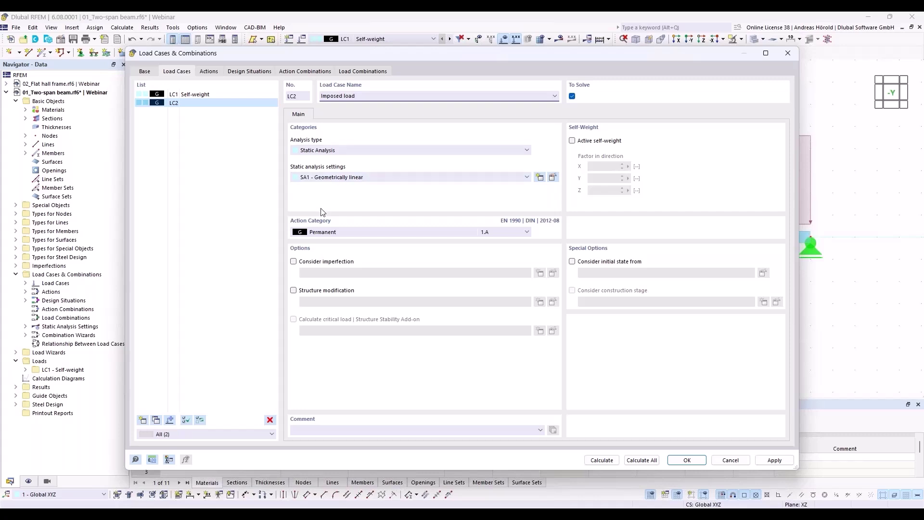
{"action": "left_click", "coordinate": [336, 233]}
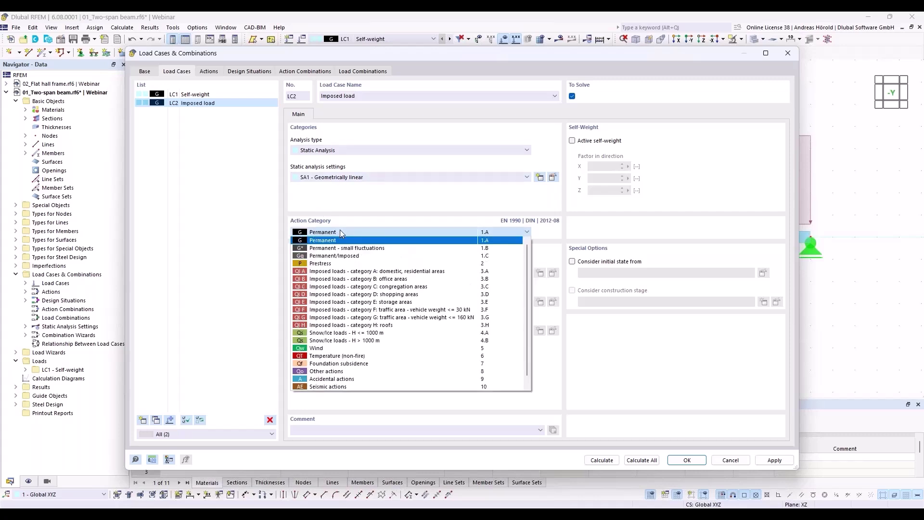
{"action": "left_click", "coordinate": [377, 271]}
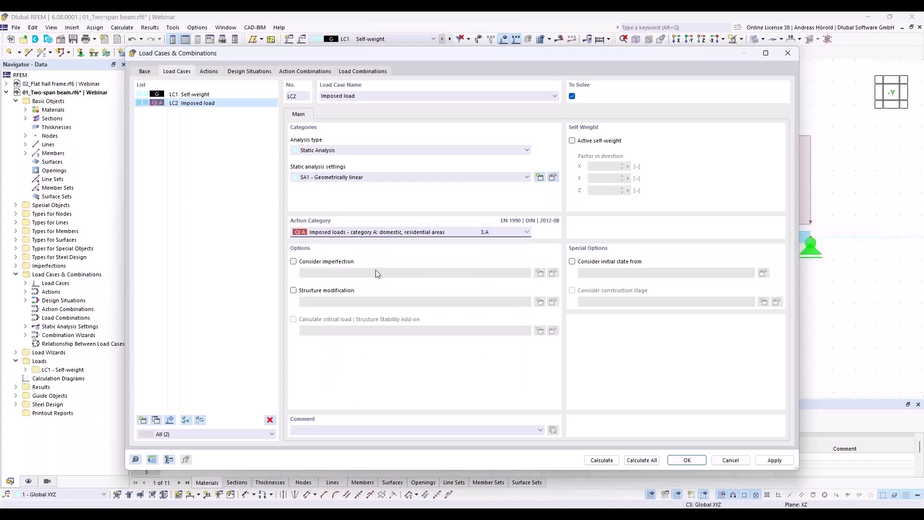
{"action": "left_click", "coordinate": [688, 461]}
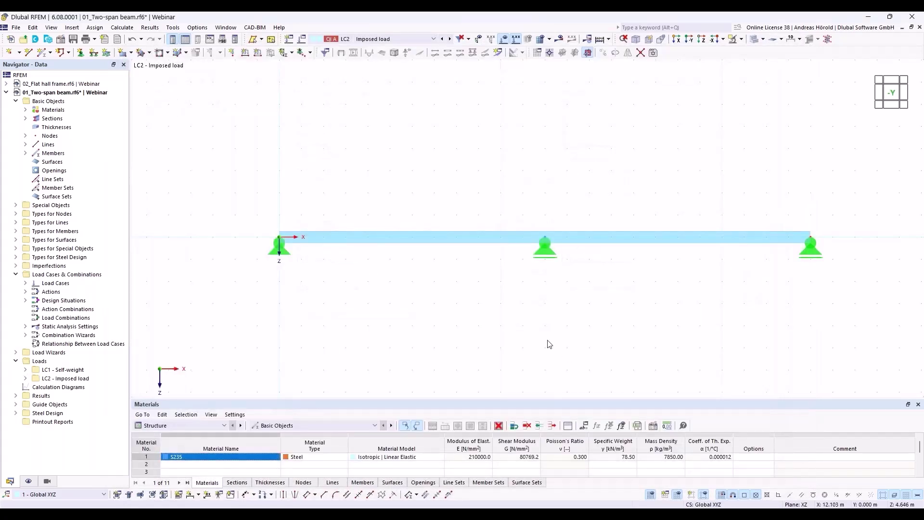
- Add a uniform member load of 12 kN/m in ZL to the entire beam in LC2
{"action": "left_click", "coordinate": [257, 52]}
{"action": "left_click", "coordinate": [361, 172]}
{"action": "double_click", "coordinate": [361, 171]}
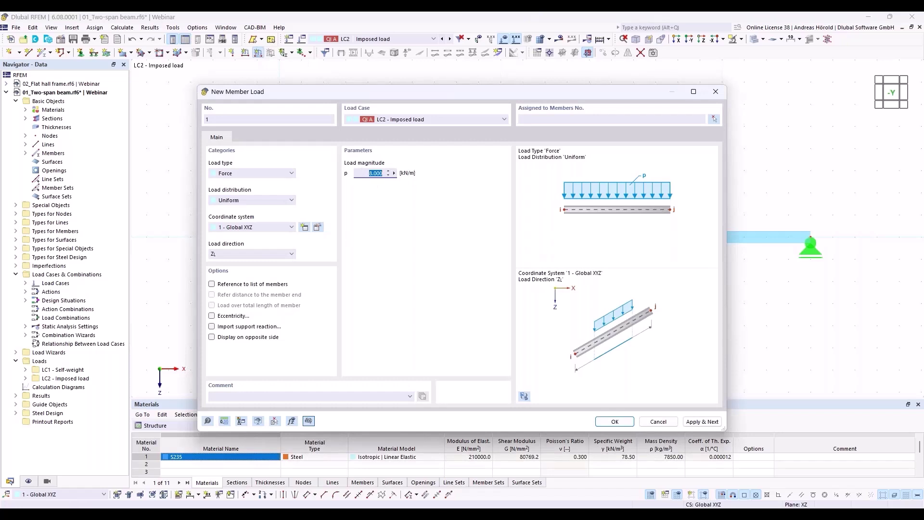
{"action": "type", "text": "12"}
{"action": "left_click", "coordinate": [615, 422]}
{"action": "left_click", "coordinate": [434, 237]}
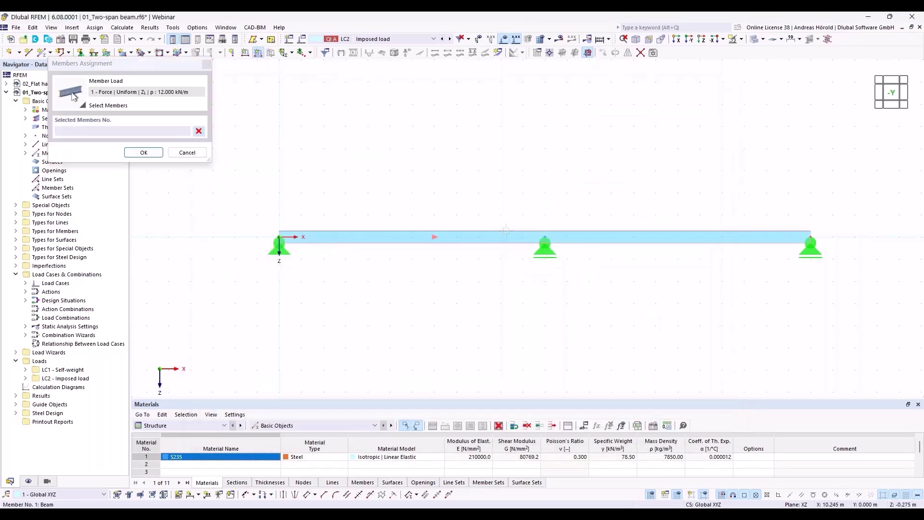
{"action": "left_click", "coordinate": [144, 153]}
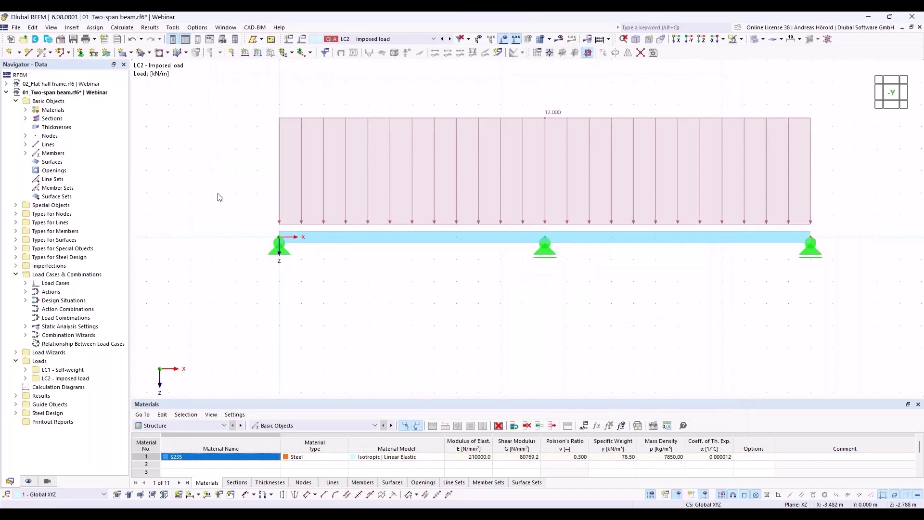
- Review the load cases and actions in Load Cases & Combinations and delete the three SLS design situations DS2 to DS4
{"action": "middle_click_drag", "start_coordinate": [380, 340], "coordinate": [336, 343]}
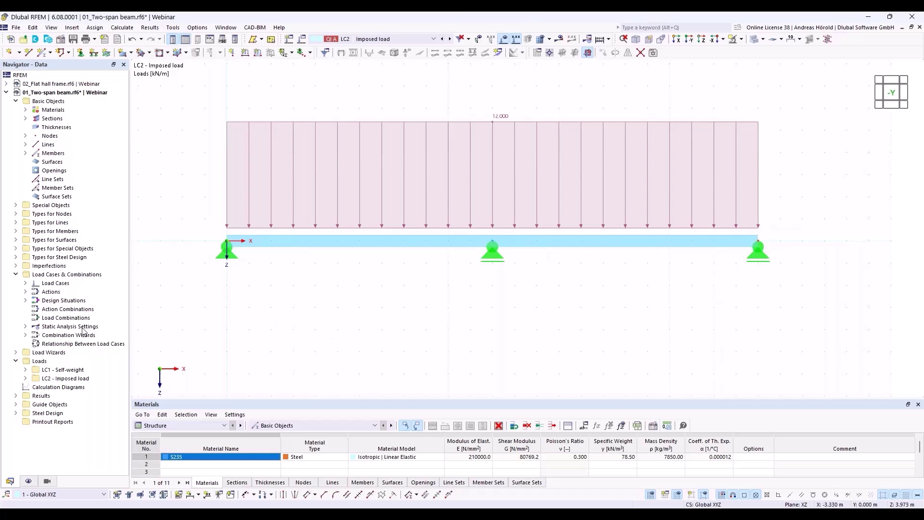
{"action": "right_click", "coordinate": [73, 279]}
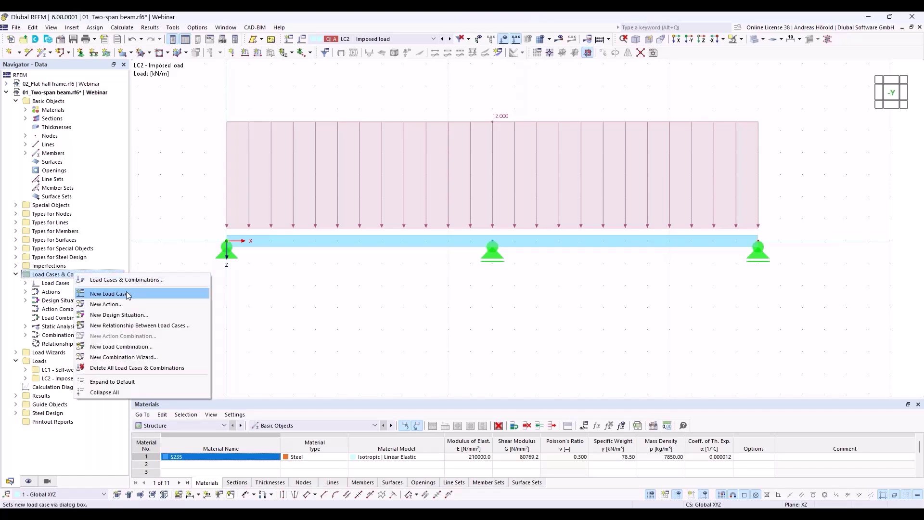
{"action": "left_click", "coordinate": [126, 280]}
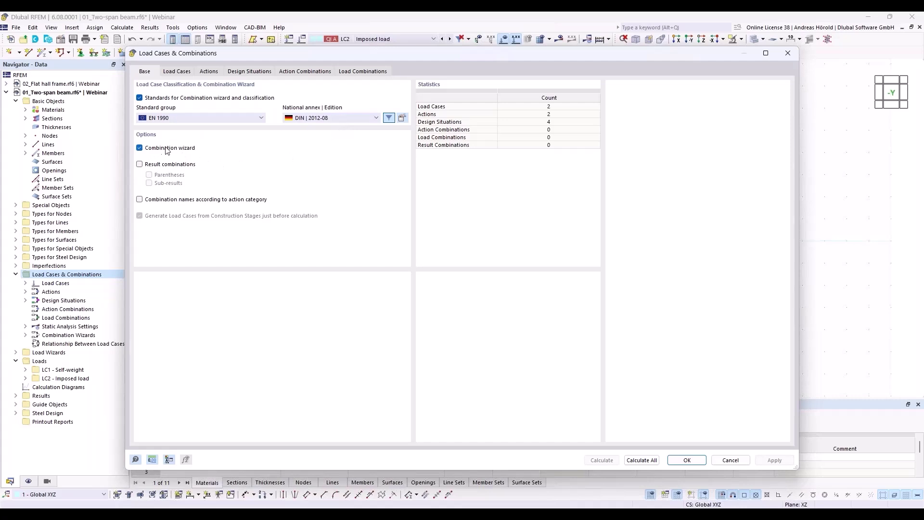
{"action": "left_click", "coordinate": [179, 73]}
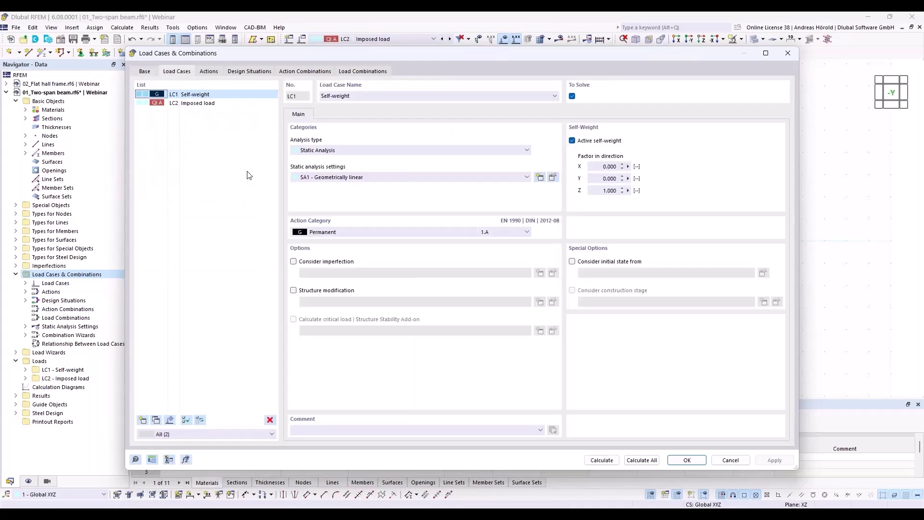
{"action": "left_click", "coordinate": [209, 72]}
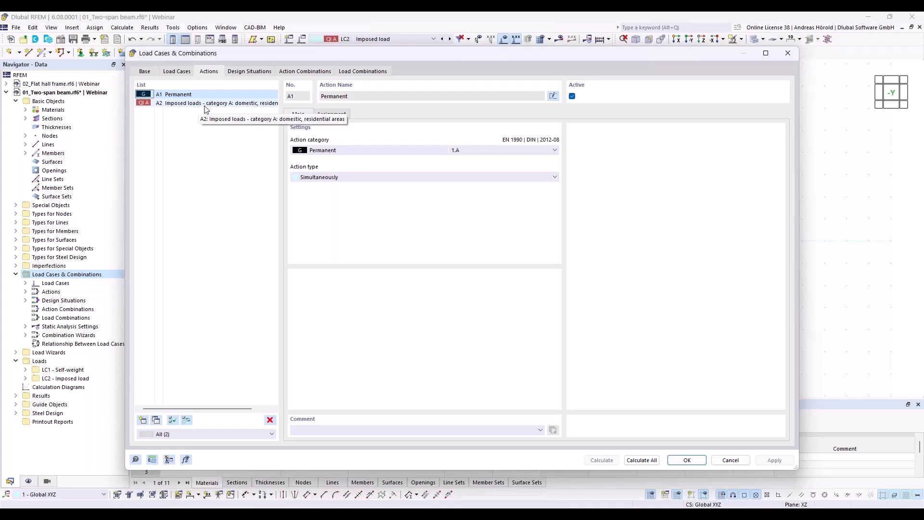
{"action": "left_click", "coordinate": [249, 72]}
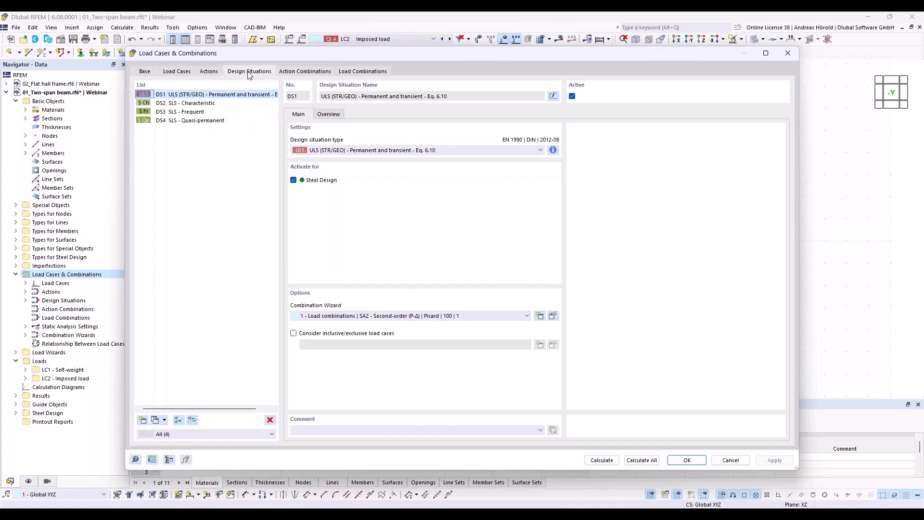
{"action": "left_click", "coordinate": [187, 106]}
{"action": "left_click", "coordinate": [200, 121], "text": "shift"}
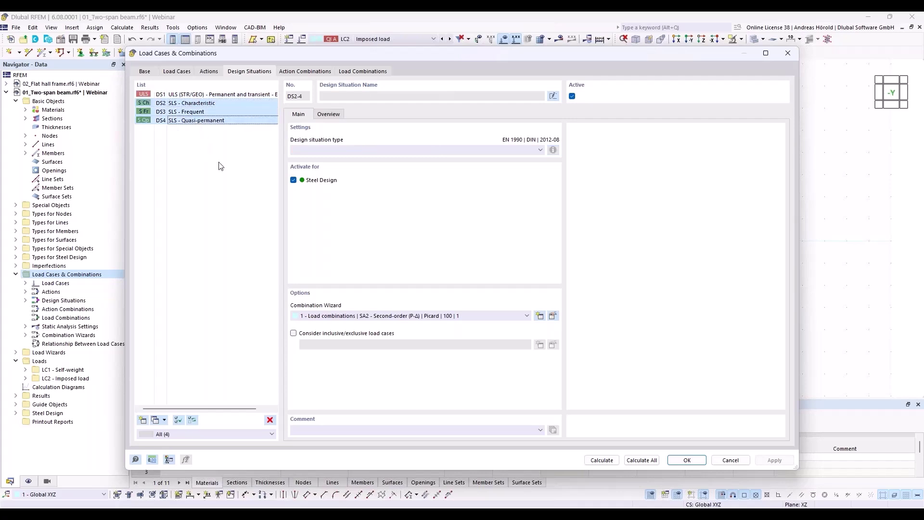
{"action": "left_click", "coordinate": [270, 420]}
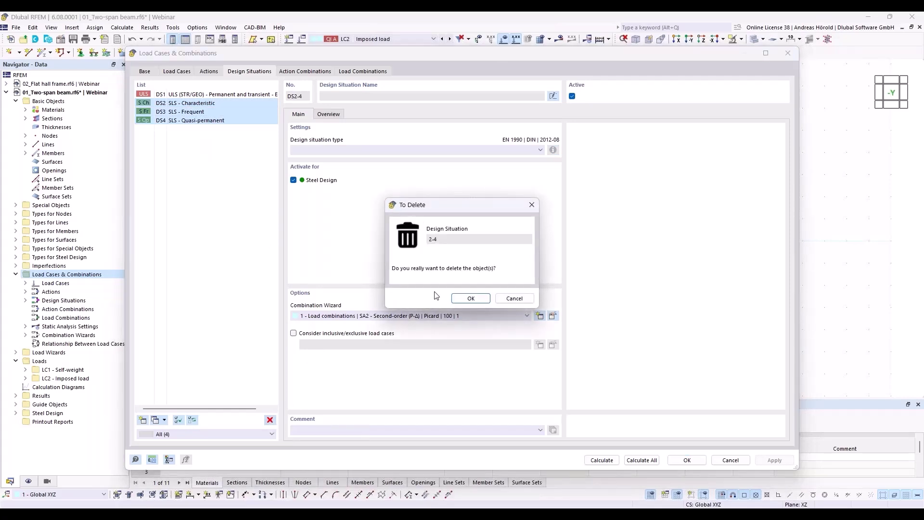
{"action": "left_click", "coordinate": [471, 299]}
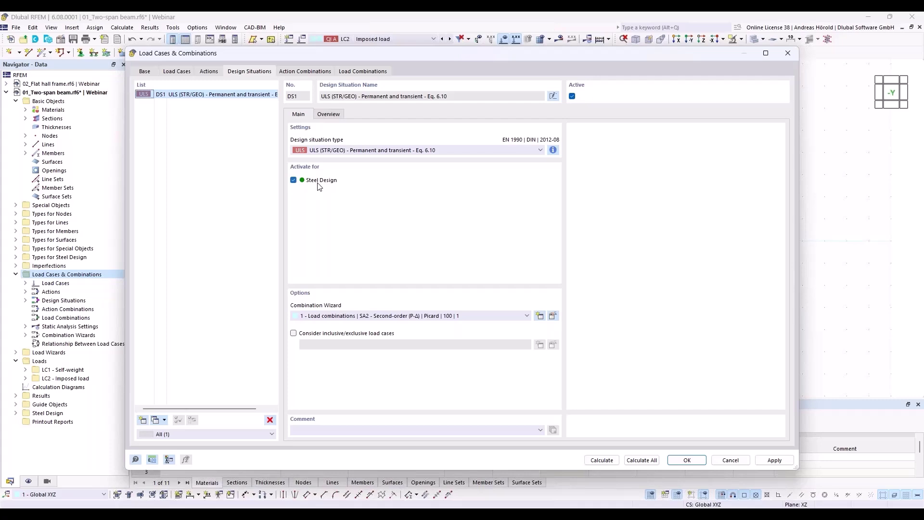
- Check the load combinations assigned to design situation DS1 and run the calculation for all
{"action": "left_click", "coordinate": [357, 72]}
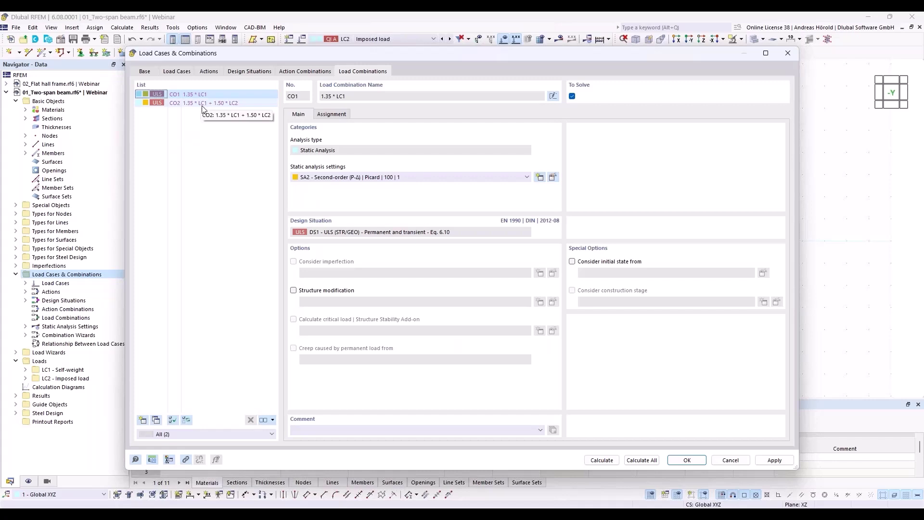
{"action": "left_click", "coordinate": [240, 72]}
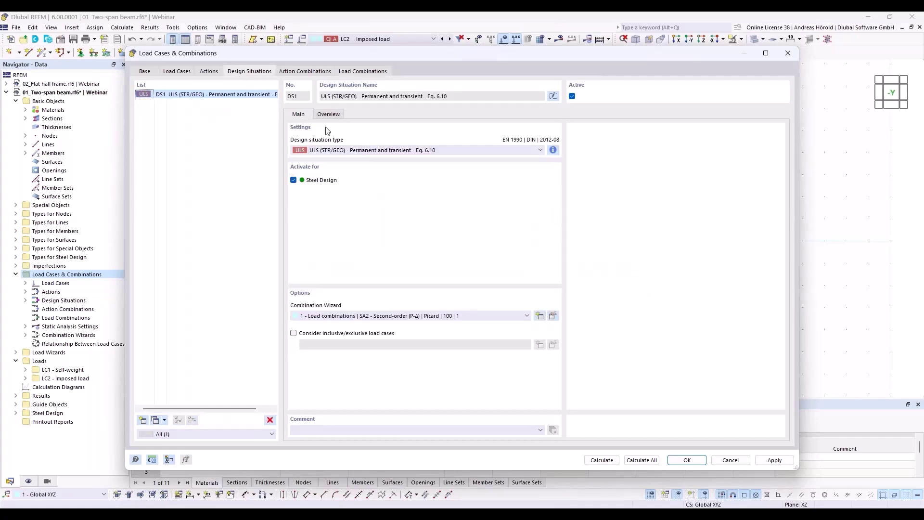
{"action": "left_click", "coordinate": [328, 114]}
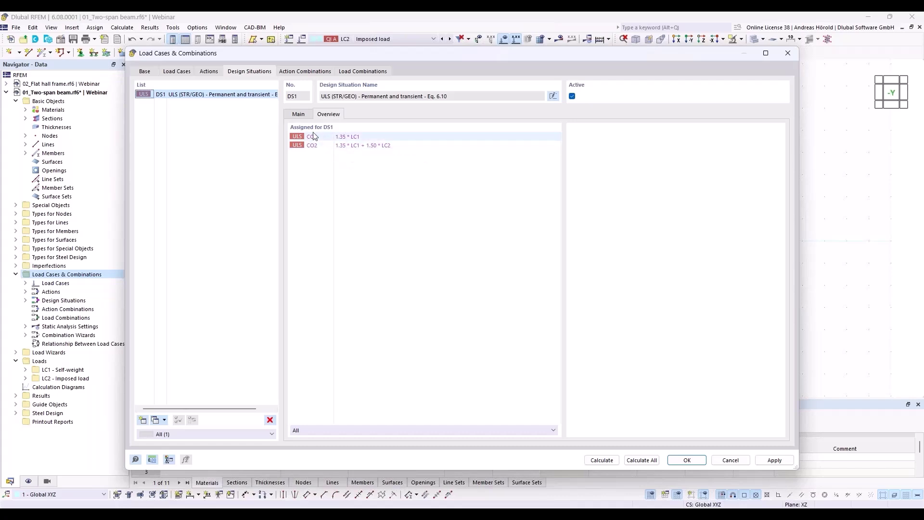
{"action": "left_click", "coordinate": [298, 115]}
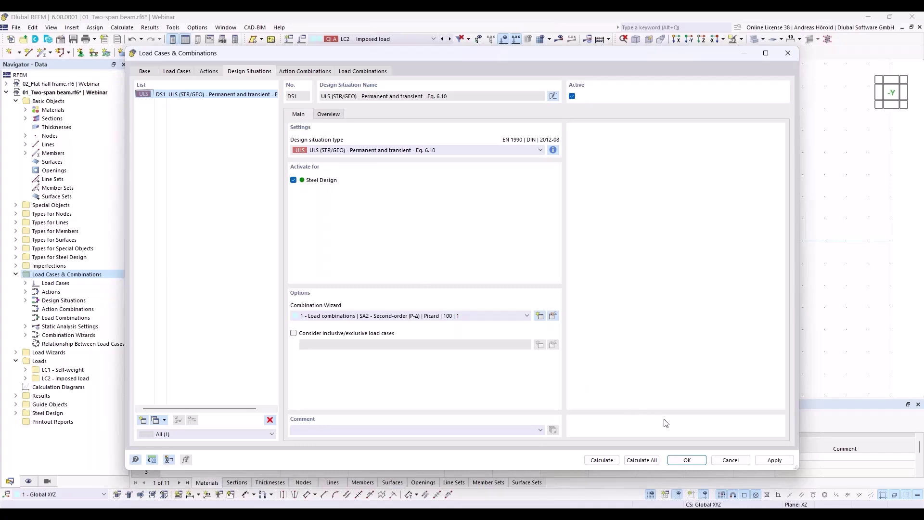
{"action": "left_click", "coordinate": [638, 460]}
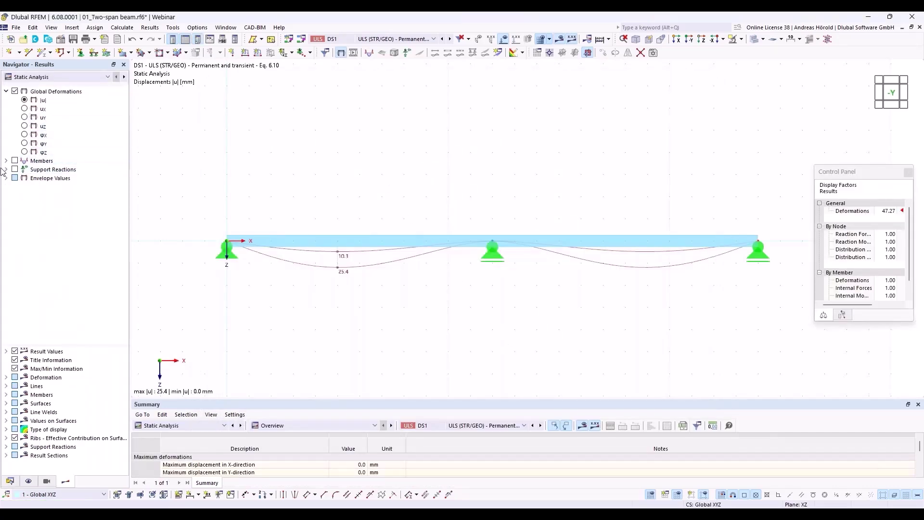
- Display the beam's shear forces Vz, restrict the envelope to maximum values, and show the bending moments My
{"action": "left_click", "coordinate": [5, 161]}
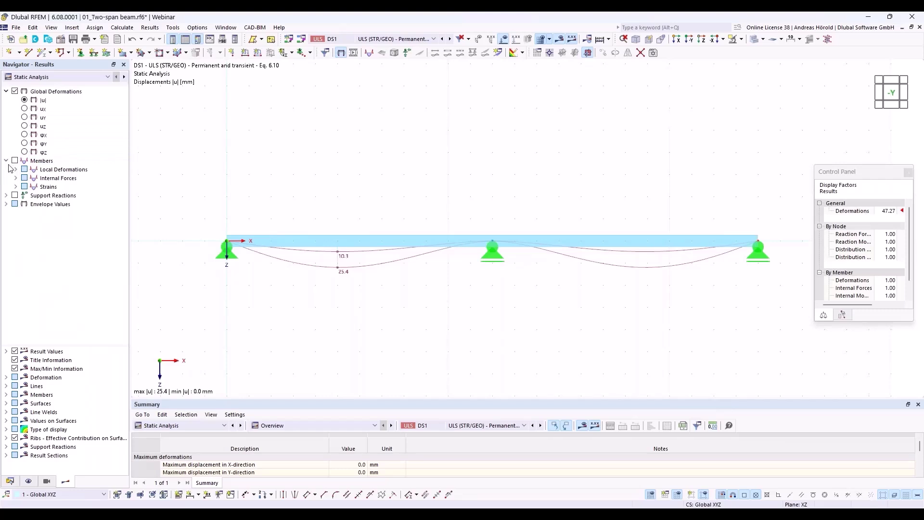
{"action": "left_click", "coordinate": [16, 178]}
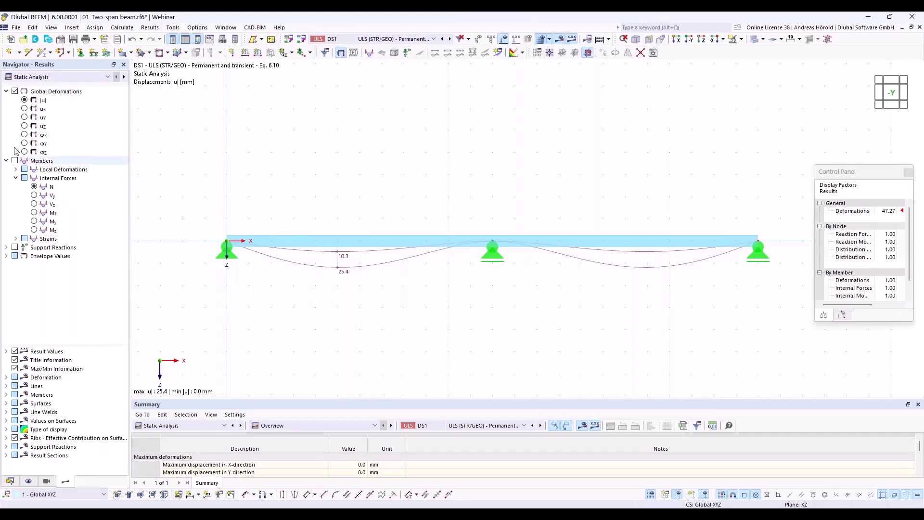
{"action": "left_click", "coordinate": [34, 204]}
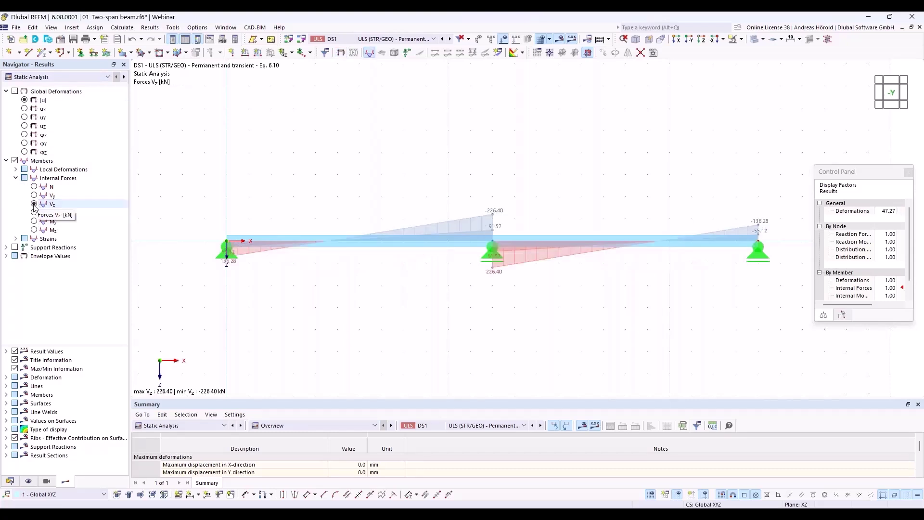
{"action": "left_click", "coordinate": [6, 256]}
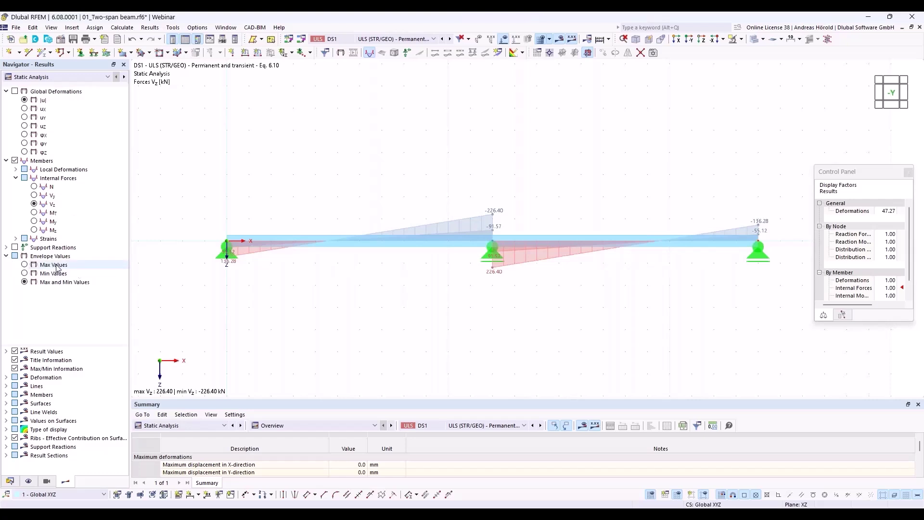
{"action": "left_click", "coordinate": [24, 264]}
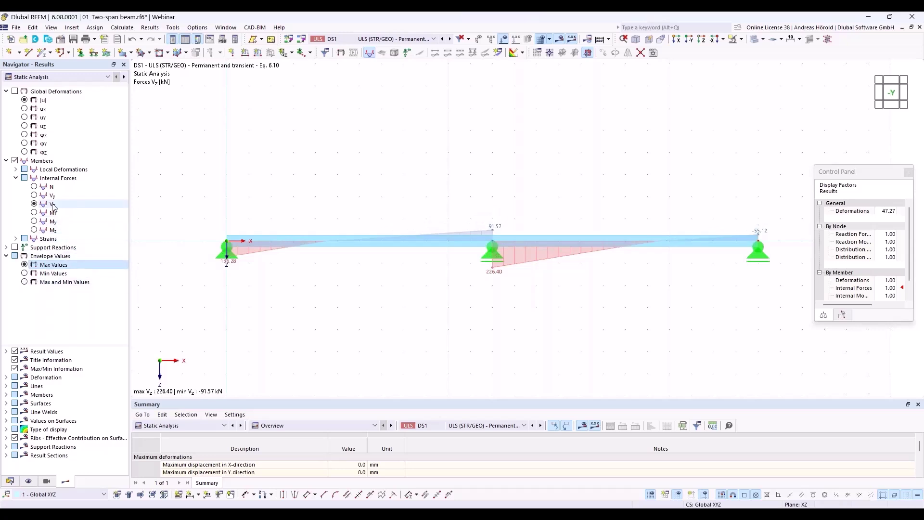
{"action": "left_click", "coordinate": [34, 222]}
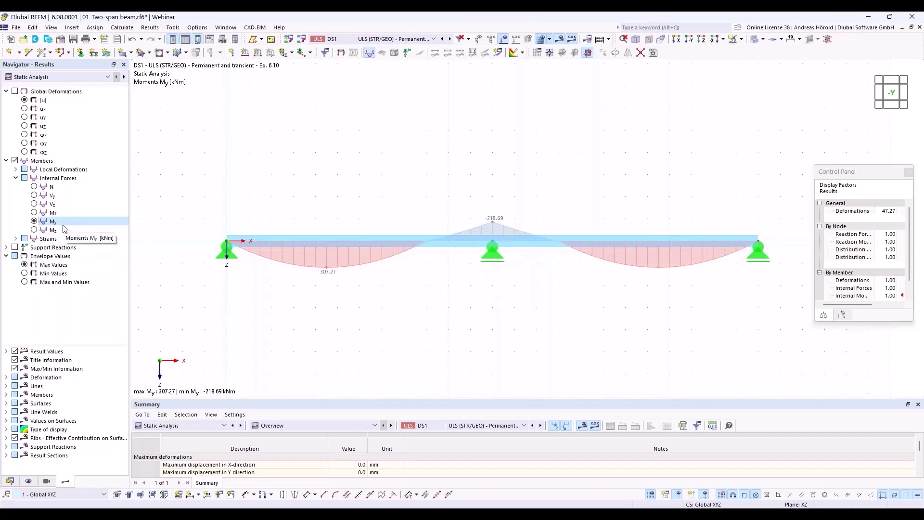
- Enlarge the results table and show the Steel Design results as design ratios on members by design situation
{"action": "left_click", "coordinate": [198, 424]}
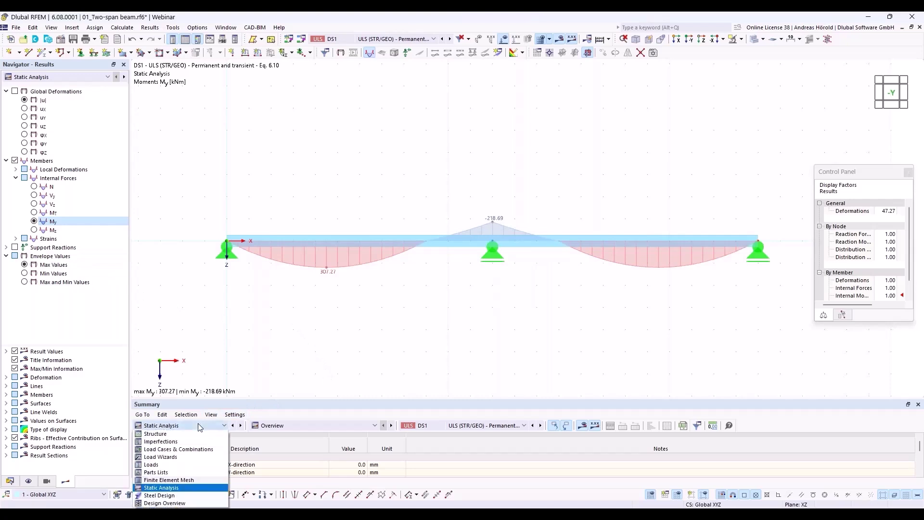
{"action": "left_click", "coordinate": [166, 497]}
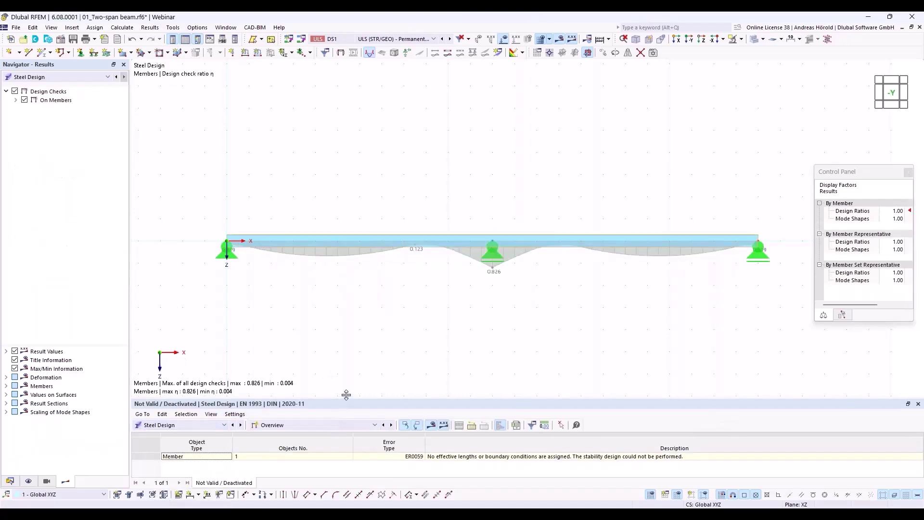
{"action": "left_click_drag", "start_coordinate": [347, 396], "coordinate": [355, 311]}
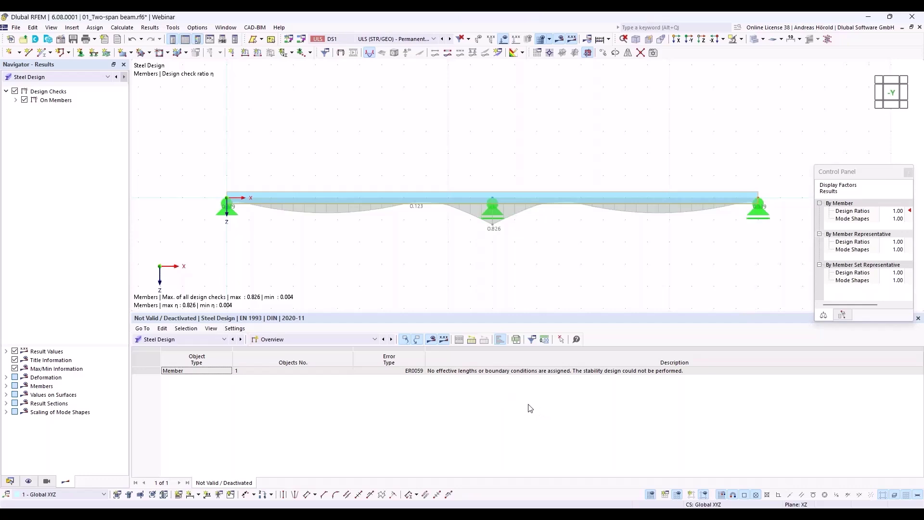
{"action": "left_click", "coordinate": [329, 339]}
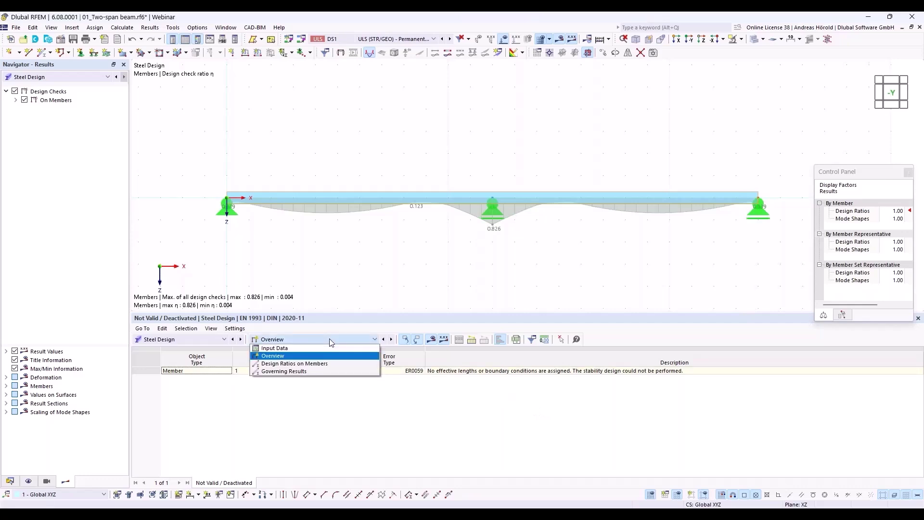
{"action": "left_click", "coordinate": [332, 364]}
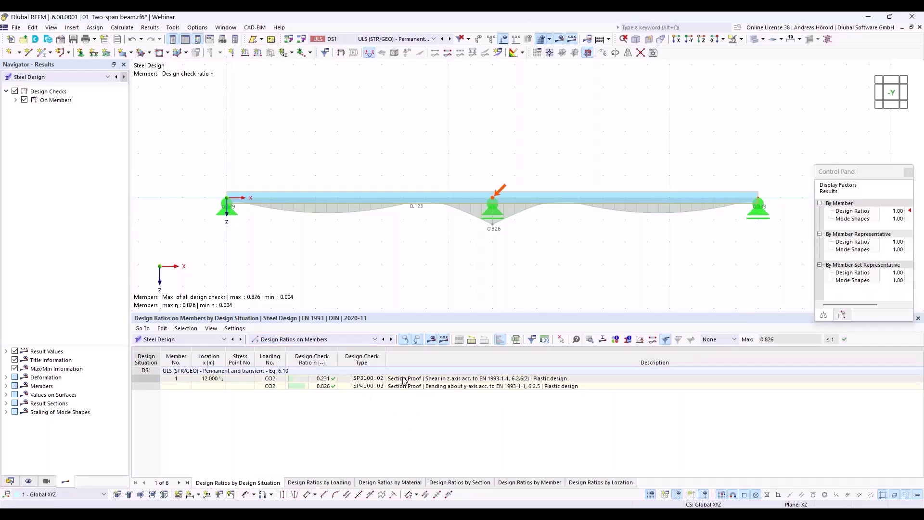
- Open the design check details for bending about the y-axis (SP4100.03) and examine the section classification
{"action": "left_click", "coordinate": [442, 381]}
{"action": "left_click", "coordinate": [483, 387]}
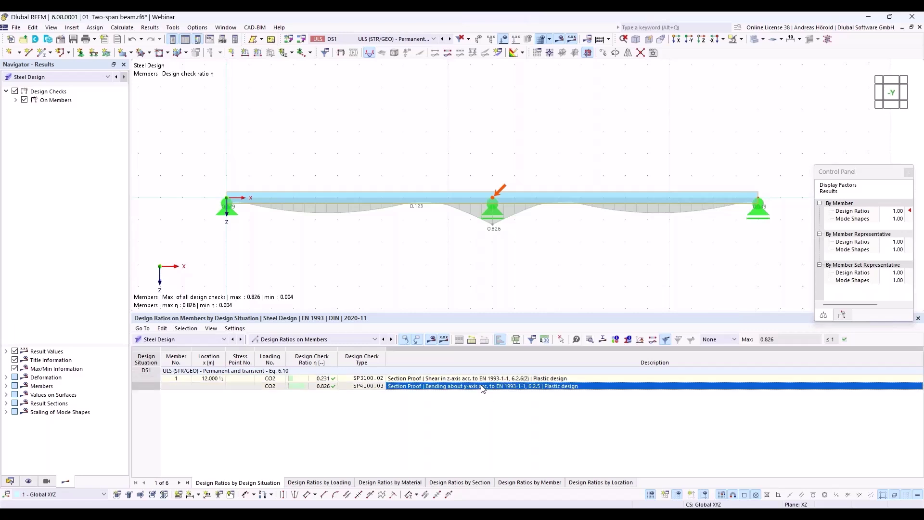
{"action": "left_click", "coordinate": [591, 341]}
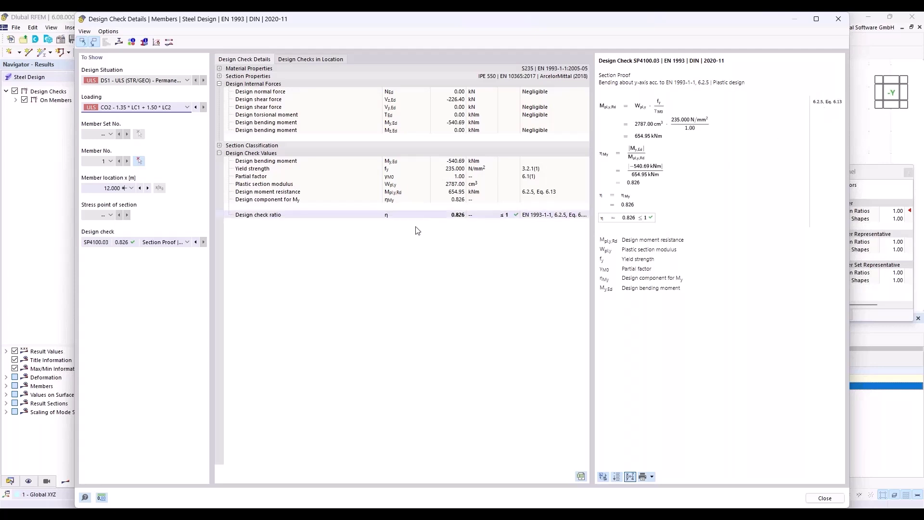
{"action": "left_click", "coordinate": [219, 146]}
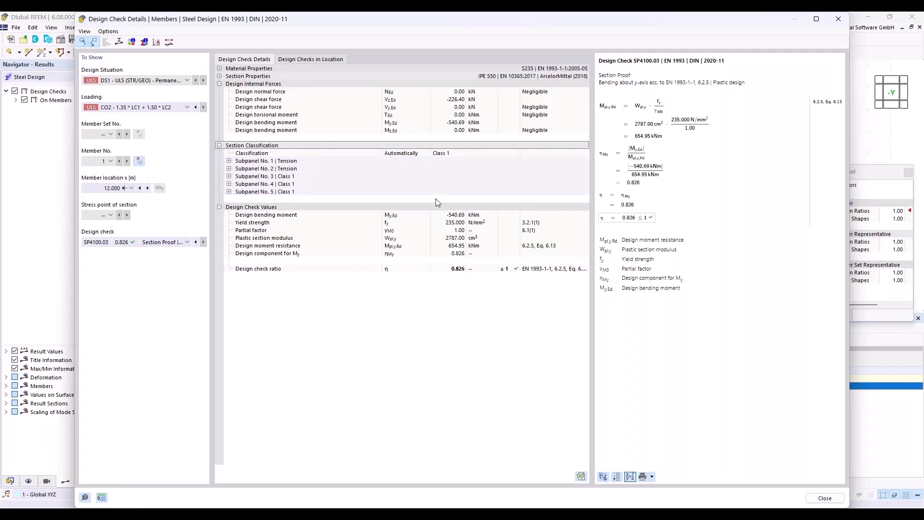
- Open the result diagrams in the section for the SP4100.03 check and show the stress distribution instead of the design ratio
{"action": "left_click", "coordinate": [119, 43]}
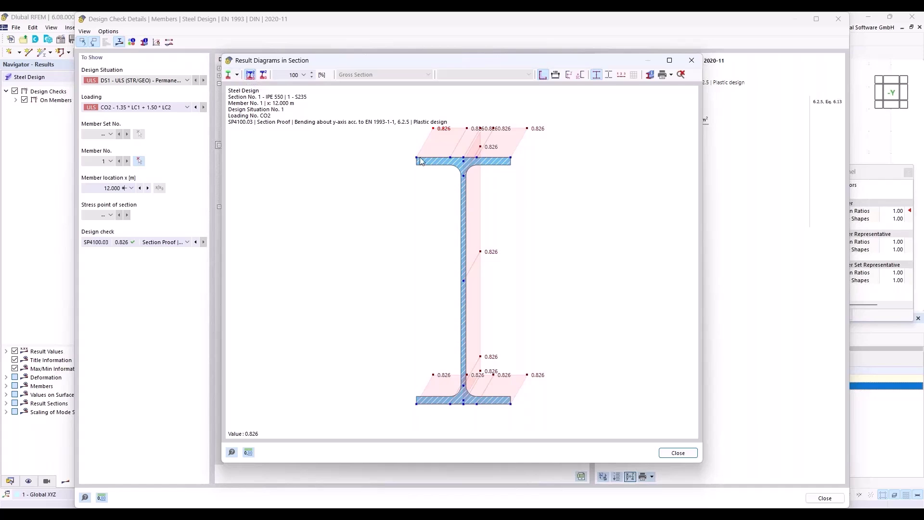
{"action": "left_click", "coordinate": [237, 74]}
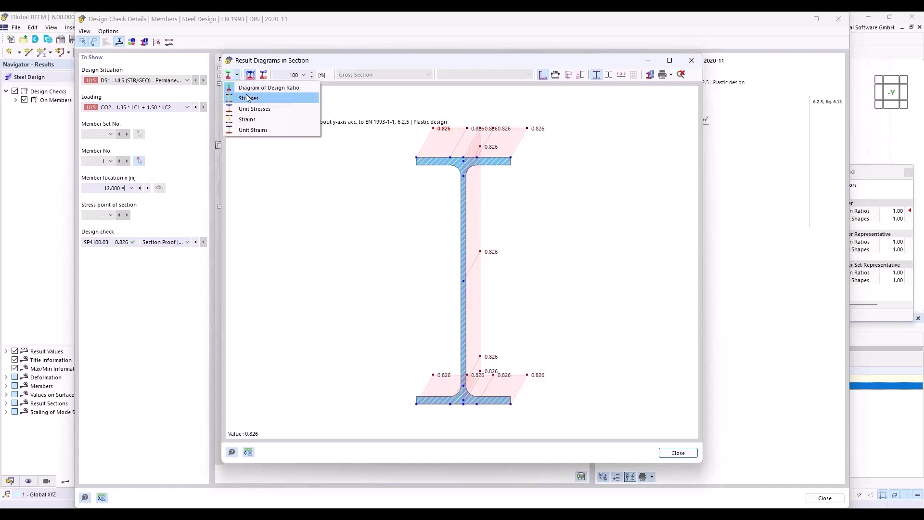
{"action": "left_click", "coordinate": [249, 99]}
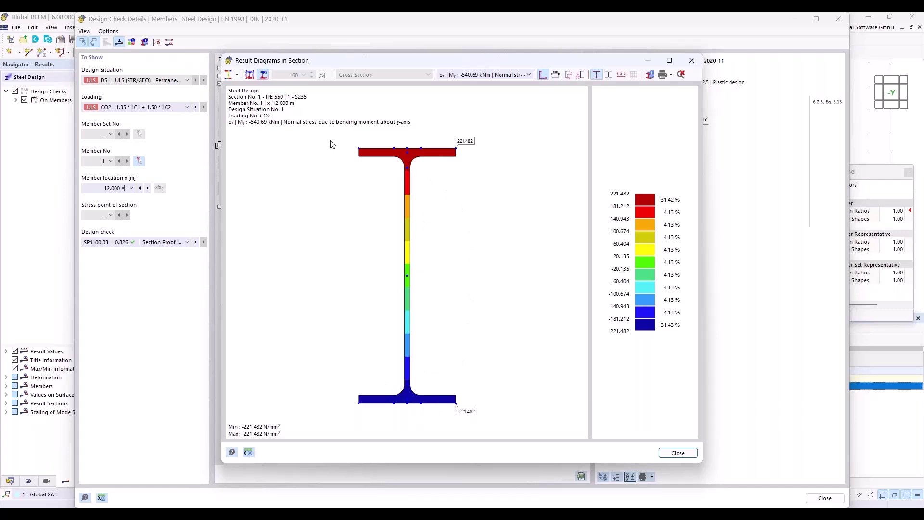
{"action": "left_click", "coordinate": [238, 74]}
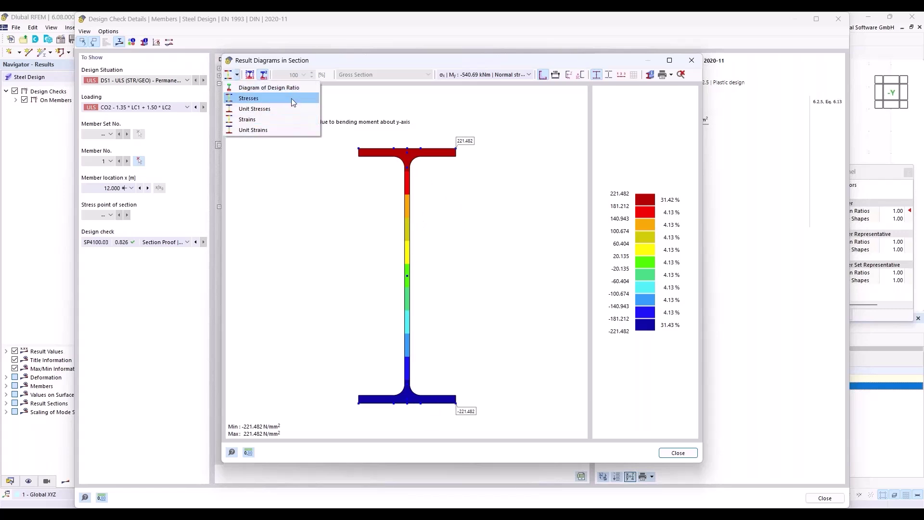
{"action": "left_click", "coordinate": [339, 102]}
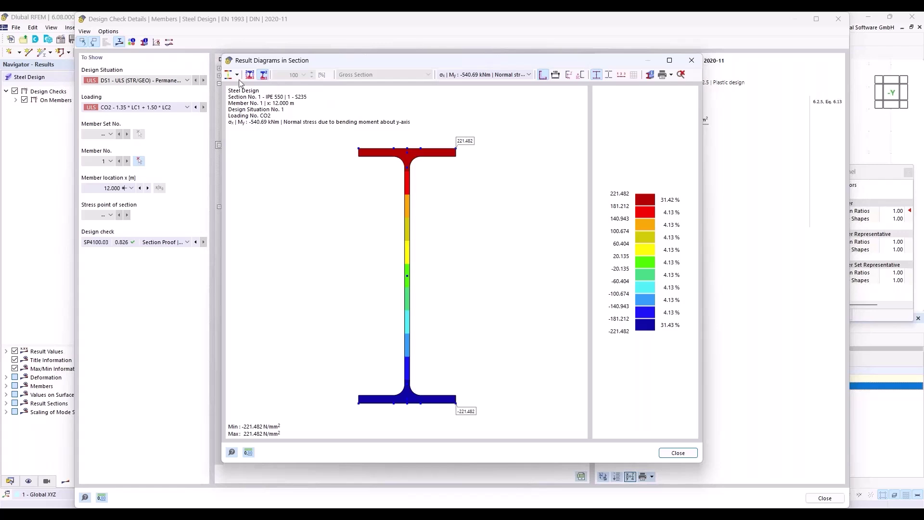
{"action": "left_click", "coordinate": [692, 60]}
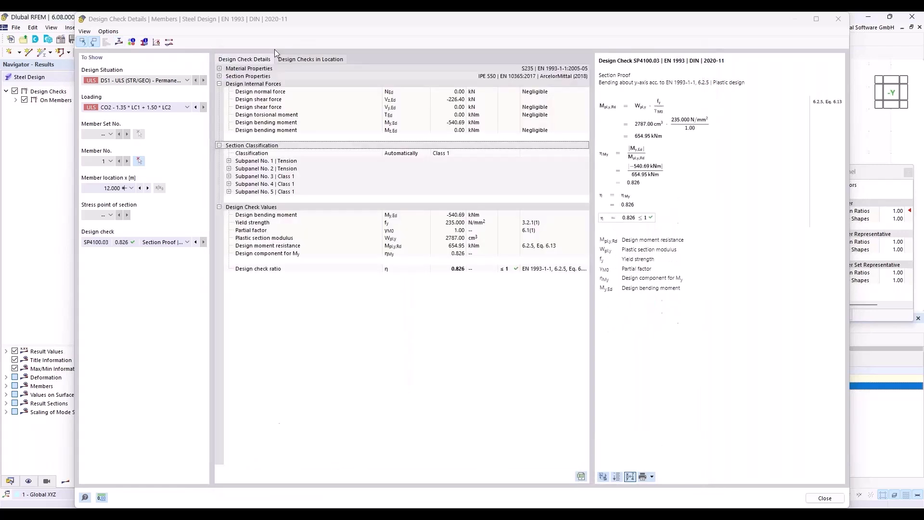
- Review the IPE 550 section information: section values, stress points, EN 1993 subpanels and general properties
{"action": "left_click", "coordinate": [144, 42]}
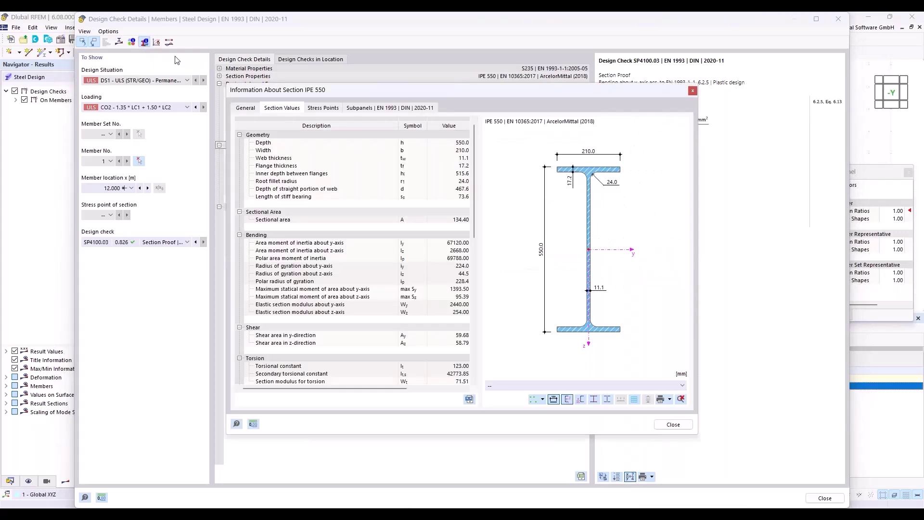
{"action": "left_click", "coordinate": [319, 109]}
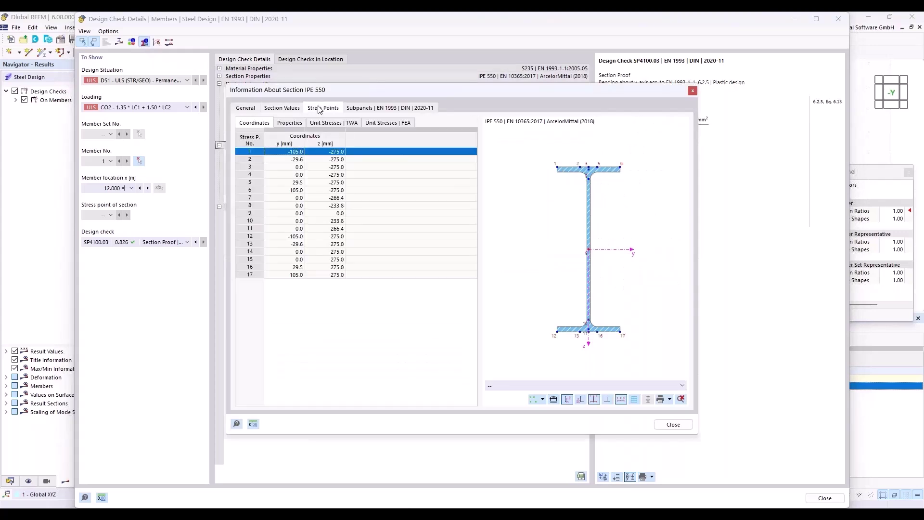
{"action": "left_click", "coordinate": [378, 109]}
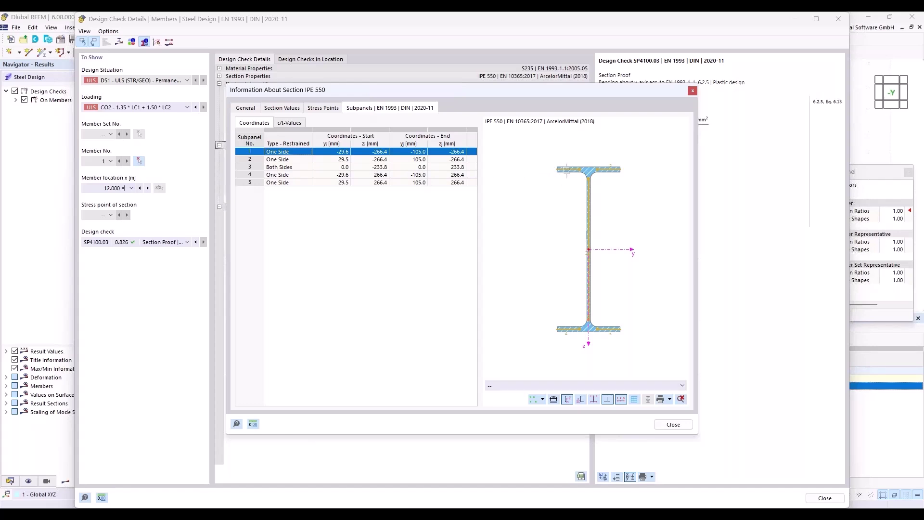
{"action": "left_click", "coordinate": [250, 108]}
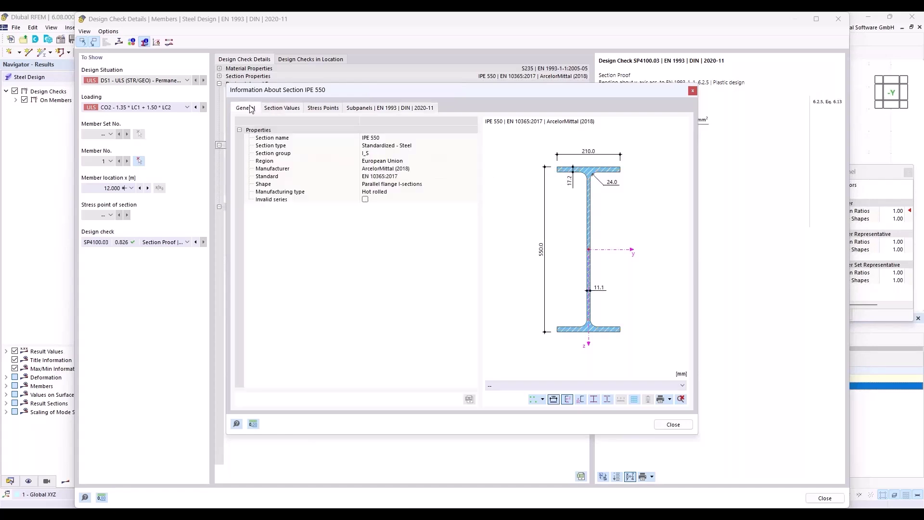
{"action": "left_click", "coordinate": [674, 424]}
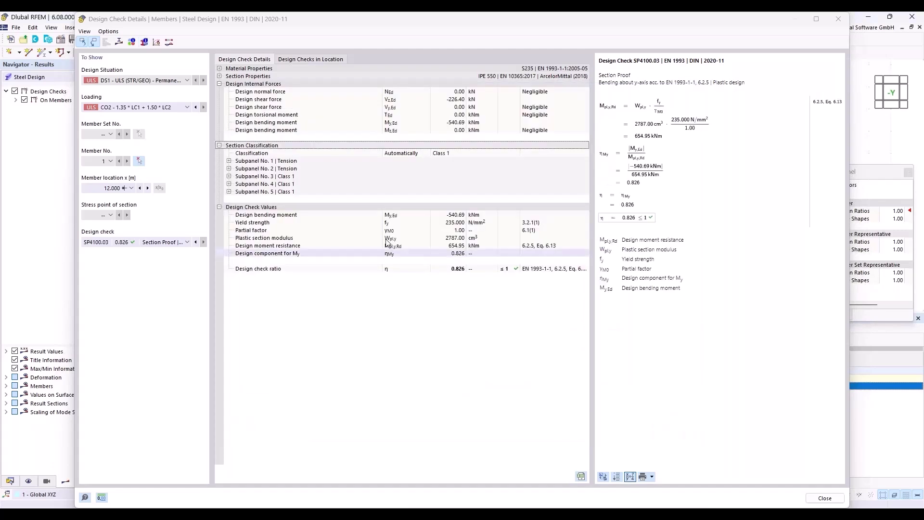
- Open the design check details for shear in the z-axis (SP3100.02) and review the plastic shear resistance calculation
{"action": "left_click", "coordinate": [839, 19]}
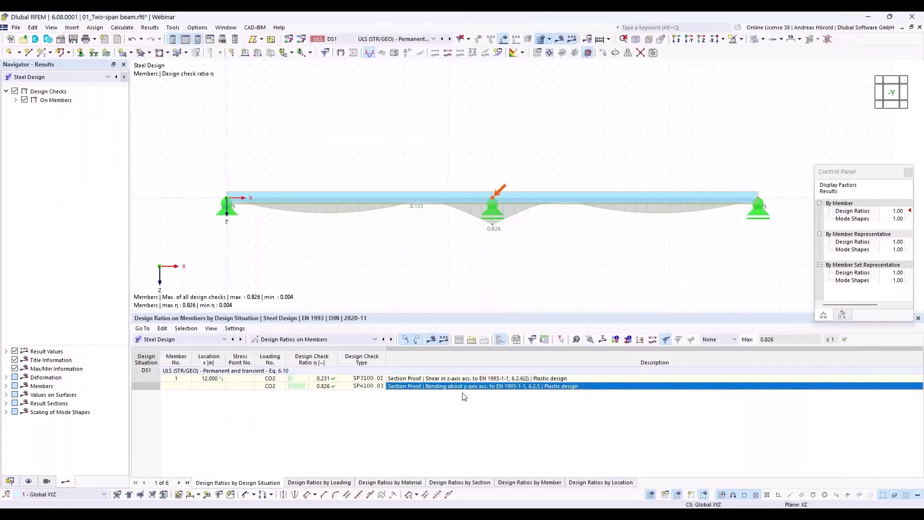
{"action": "left_click", "coordinate": [429, 379]}
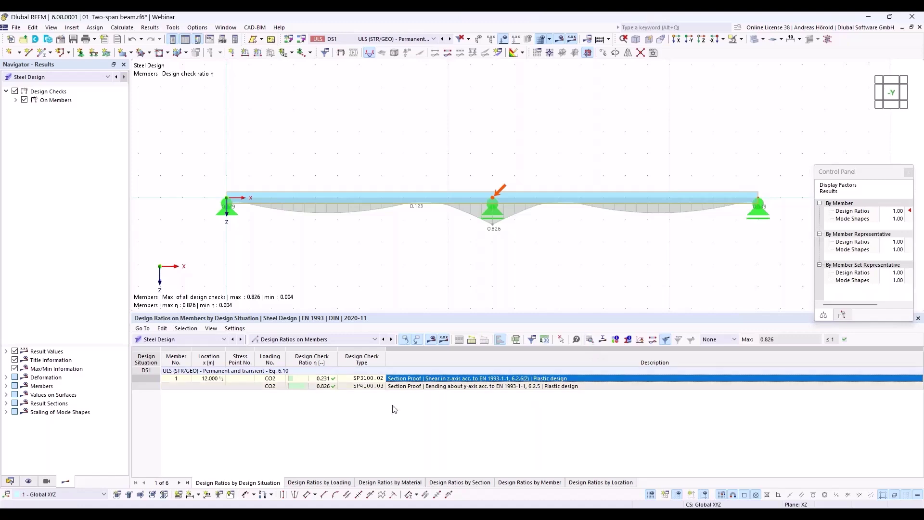
{"action": "double_click", "coordinate": [412, 379]}
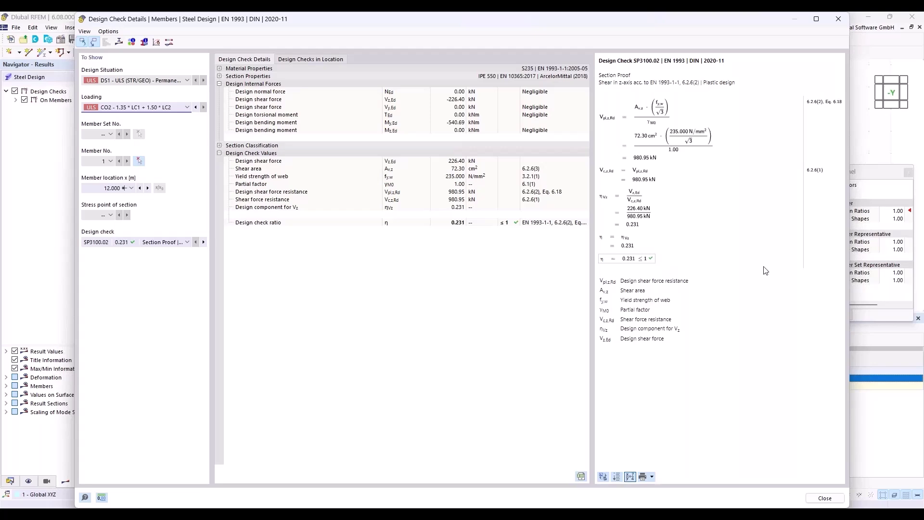
{"action": "left_click", "coordinate": [840, 18]}
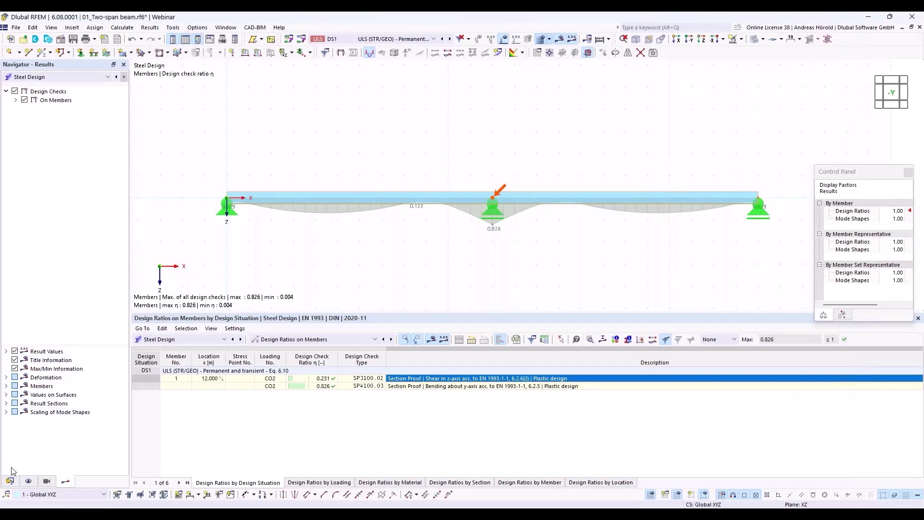
- Enable elastic design also for class 1 and class 2 sections in the Default ultimate configuration of Steel Design
{"action": "left_click", "coordinate": [10, 481]}
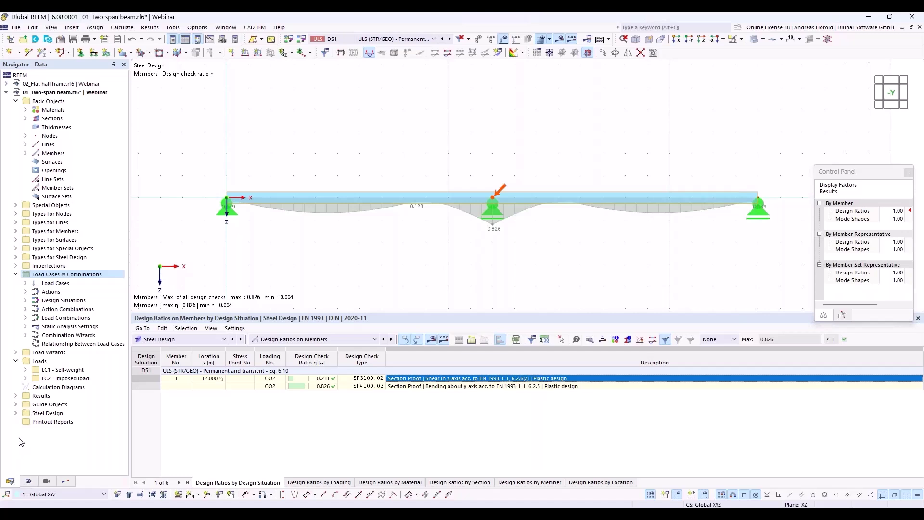
{"action": "left_click", "coordinate": [15, 413]}
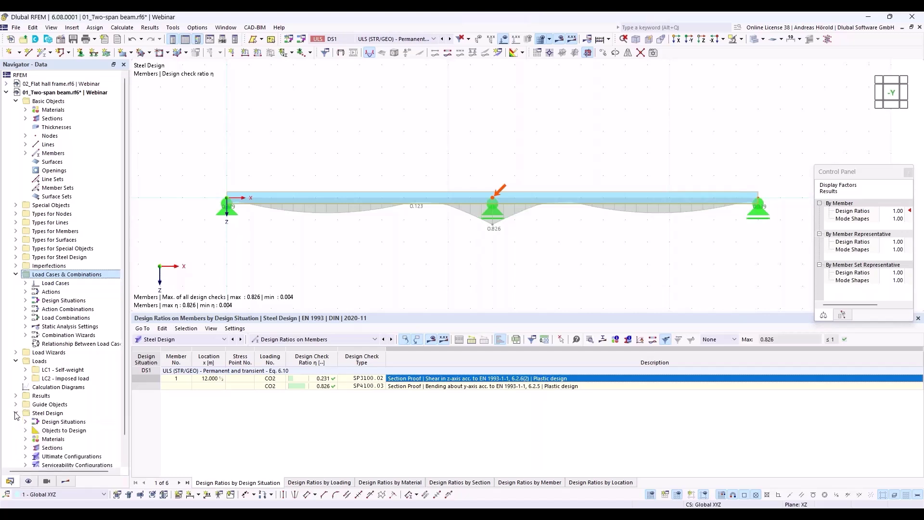
{"action": "scroll", "coordinate": [61, 415], "scroll_direction": "down", "scroll_amount": 1}
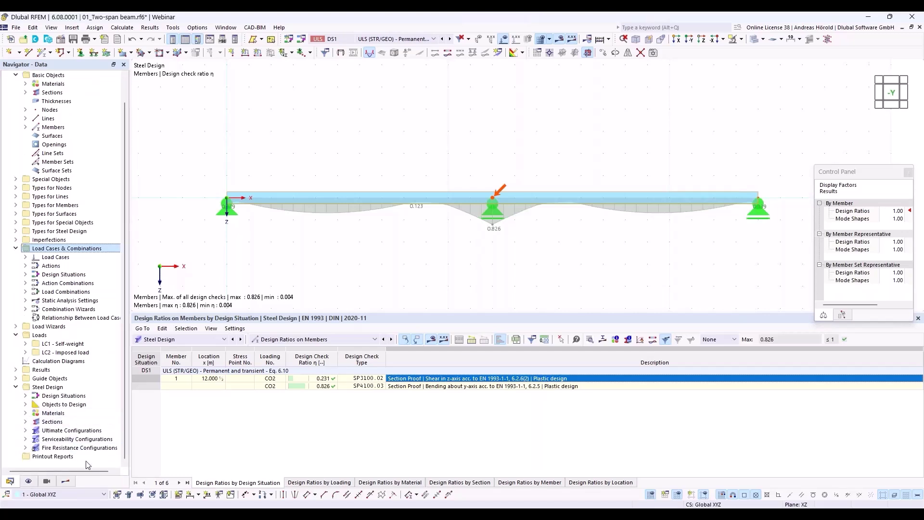
{"action": "left_click", "coordinate": [26, 431]}
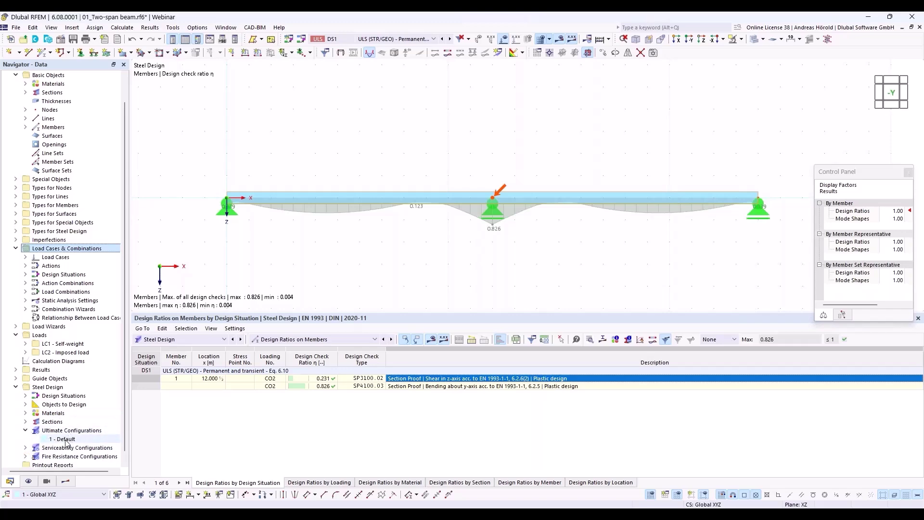
{"action": "double_click", "coordinate": [65, 440]}
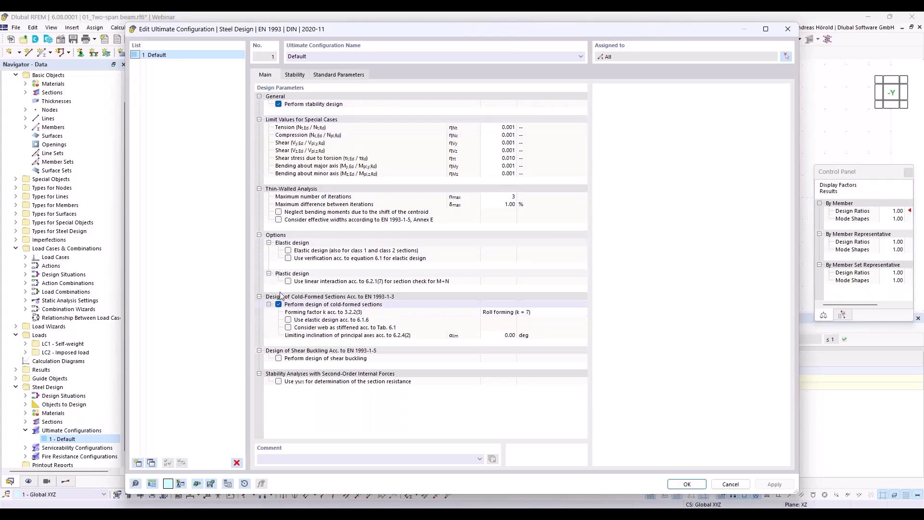
{"action": "left_click", "coordinate": [289, 250]}
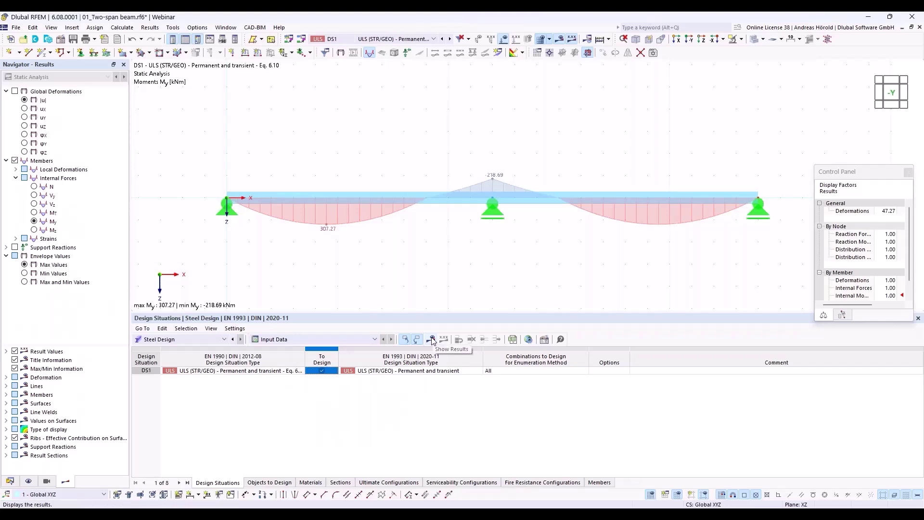
- Show the Steel Design ratios on members and open the check details for elastic bending about the y-axis (SP4200.03)
{"action": "left_click", "coordinate": [431, 340]}
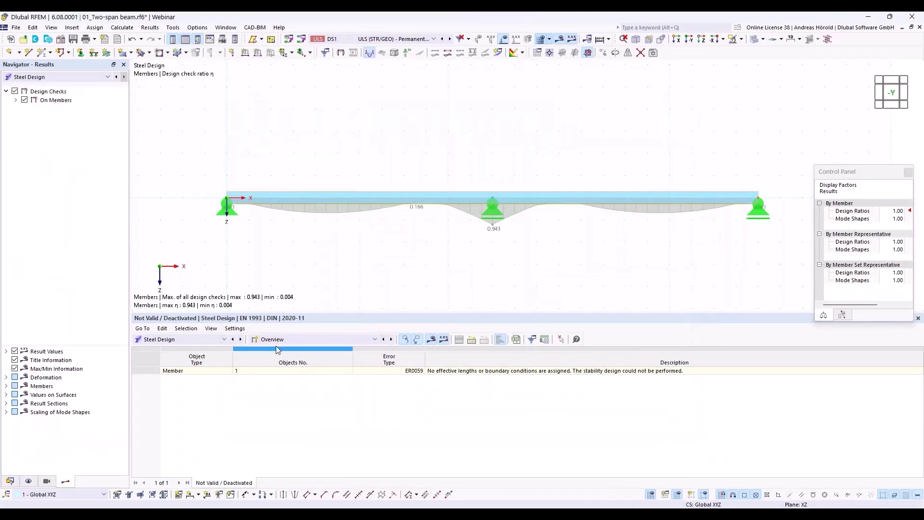
{"action": "left_click", "coordinate": [288, 339]}
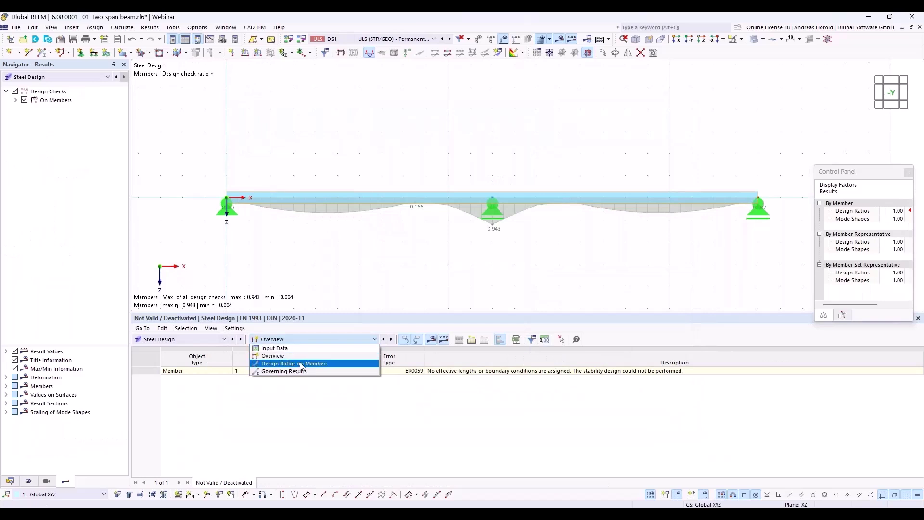
{"action": "left_click", "coordinate": [299, 364]}
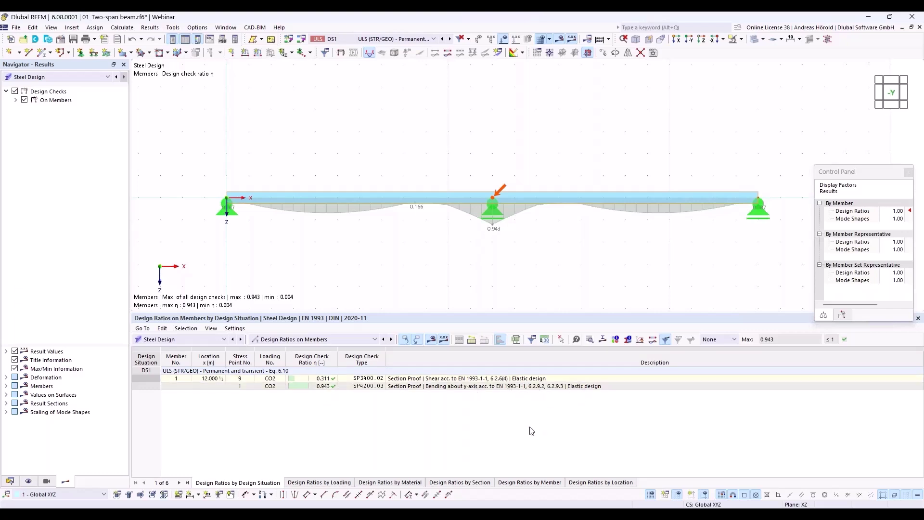
{"action": "left_click", "coordinate": [494, 387]}
{"action": "double_click", "coordinate": [494, 387]}
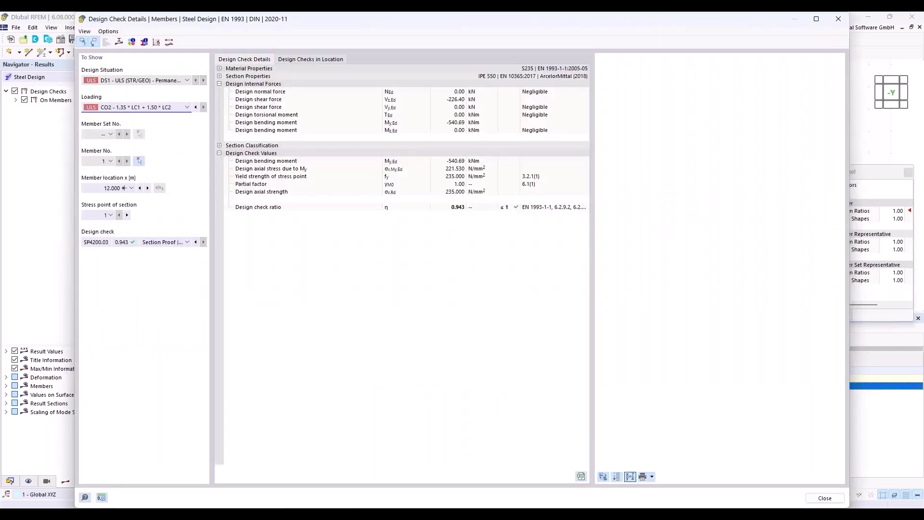
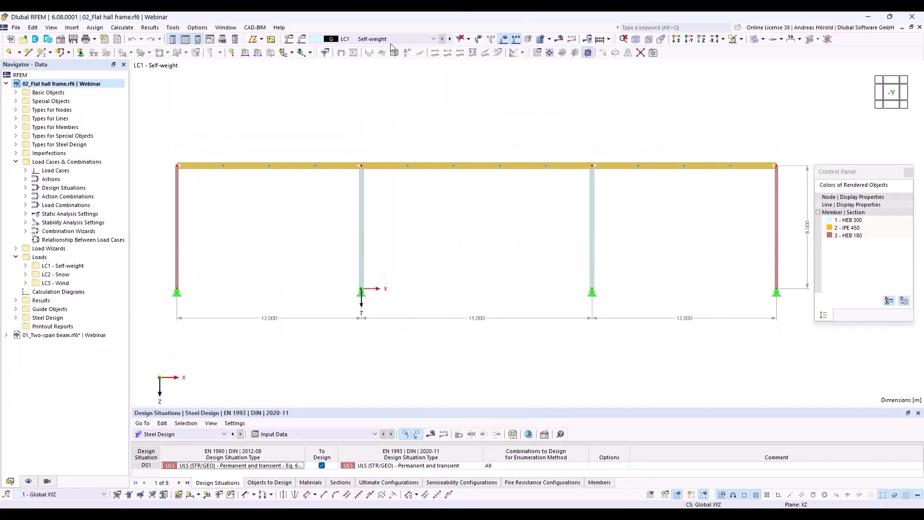
- Display the LC2 Snow loads and the LC3 Wind loads on the flat hall frame
{"action": "left_click", "coordinate": [433, 40]}
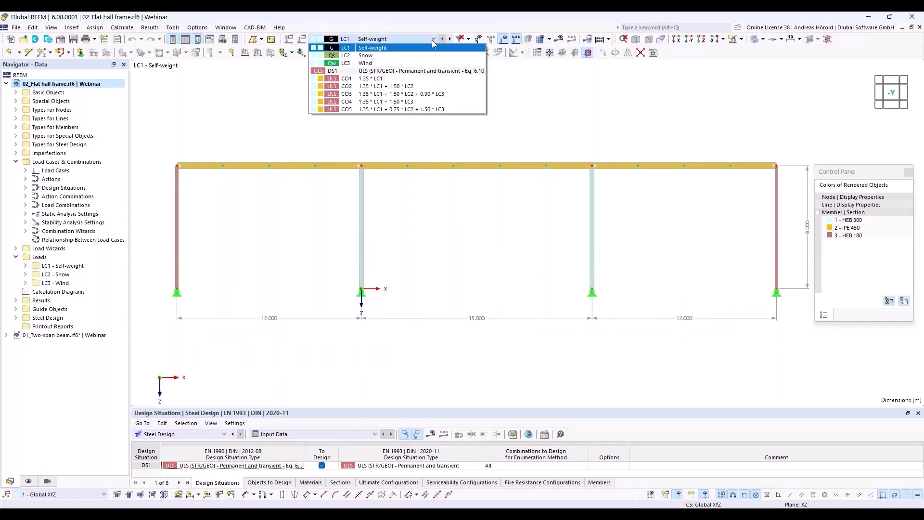
{"action": "left_click", "coordinate": [426, 57]}
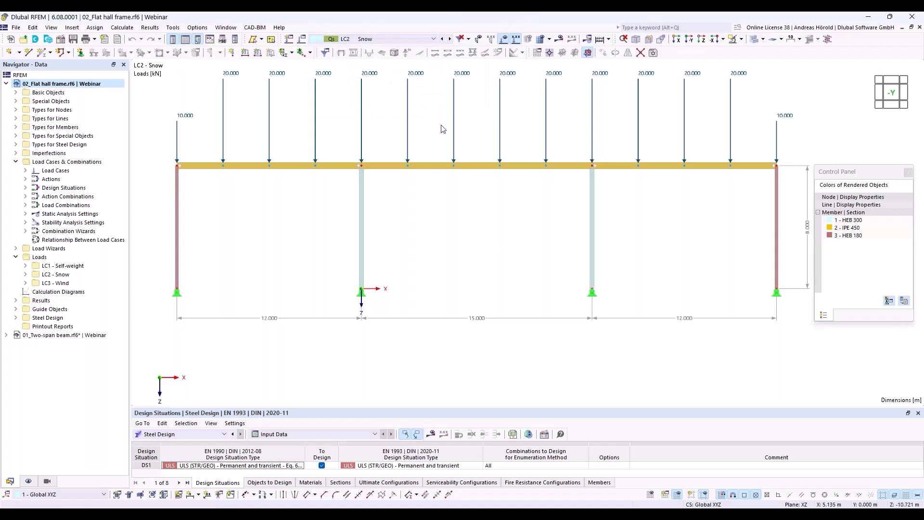
{"action": "scroll", "coordinate": [442, 129], "scroll_direction": "down", "scroll_amount": 1}
{"action": "middle_click_drag", "start_coordinate": [443, 130], "coordinate": [437, 155]}
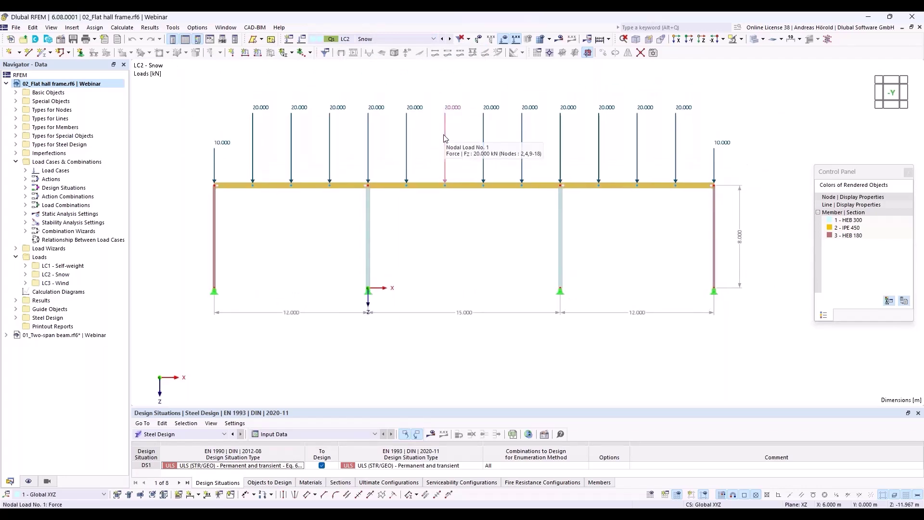
{"action": "left_click", "coordinate": [451, 40]}
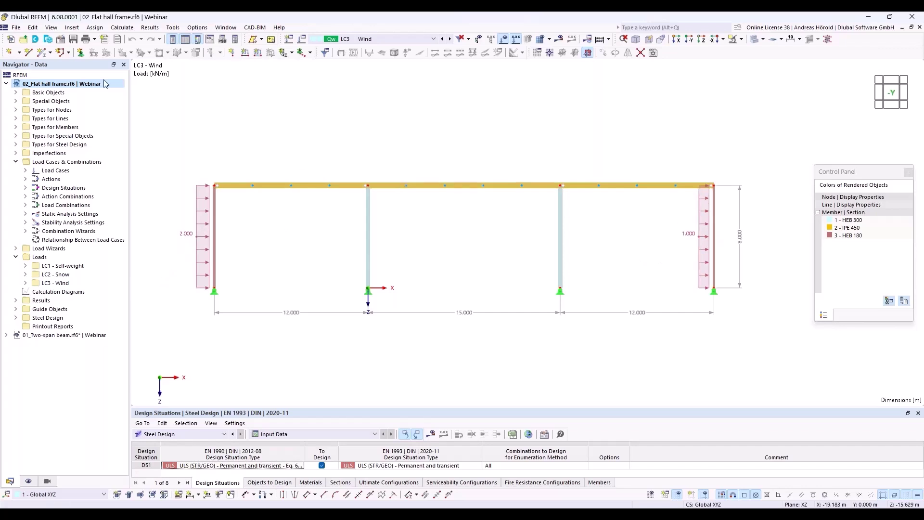
- Review the activated add-ons and the design standards in the hall frame's base data, leaving the settings as they are
{"action": "left_click", "coordinate": [60, 39]}
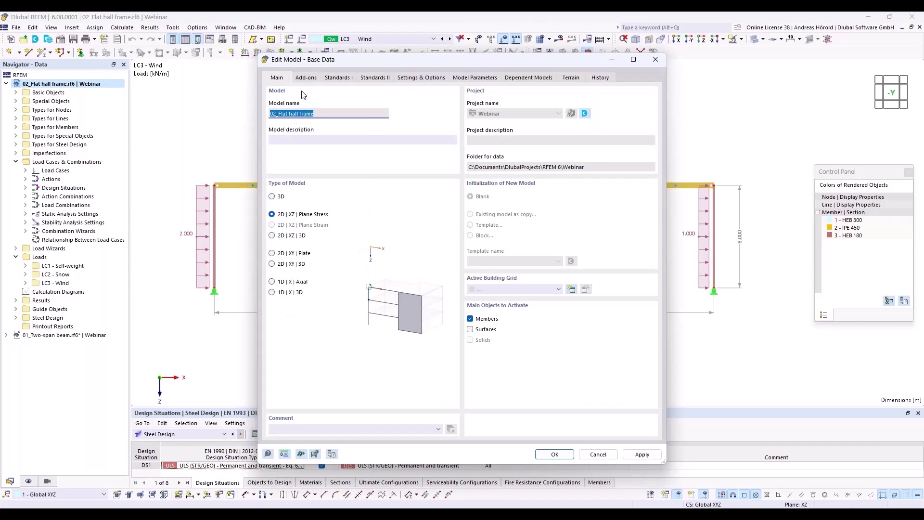
{"action": "left_click", "coordinate": [306, 79]}
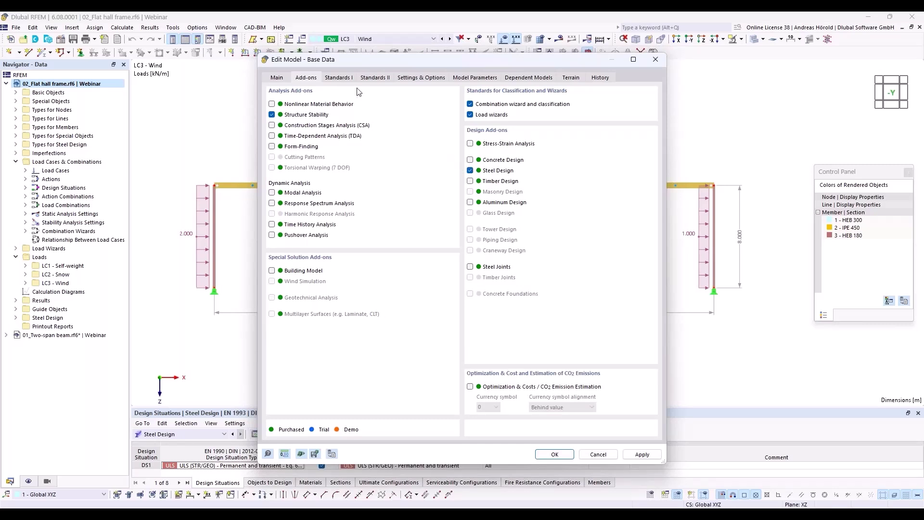
{"action": "left_click", "coordinate": [339, 79]}
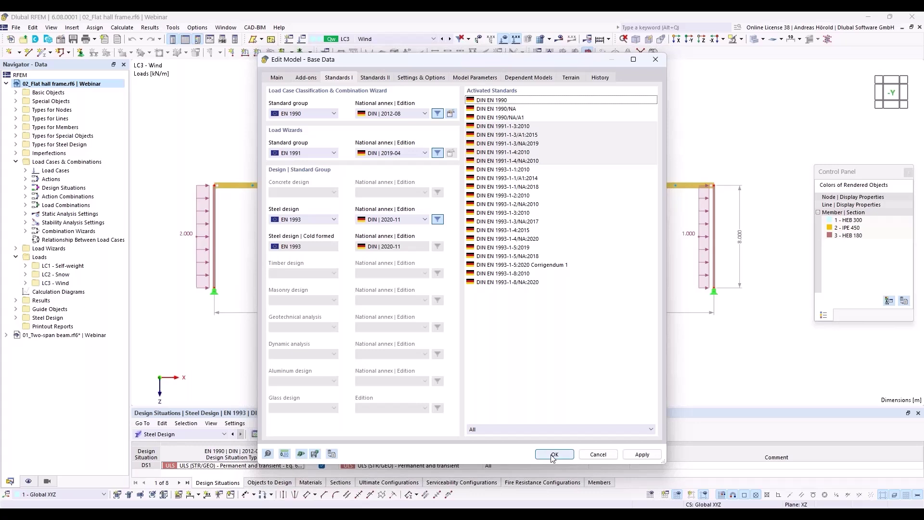
{"action": "left_click", "coordinate": [597, 454]}
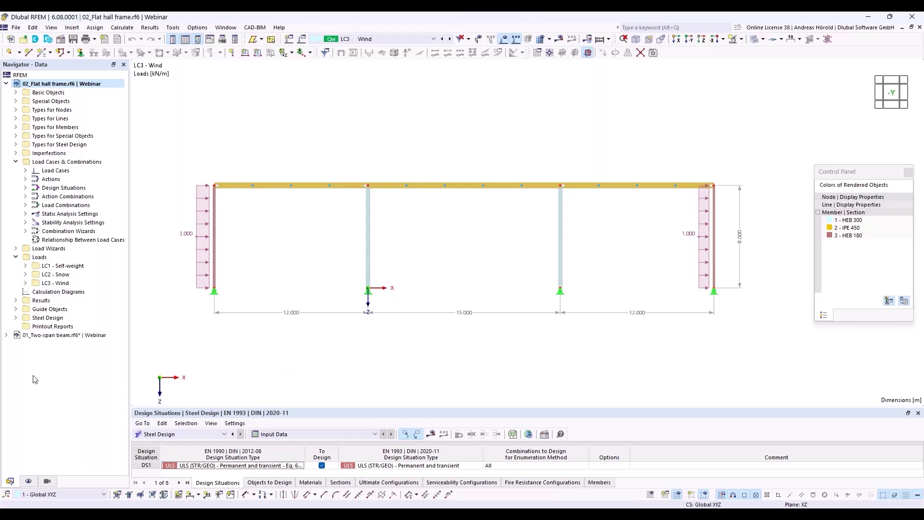
- Assign combination wizard 2 (Load combinations | SA1 - Geometrically linear) to design situation DS1
{"action": "right_click", "coordinate": [65, 164]}
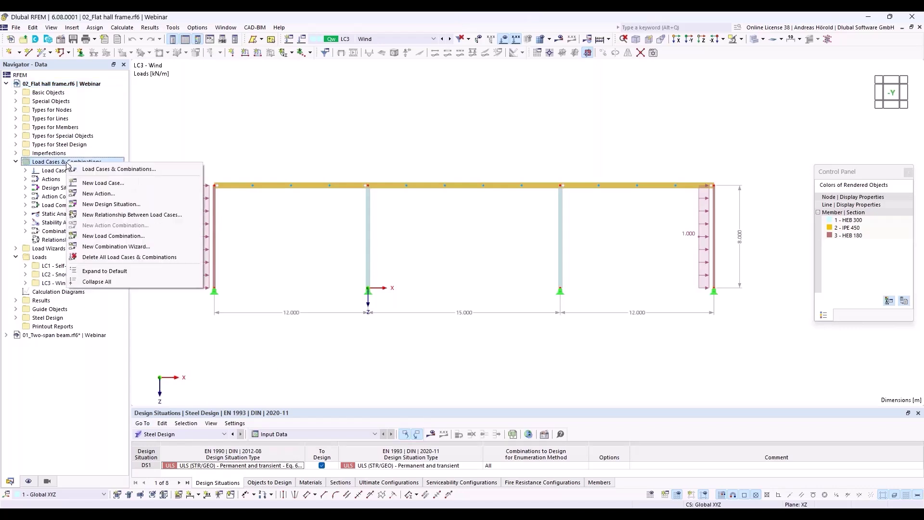
{"action": "left_click", "coordinate": [110, 170]}
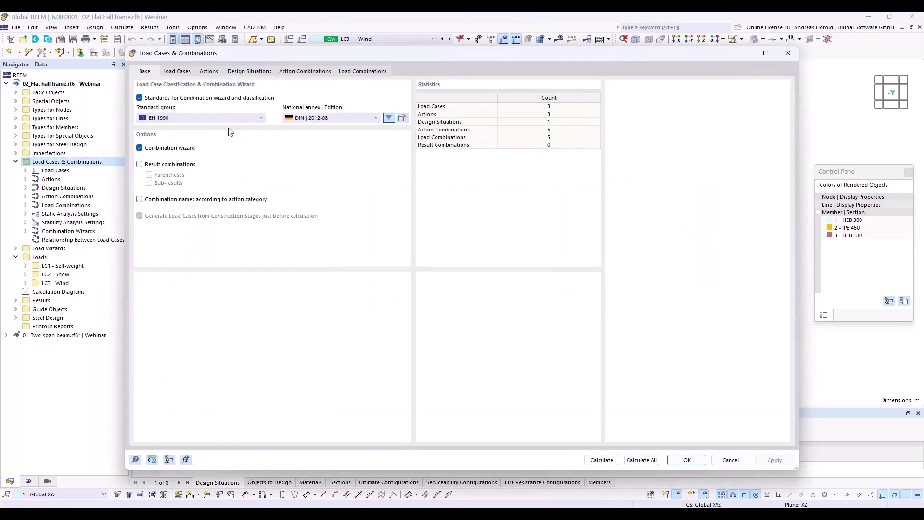
{"action": "left_click", "coordinate": [250, 72]}
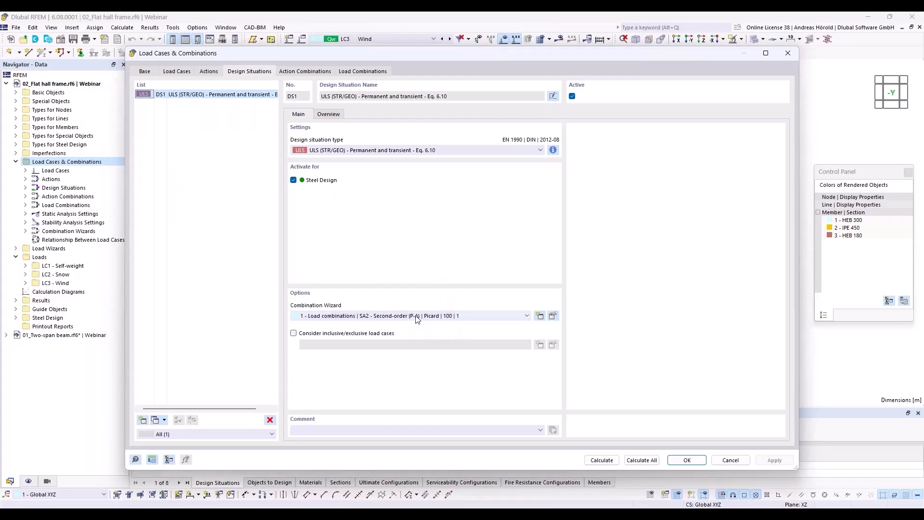
{"action": "left_click", "coordinate": [440, 318]}
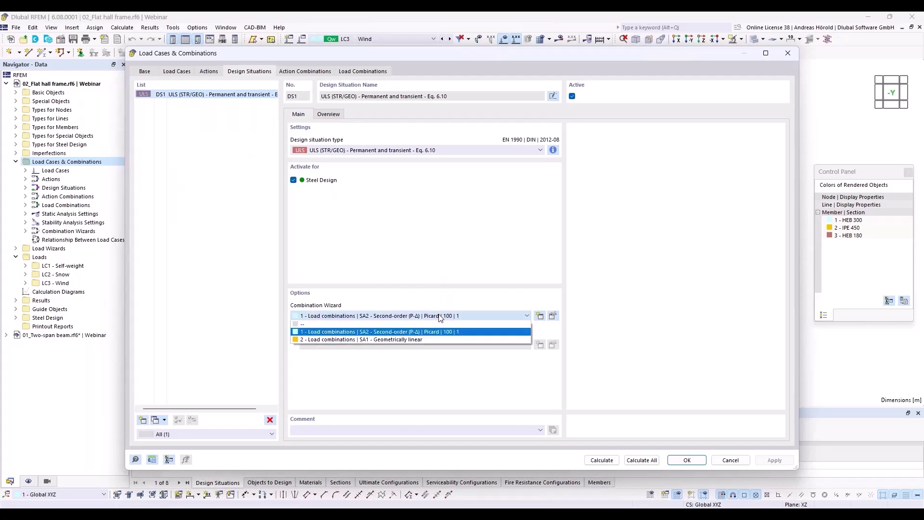
{"action": "left_click", "coordinate": [426, 340]}
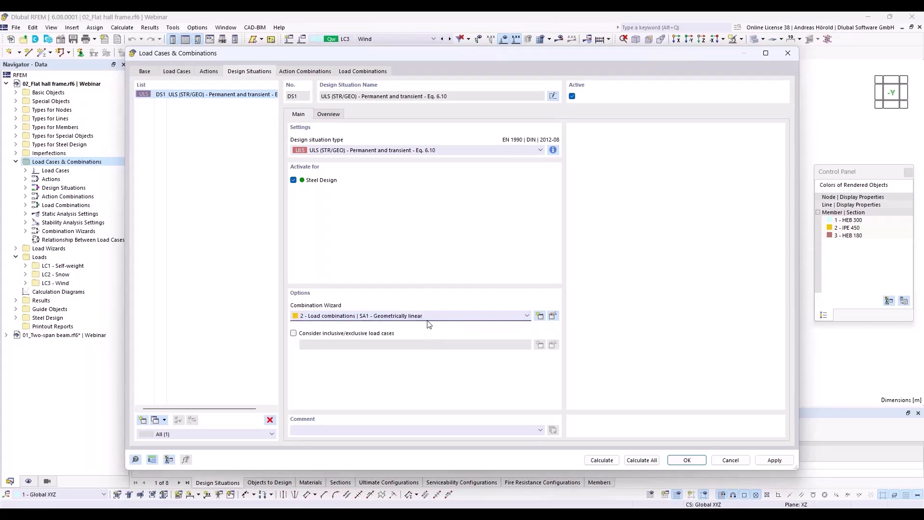
- Activate stability analysis with ST1 (eigenvalue method, Lanczos) in combination wizard 2 and calculate everything
{"action": "left_click", "coordinate": [554, 316]}
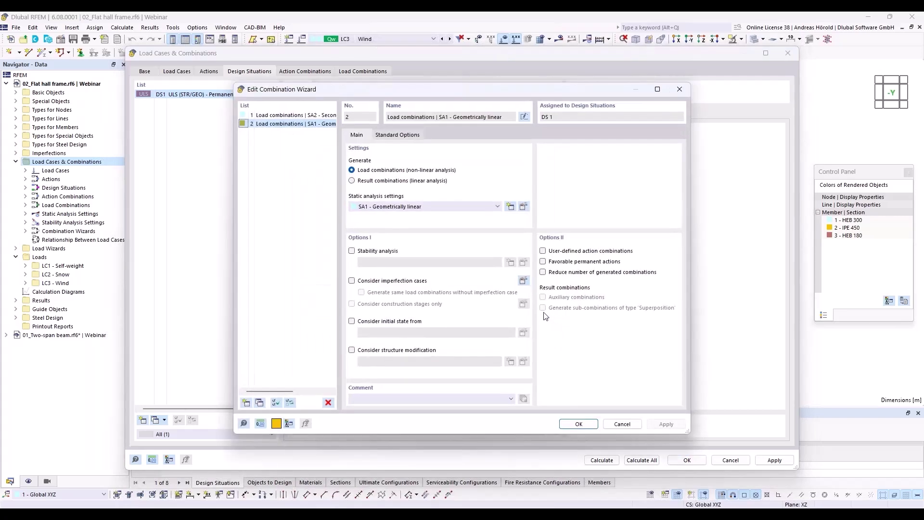
{"action": "left_click", "coordinate": [351, 251]}
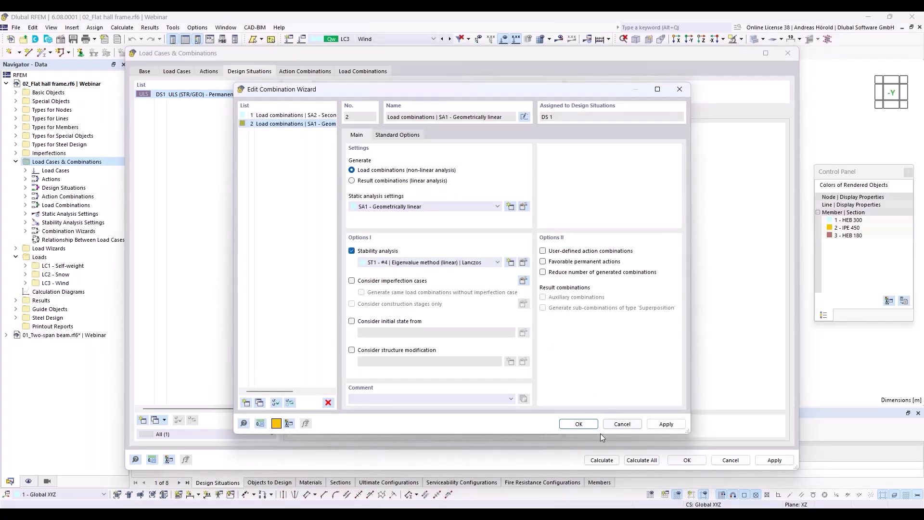
{"action": "left_click", "coordinate": [578, 425]}
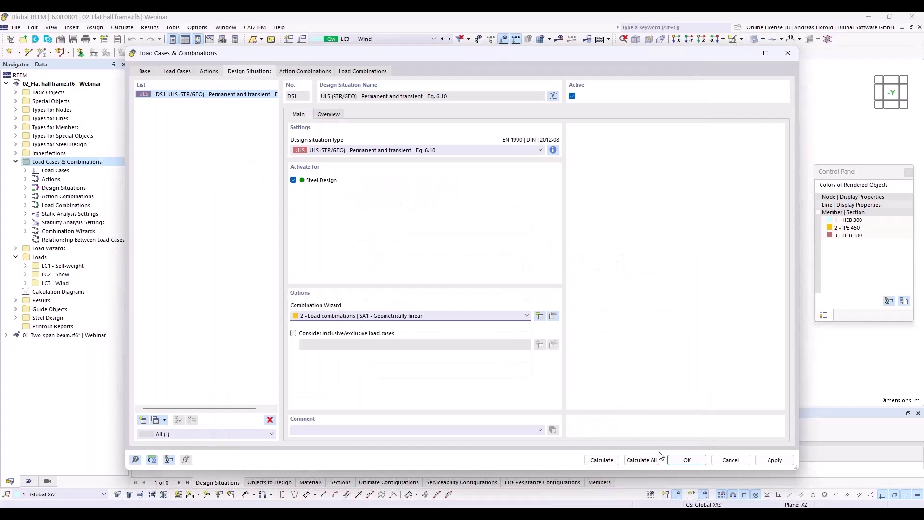
{"action": "left_click", "coordinate": [640, 461]}
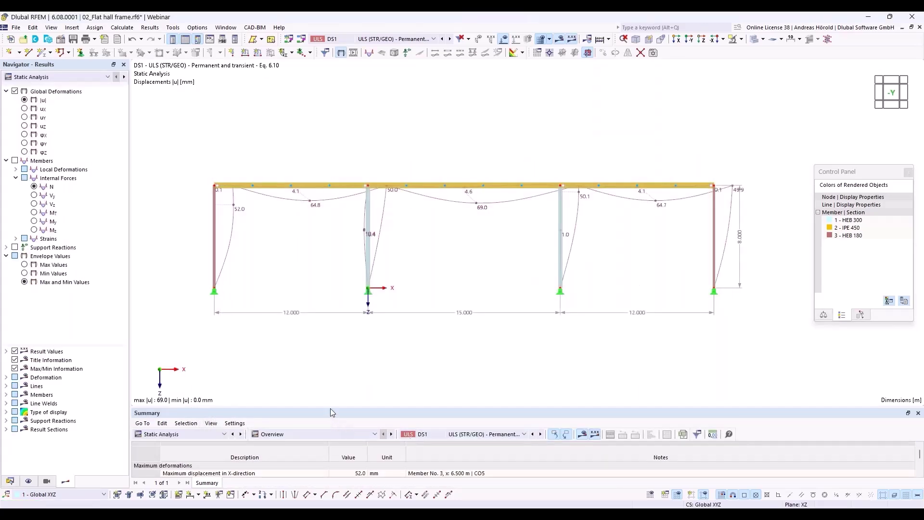
- Enlarge the results summary and examine the maximum deformations and the minimum critical load factor of the hall frame
{"action": "left_click_drag", "start_coordinate": [330, 409], "coordinate": [332, 344]}
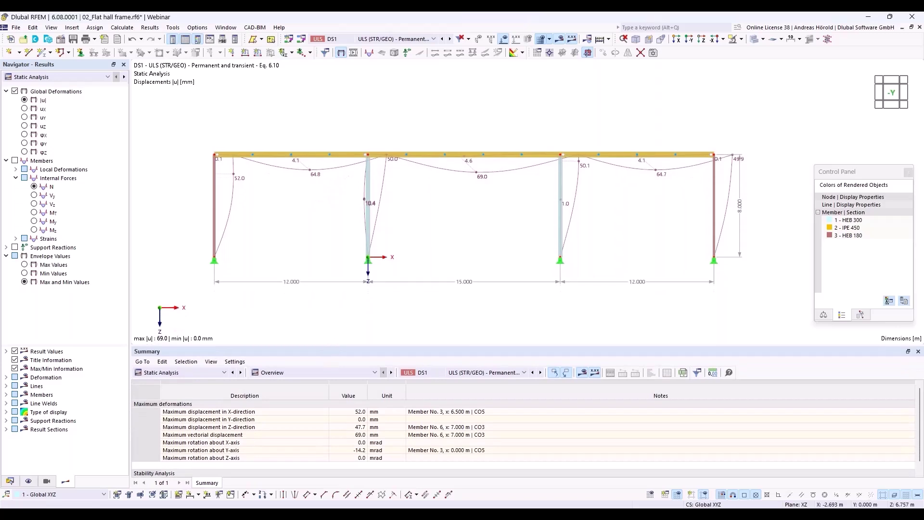
{"action": "left_click_drag", "start_coordinate": [334, 346], "coordinate": [334, 312]}
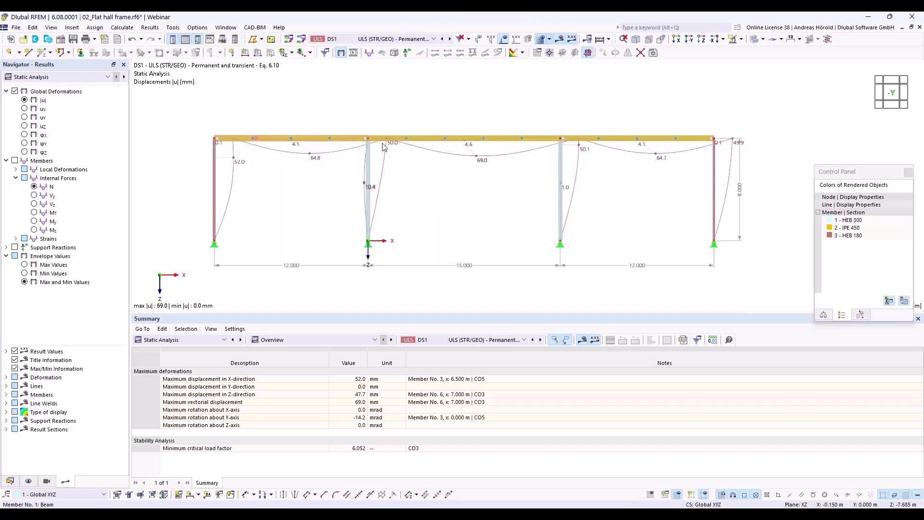
{"action": "mouse_move", "coordinate": [455, 142]}
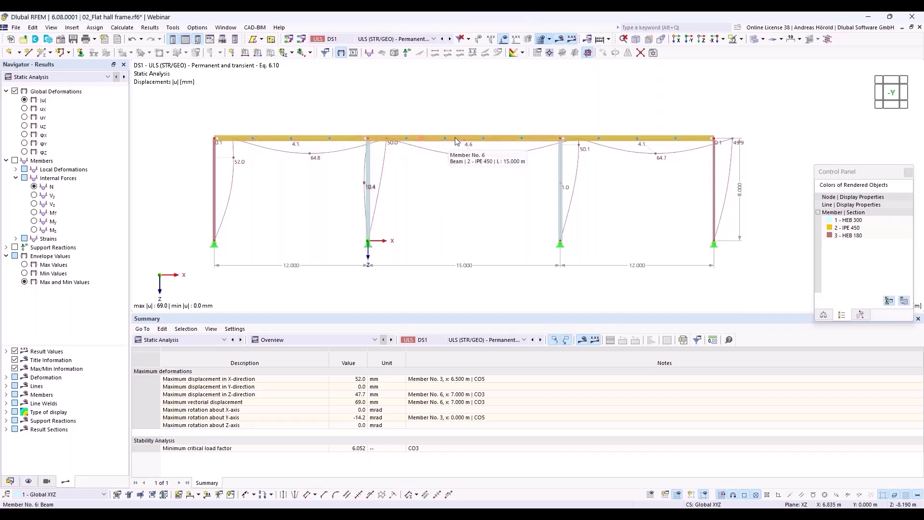
{"action": "mouse_move", "coordinate": [641, 144]}
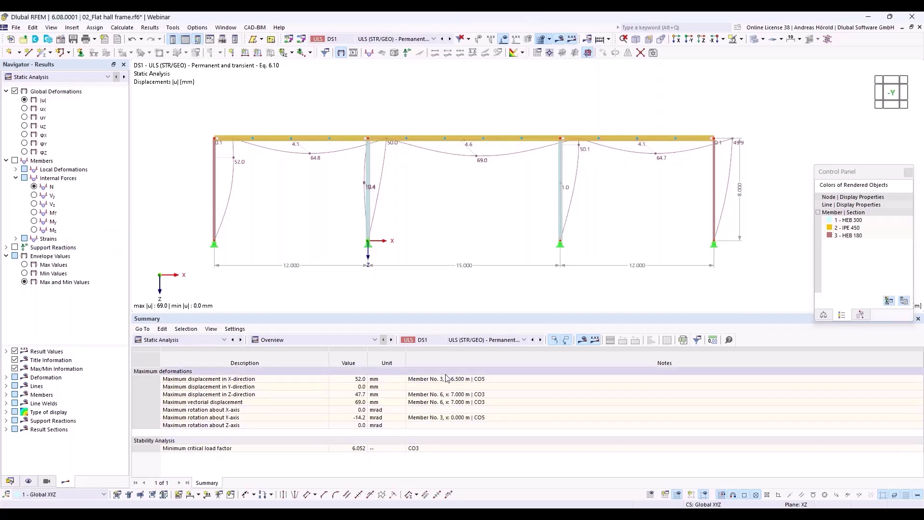
- Show the stability analysis table of effective lengths and critical loads by member for load combination CO3
{"action": "left_click", "coordinate": [204, 340]}
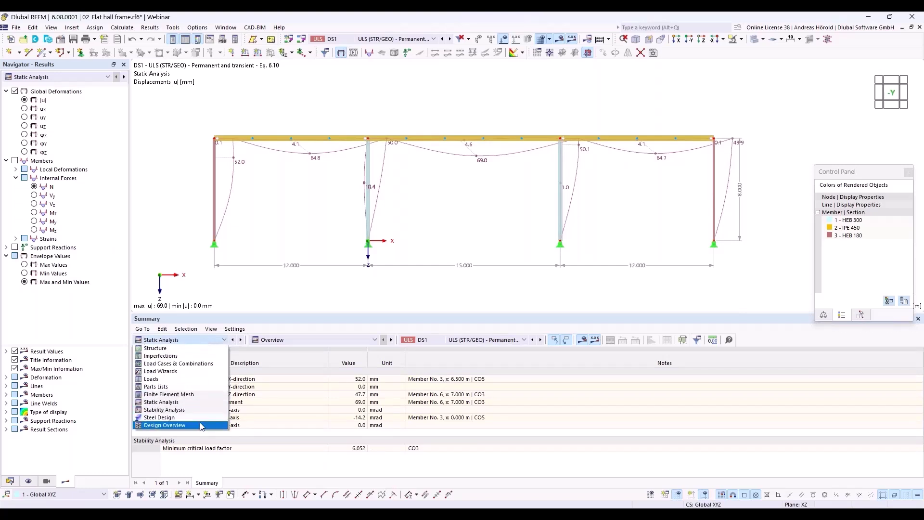
{"action": "left_click", "coordinate": [202, 409]}
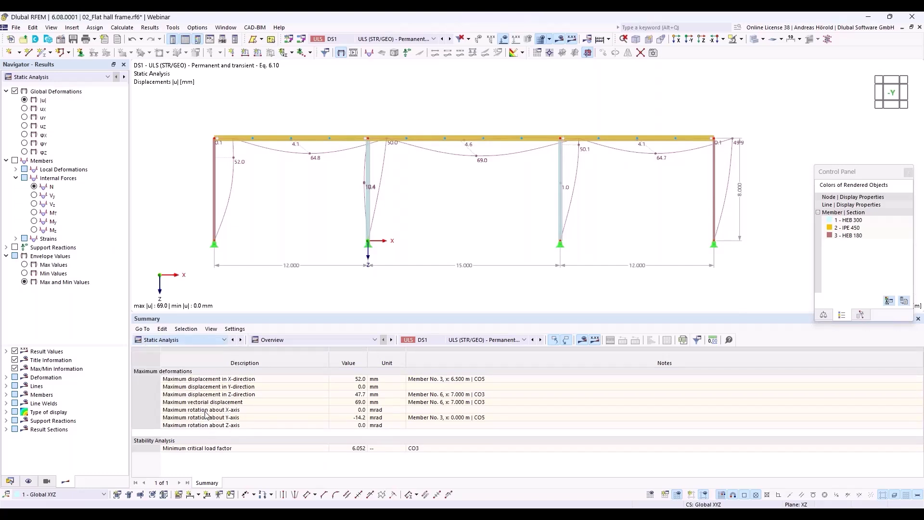
{"action": "left_click", "coordinate": [331, 340]}
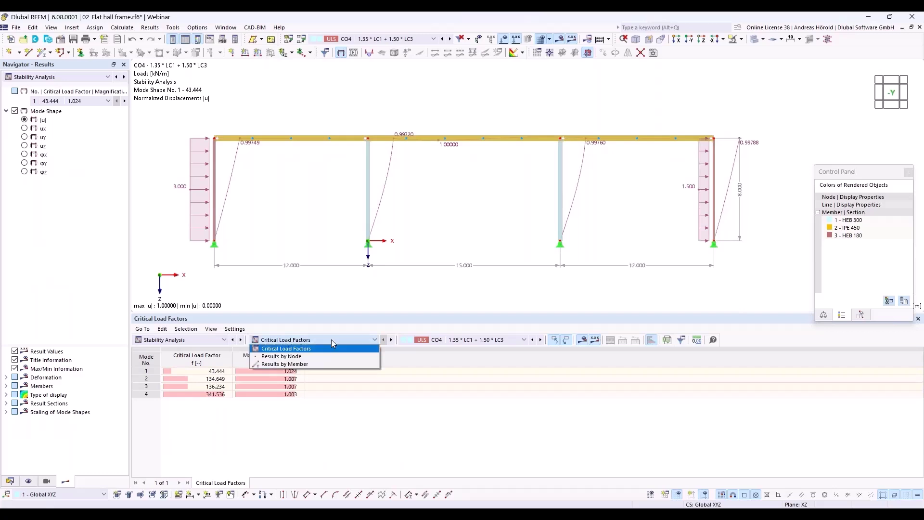
{"action": "left_click", "coordinate": [331, 364]}
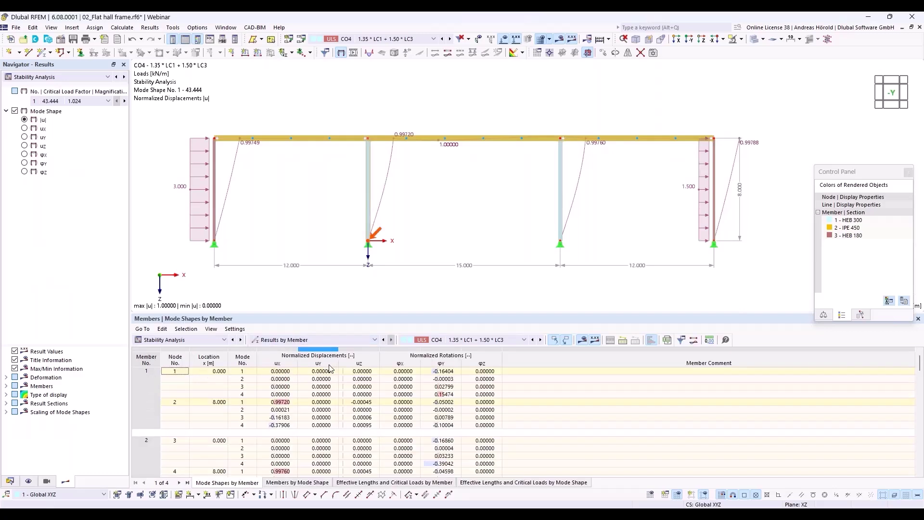
{"action": "left_click", "coordinate": [458, 342]}
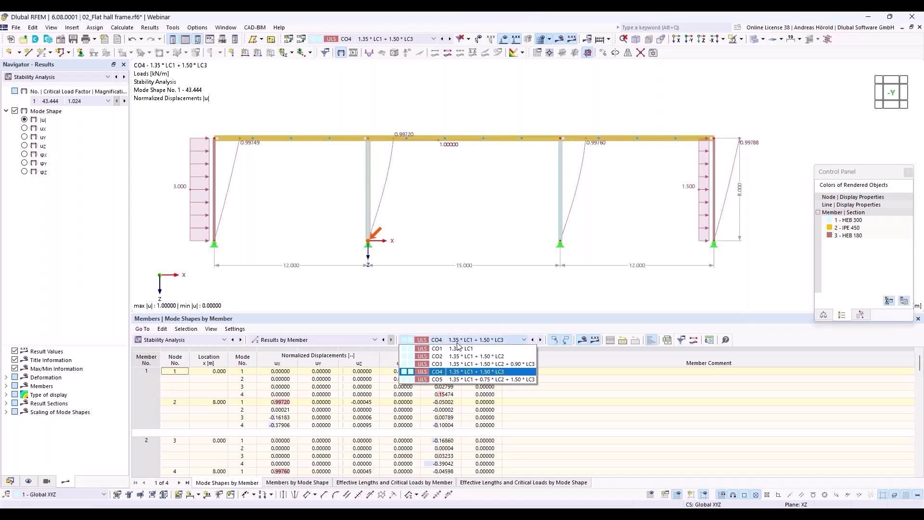
{"action": "left_click", "coordinate": [456, 367]}
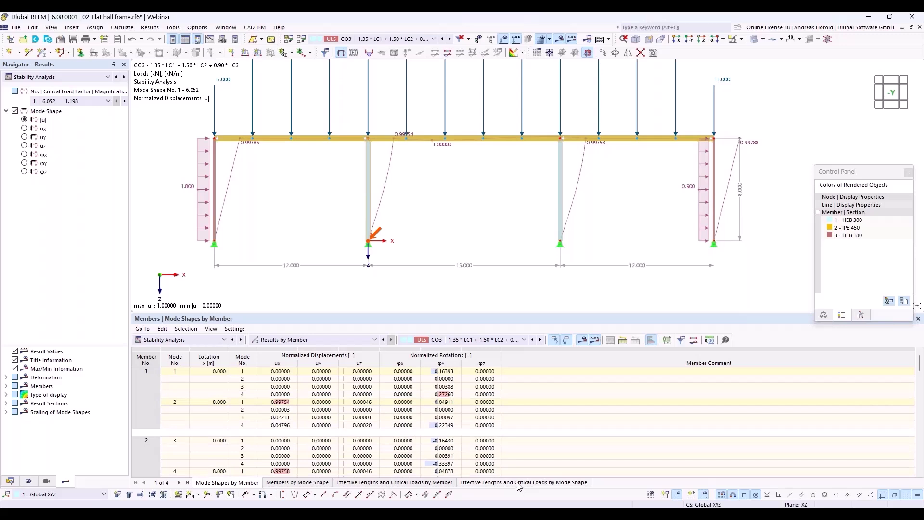
{"action": "left_click", "coordinate": [421, 484]}
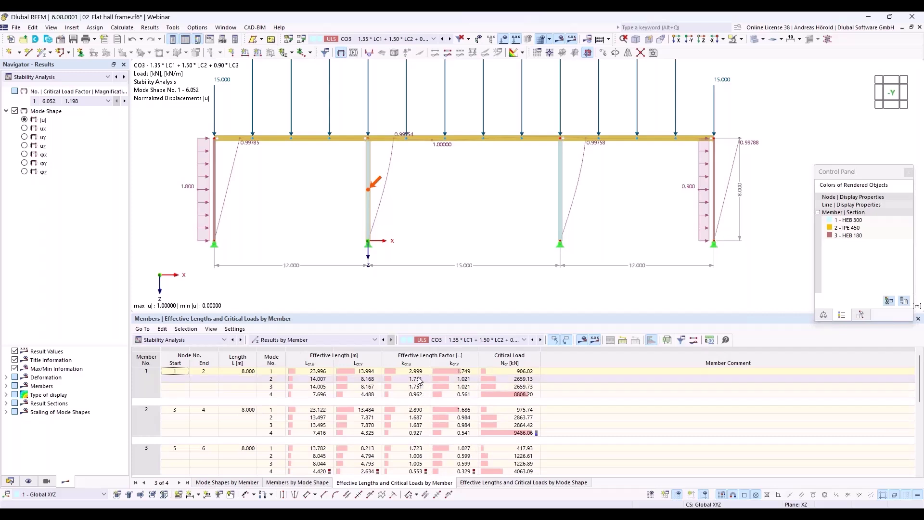
- Examine the mode 1 effective length factors k cr,u of columns 1 to 4, locating each column in the model
{"action": "left_click", "coordinate": [409, 371]}
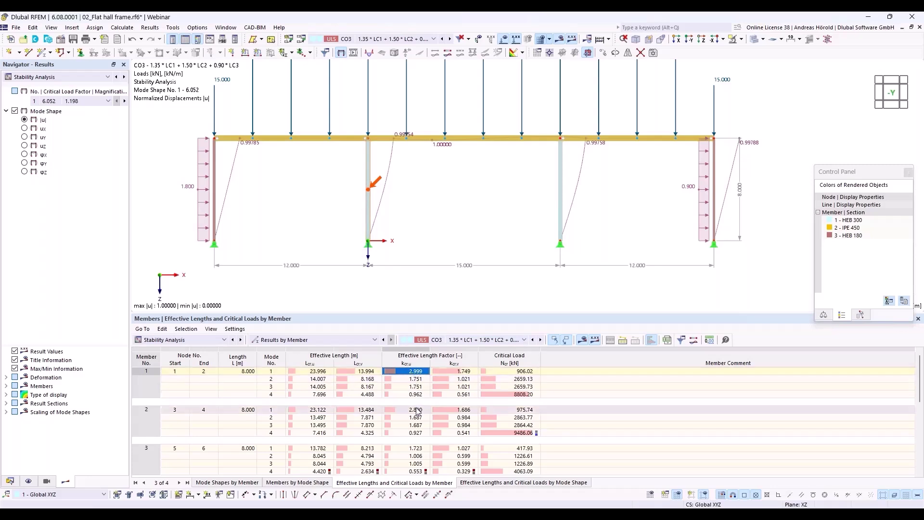
{"action": "left_click", "coordinate": [408, 410]}
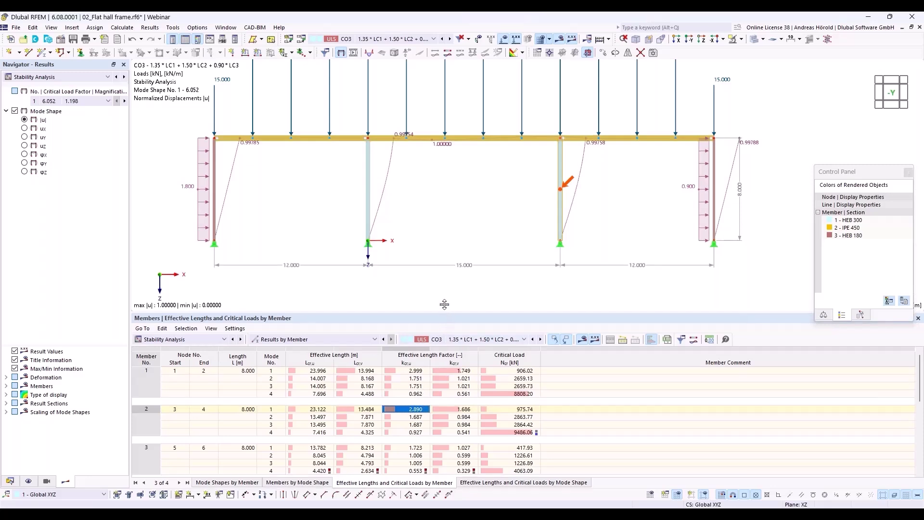
{"action": "left_click_drag", "start_coordinate": [444, 313], "coordinate": [442, 277]}
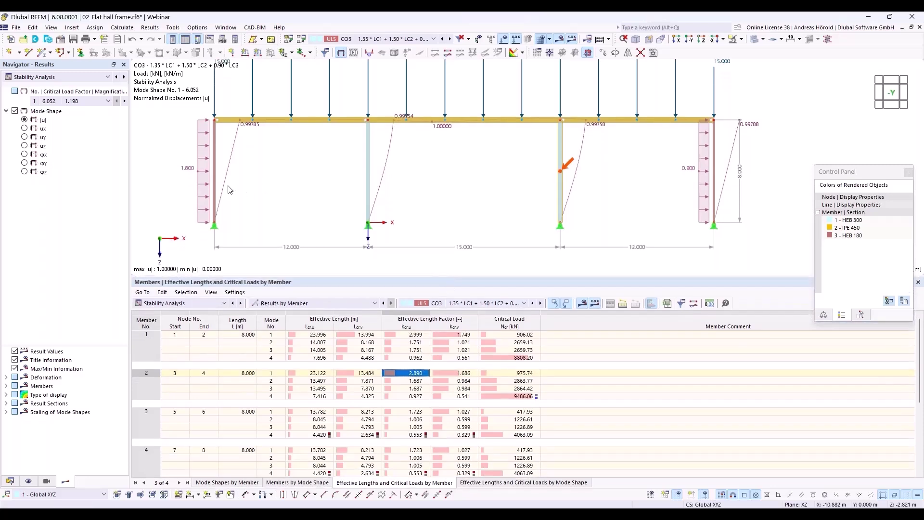
{"action": "left_click", "coordinate": [415, 412]}
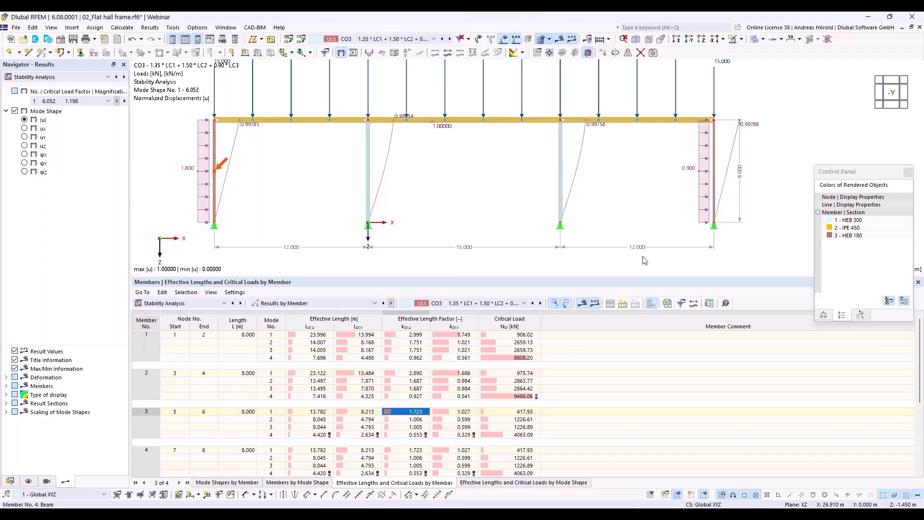
{"action": "left_click", "coordinate": [413, 451]}
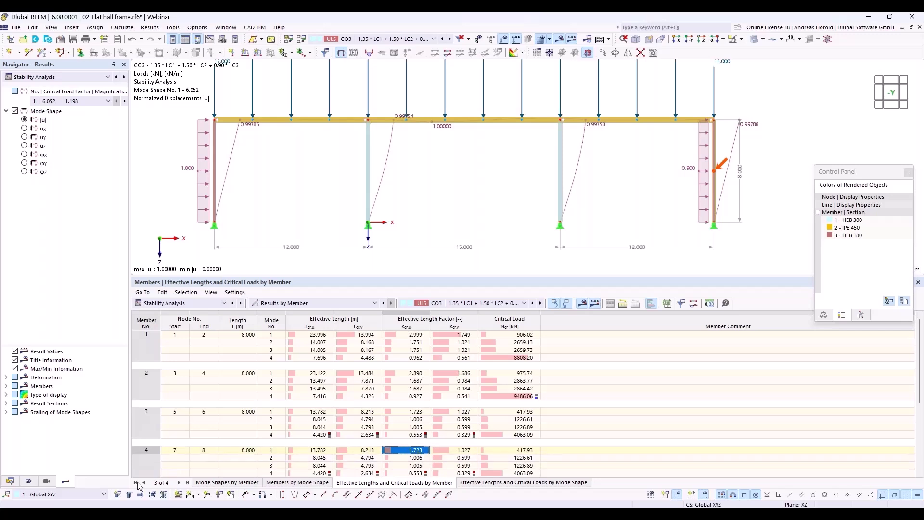
- Assign combination wizard 1 (SA2 - Second-order, Picard) with imperfection cases to DS1 and agree to deleting the existing results
{"action": "left_click", "coordinate": [10, 481]}
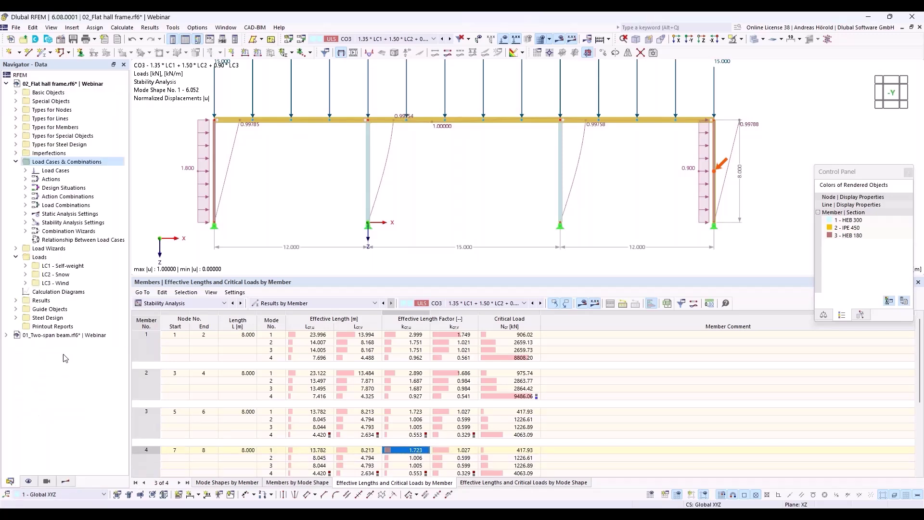
{"action": "left_click", "coordinate": [26, 187]}
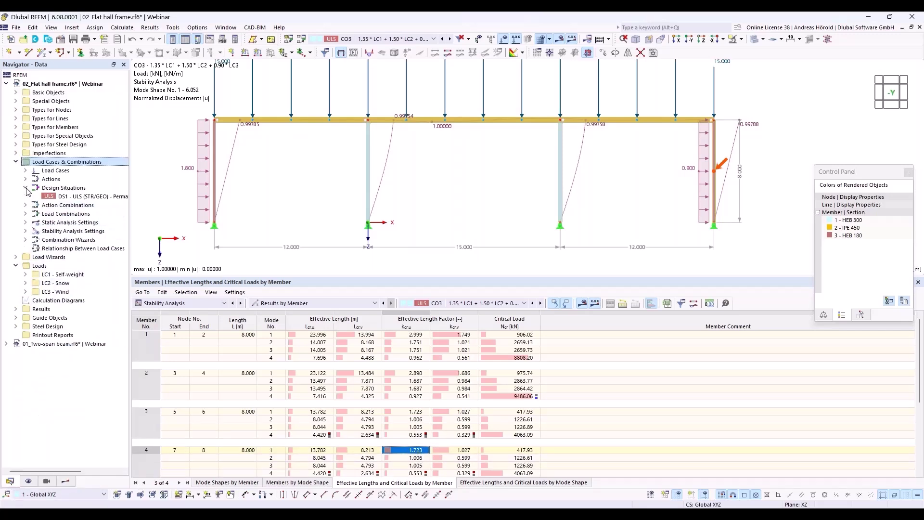
{"action": "double_click", "coordinate": [83, 197]}
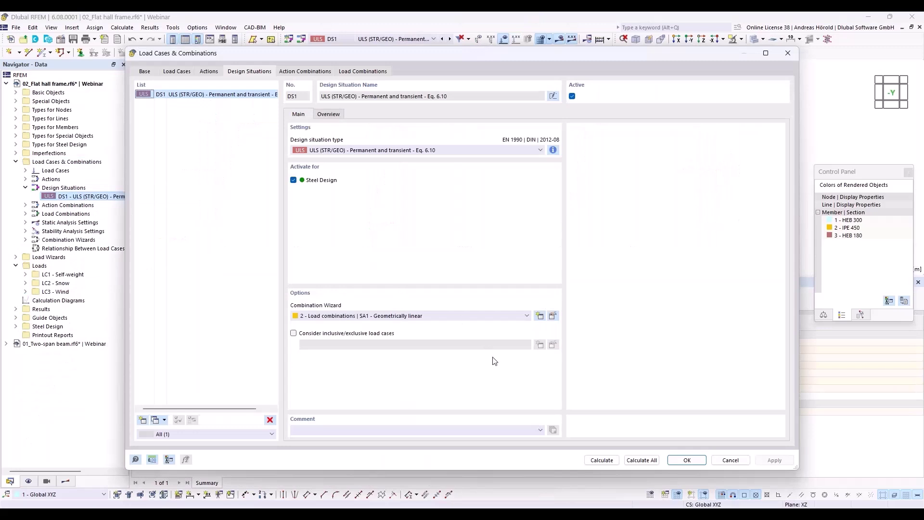
{"action": "left_click", "coordinate": [439, 317]}
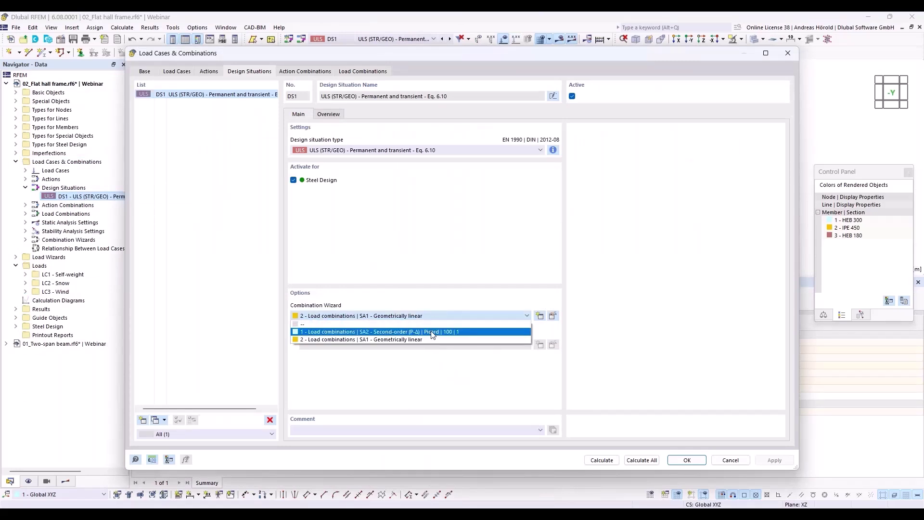
{"action": "left_click", "coordinate": [432, 332]}
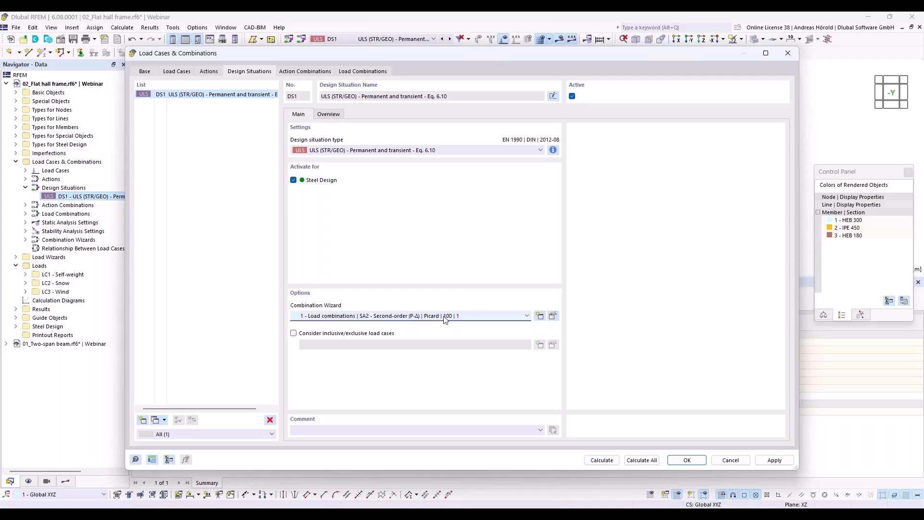
{"action": "left_click", "coordinate": [553, 318]}
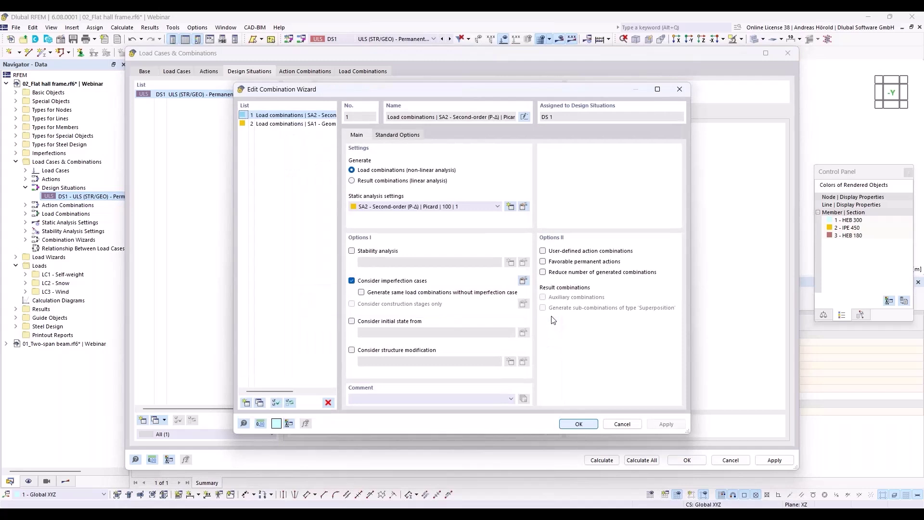
{"action": "left_click", "coordinate": [583, 424]}
{"action": "left_click", "coordinate": [688, 461]}
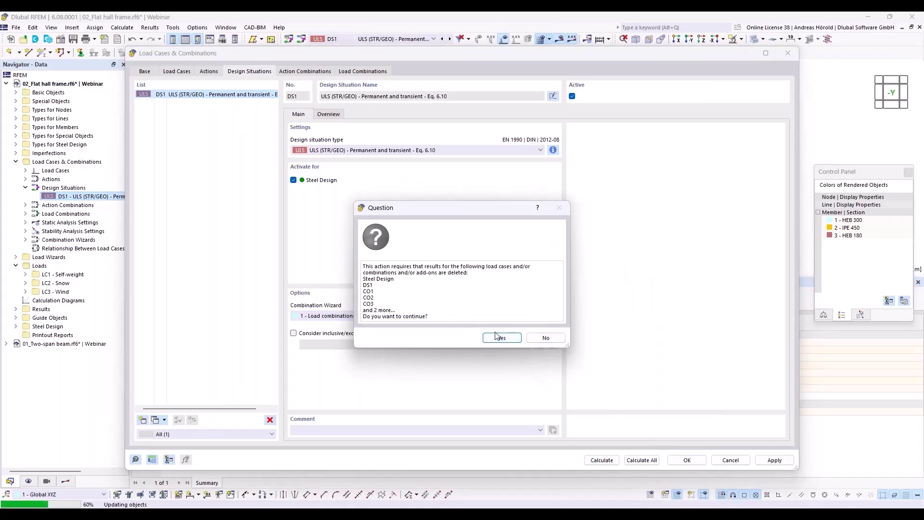
{"action": "left_click", "coordinate": [500, 338]}
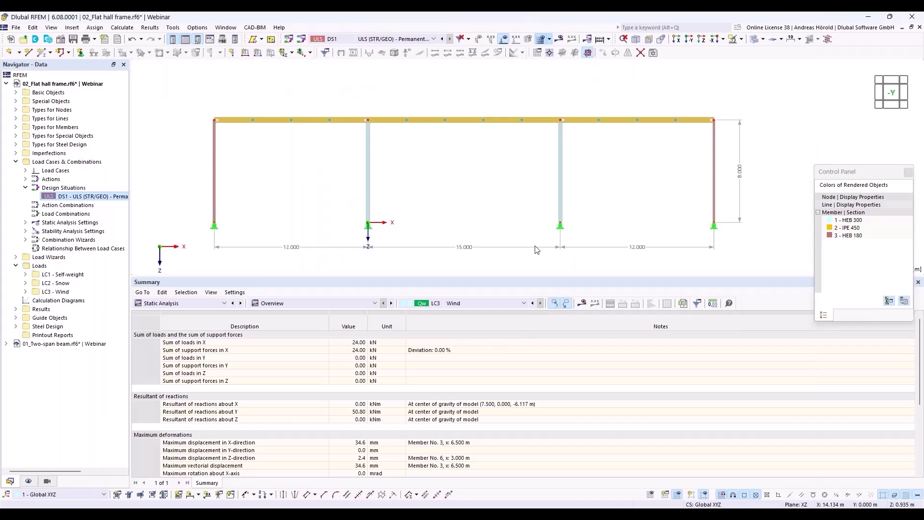
- Create new steel design effective lengths for the two inner HEB 300 columns with a factor k y/u of 3.00
{"action": "left_click_drag", "start_coordinate": [533, 279], "coordinate": [531, 410]}
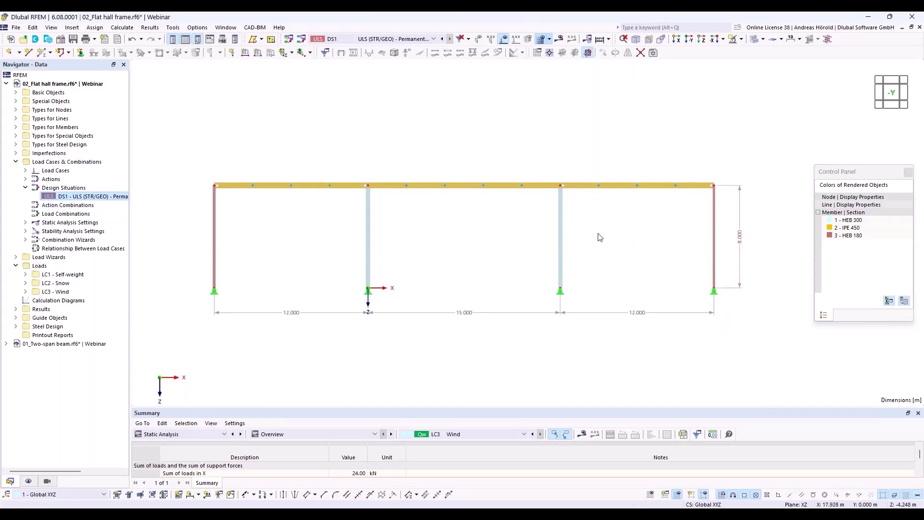
{"action": "right_click", "coordinate": [368, 242]}
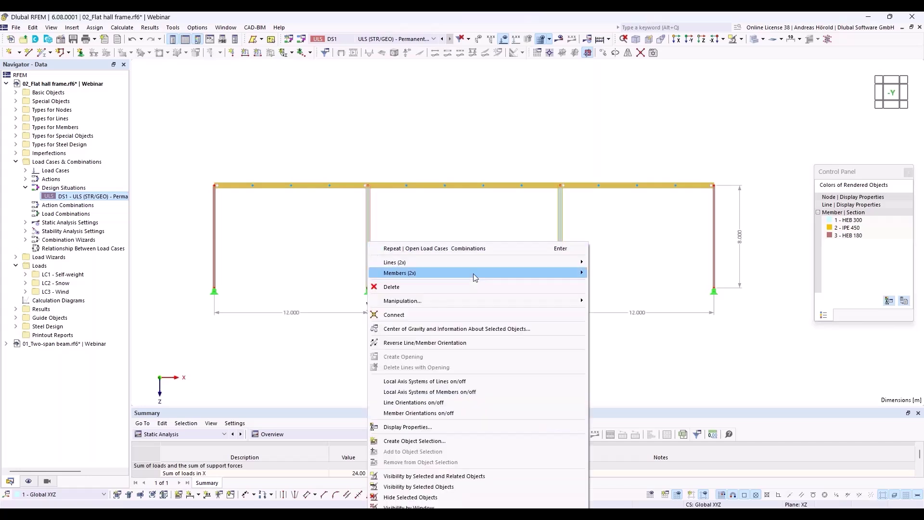
{"action": "mouse_move", "coordinate": [475, 273]}
{"action": "left_click", "coordinate": [616, 274]}
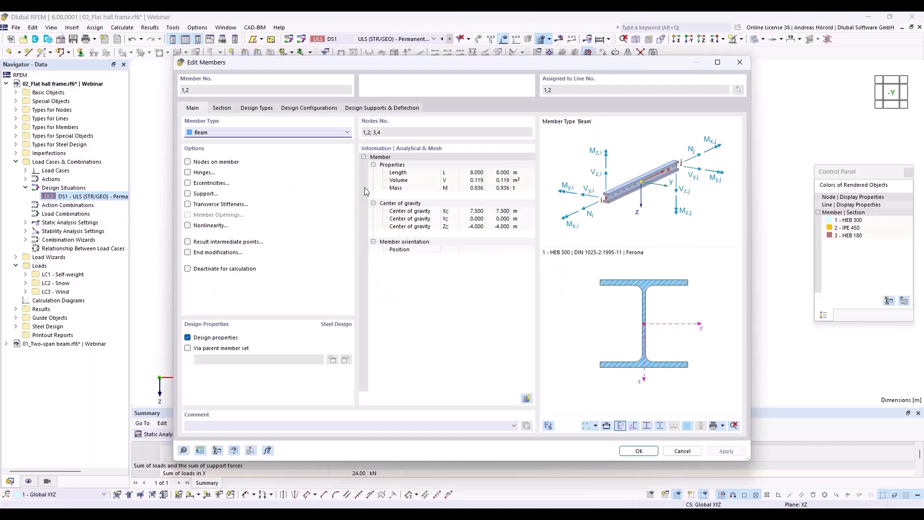
{"action": "left_click", "coordinate": [303, 109]}
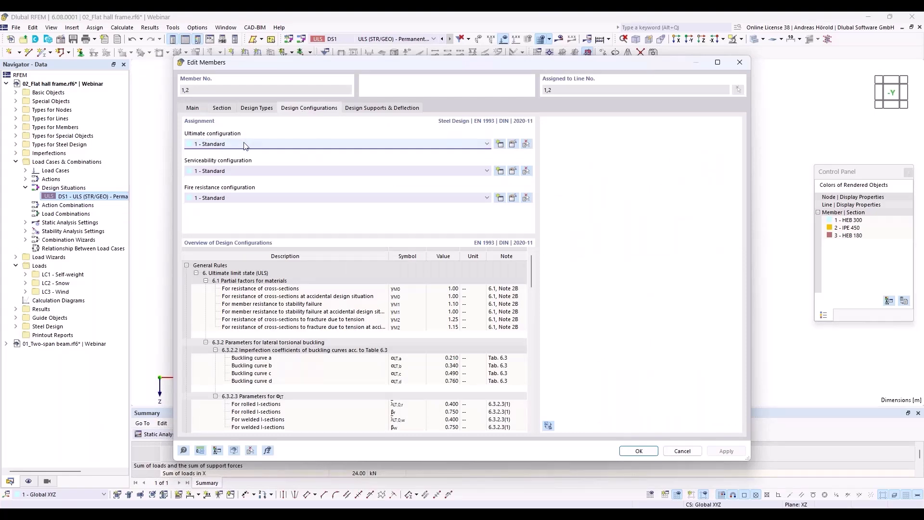
{"action": "left_click", "coordinate": [258, 109]}
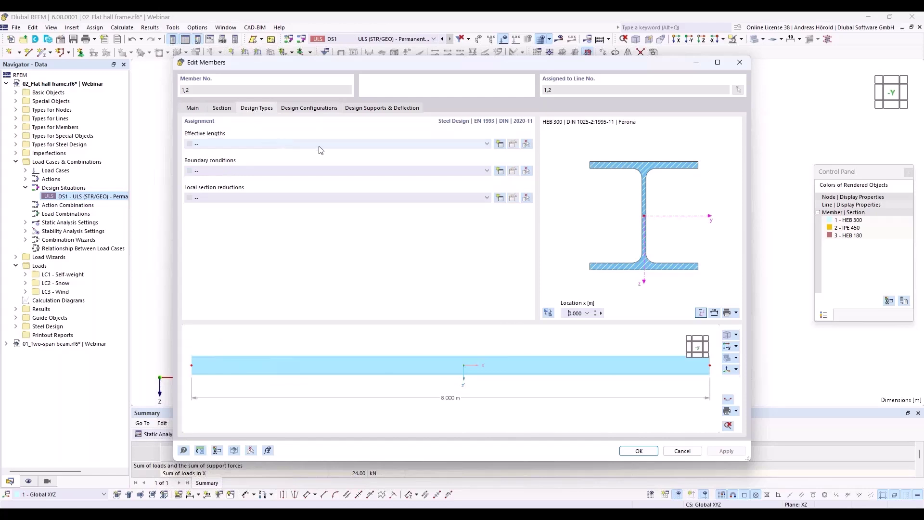
{"action": "left_click", "coordinate": [502, 144]}
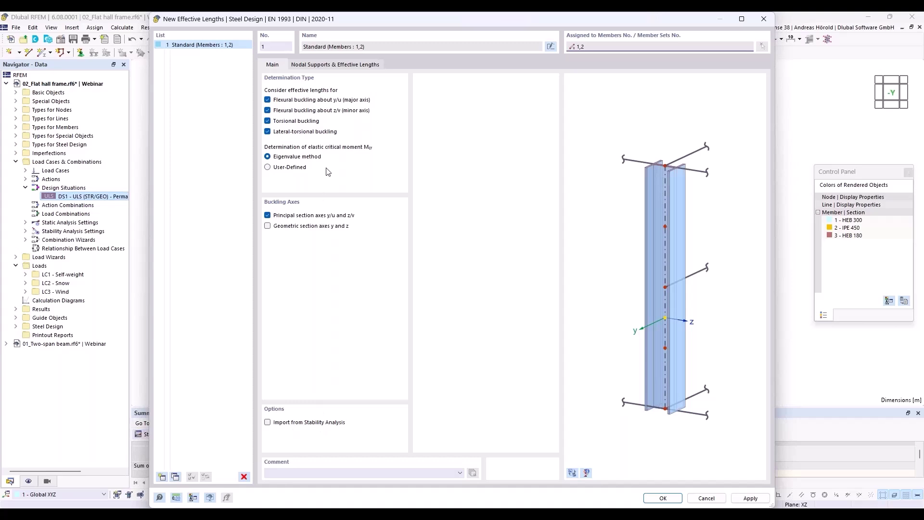
{"action": "left_click", "coordinate": [331, 67]}
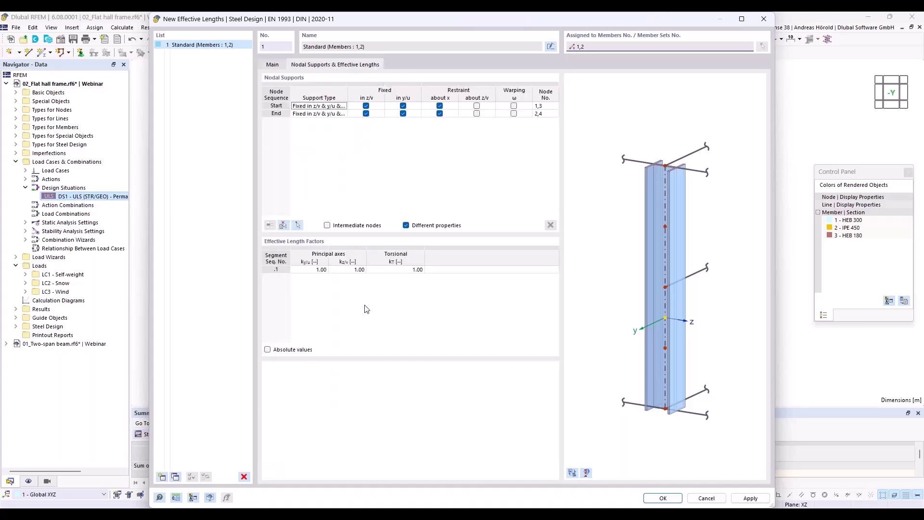
{"action": "left_click", "coordinate": [317, 270]}
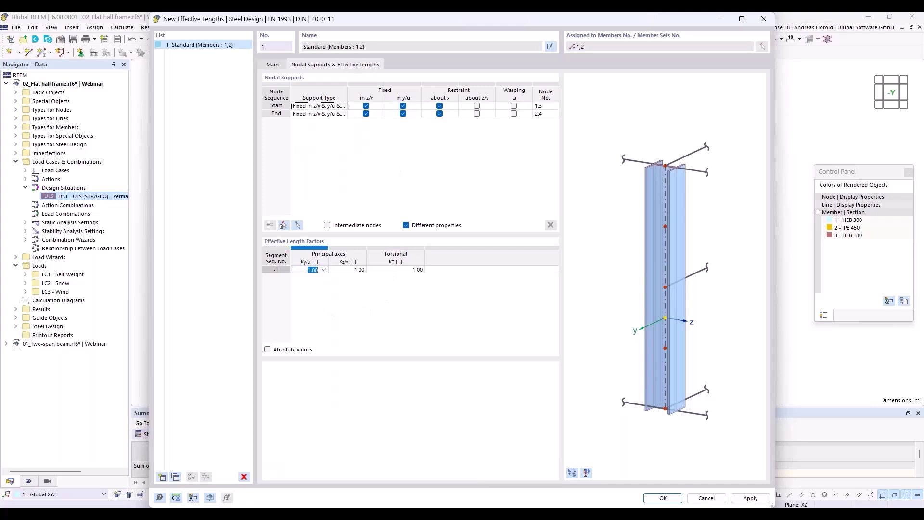
{"action": "type", "text": "3"}
{"action": "left_click", "coordinate": [663, 499]}
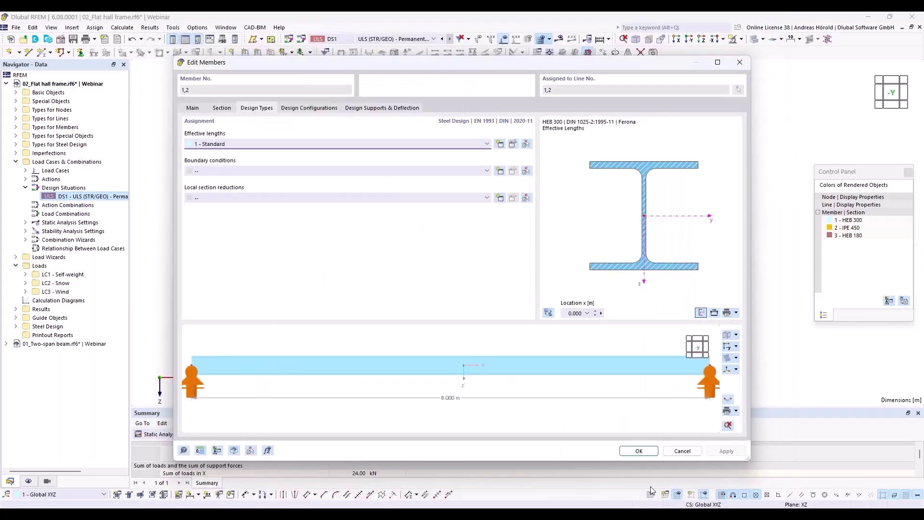
{"action": "left_click", "coordinate": [638, 451]}
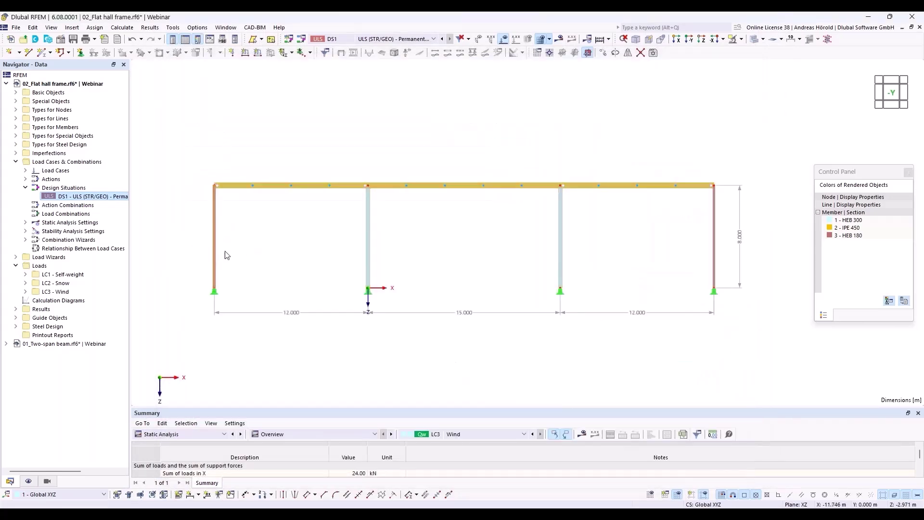
- Create new steel design effective lengths for the two outer HEB 180 columns with a factor k y/u of 1.72
{"action": "right_click", "coordinate": [714, 242]}
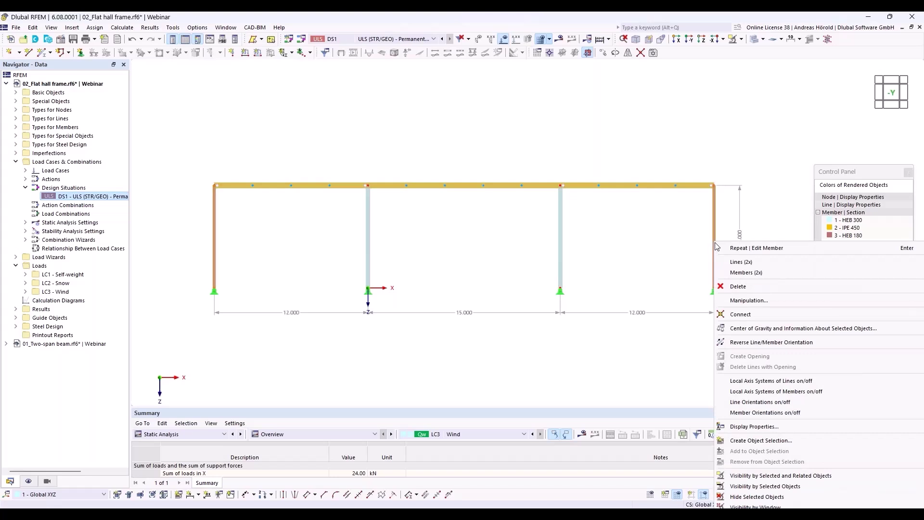
{"action": "mouse_move", "coordinate": [737, 273]}
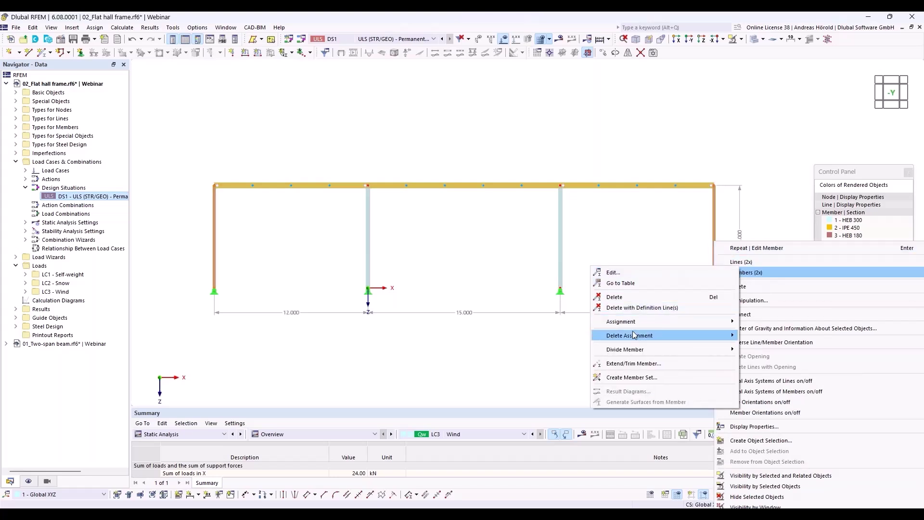
{"action": "mouse_move", "coordinate": [634, 340]}
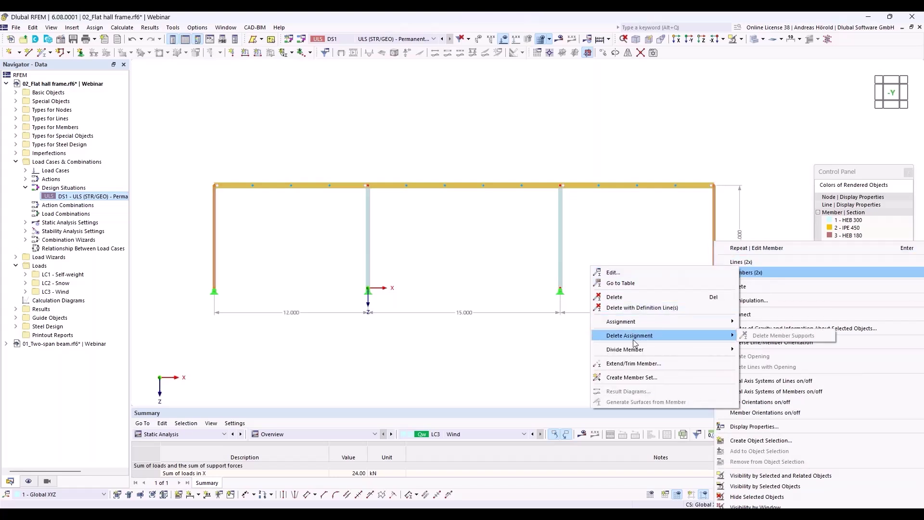
{"action": "left_click", "coordinate": [661, 272]}
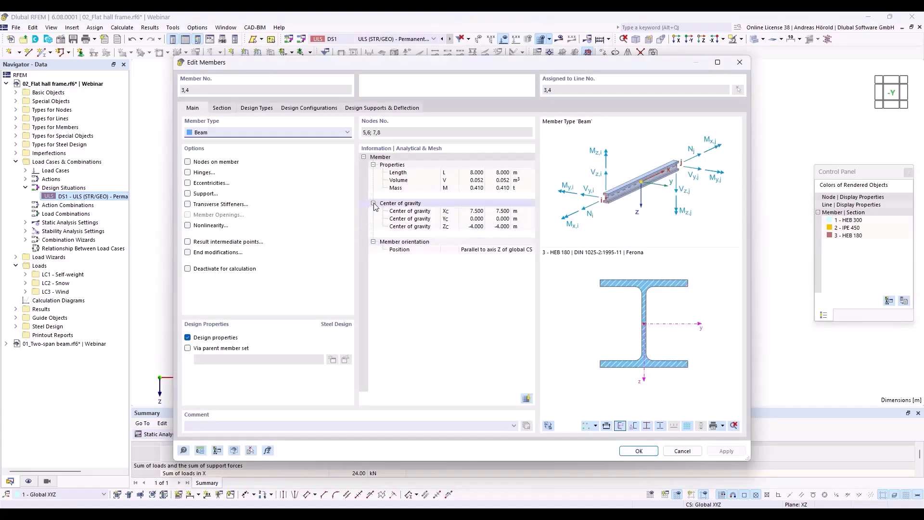
{"action": "left_click", "coordinate": [256, 109]}
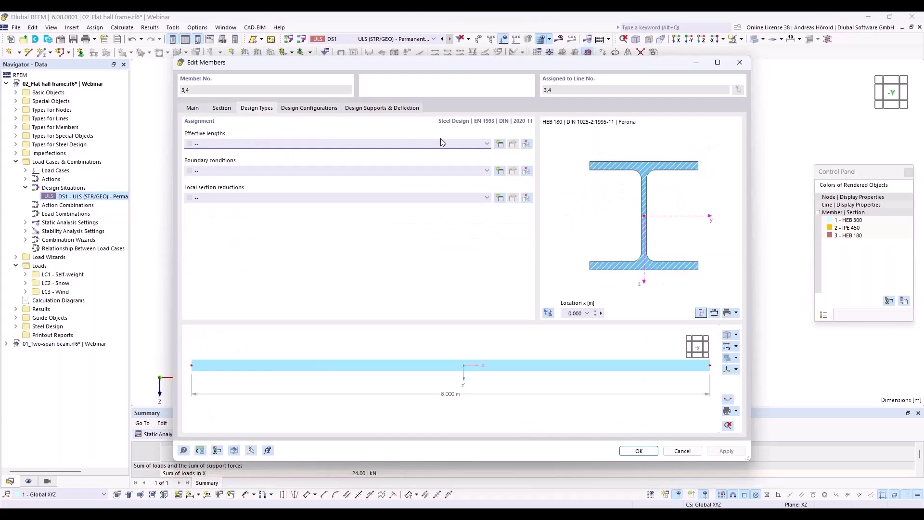
{"action": "left_click", "coordinate": [499, 143]}
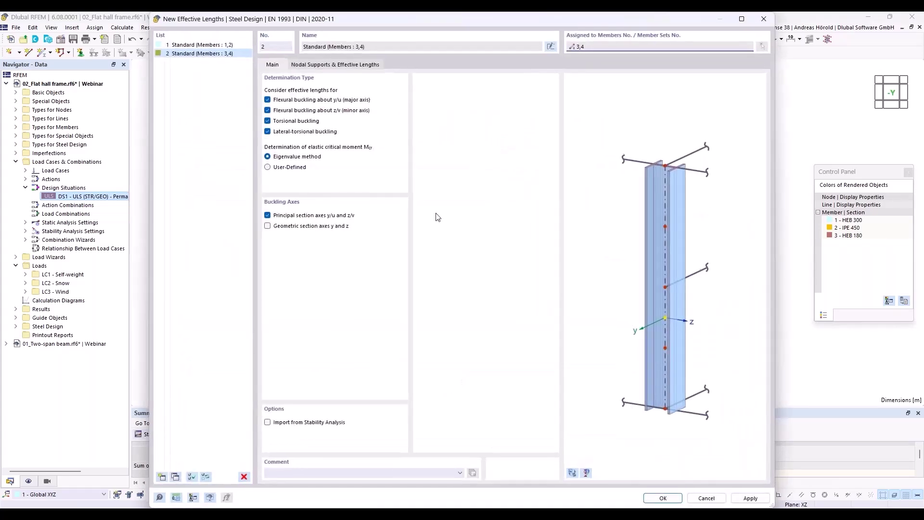
{"action": "left_click", "coordinate": [325, 68]}
{"action": "left_click", "coordinate": [313, 269]}
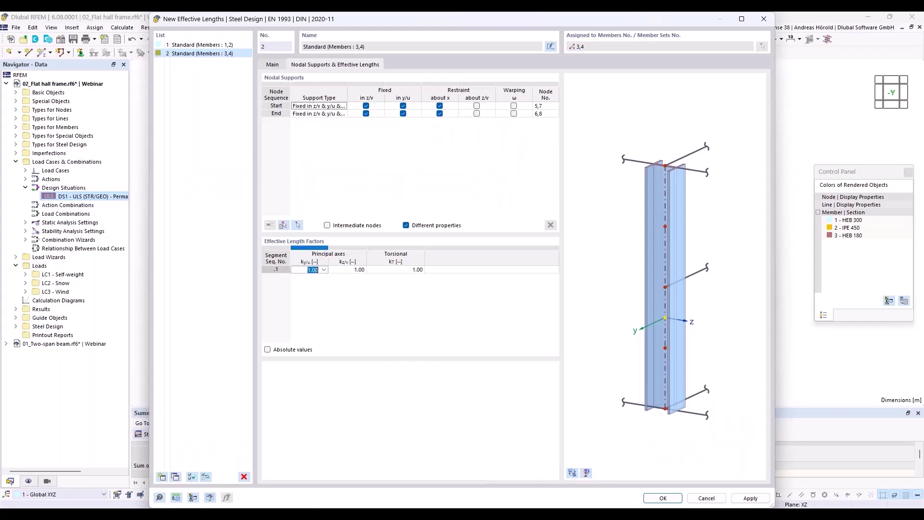
{"action": "type", "text": "1"}
{"action": "left_click", "coordinate": [658, 499]}
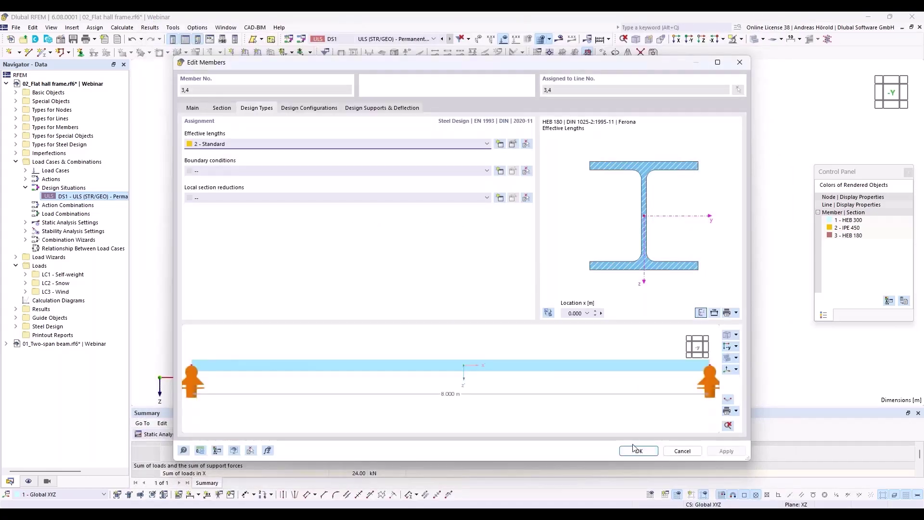
{"action": "left_click", "coordinate": [637, 450]}
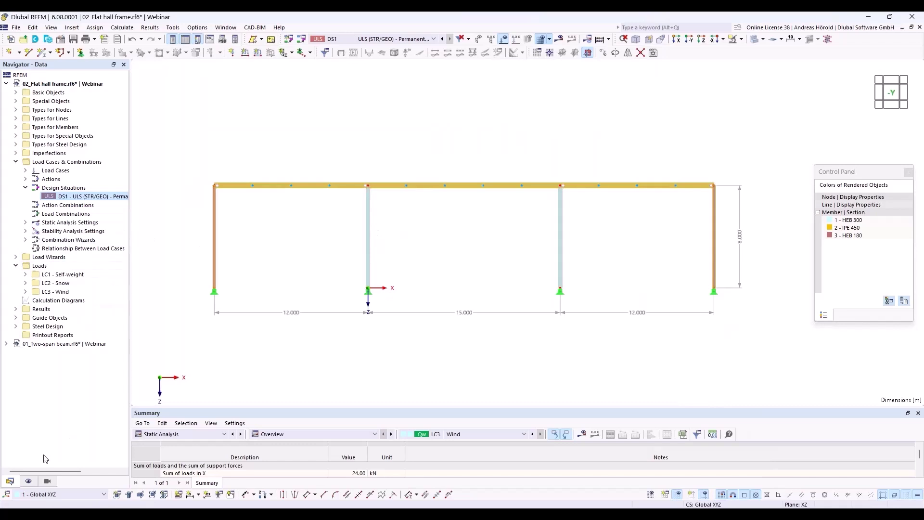
- Turn on the display of member effective lengths for steel design in the model
{"action": "left_click", "coordinate": [29, 481]}
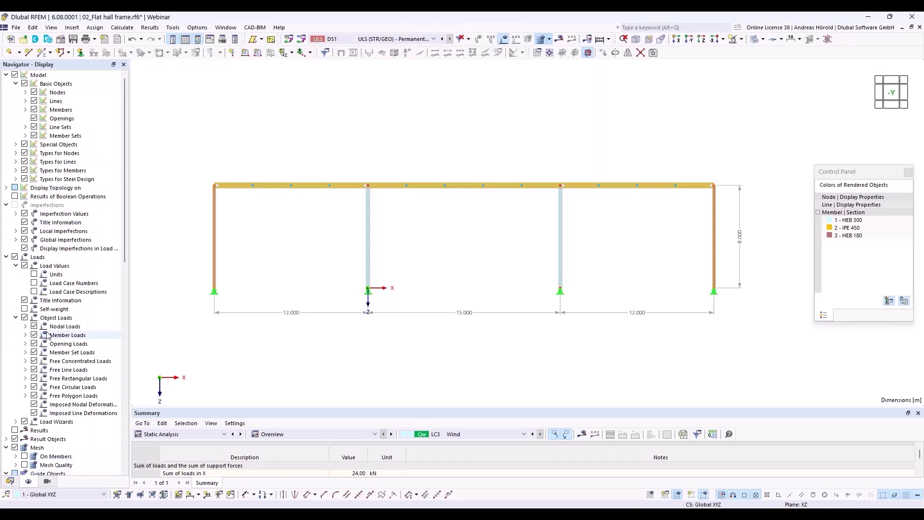
{"action": "left_click", "coordinate": [16, 179]}
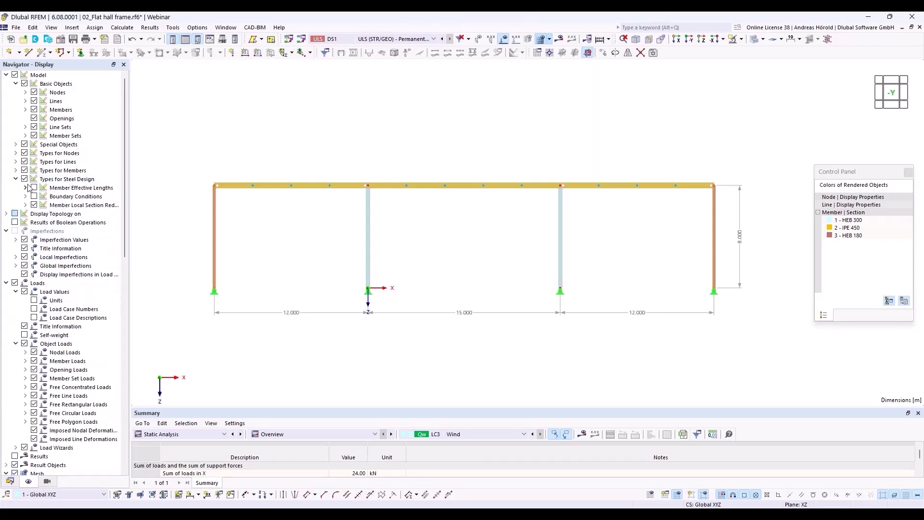
{"action": "left_click", "coordinate": [34, 188]}
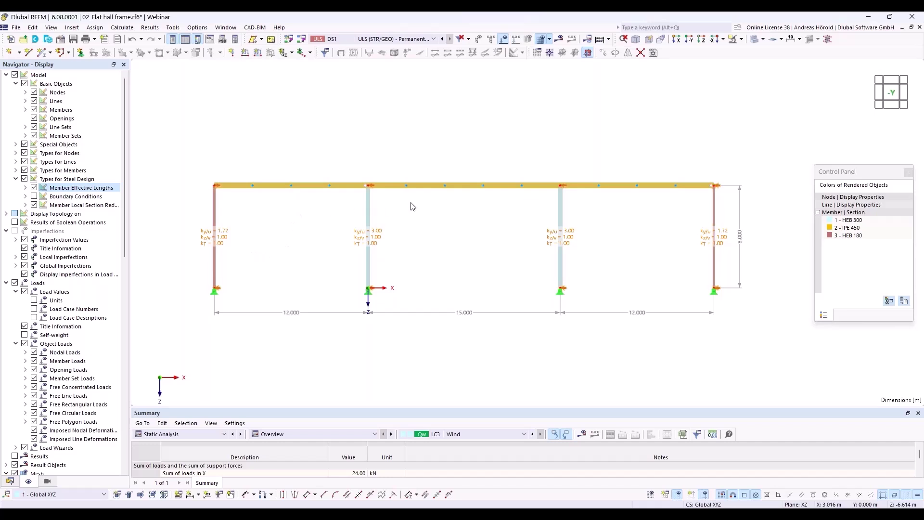
- Create new effective lengths for the middle 15 m IPE 450 beam and bring in its intermediate nodes by picking the beam in the model
{"action": "right_click", "coordinate": [431, 189]}
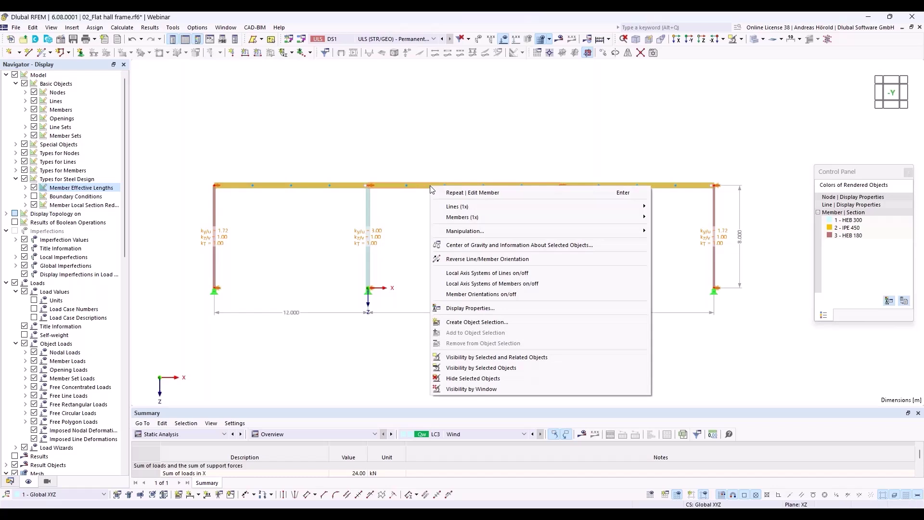
{"action": "mouse_move", "coordinate": [501, 207]}
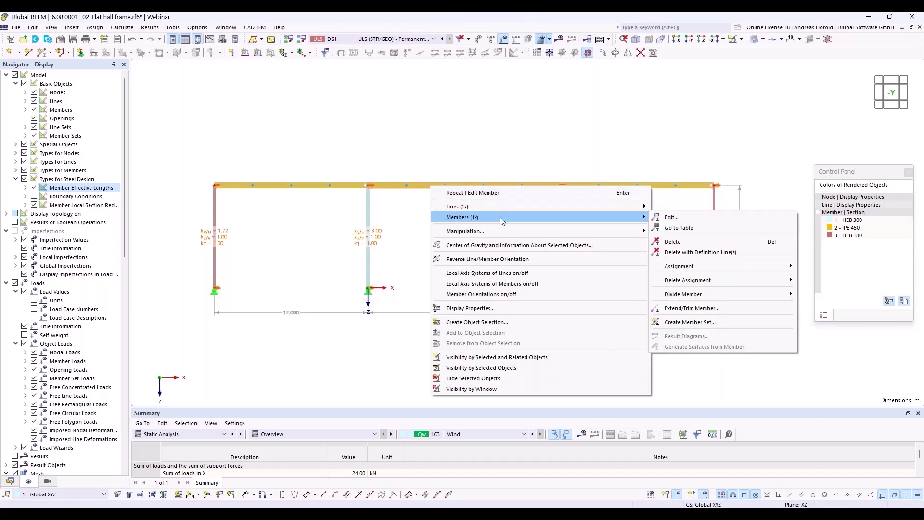
{"action": "left_click", "coordinate": [672, 219]}
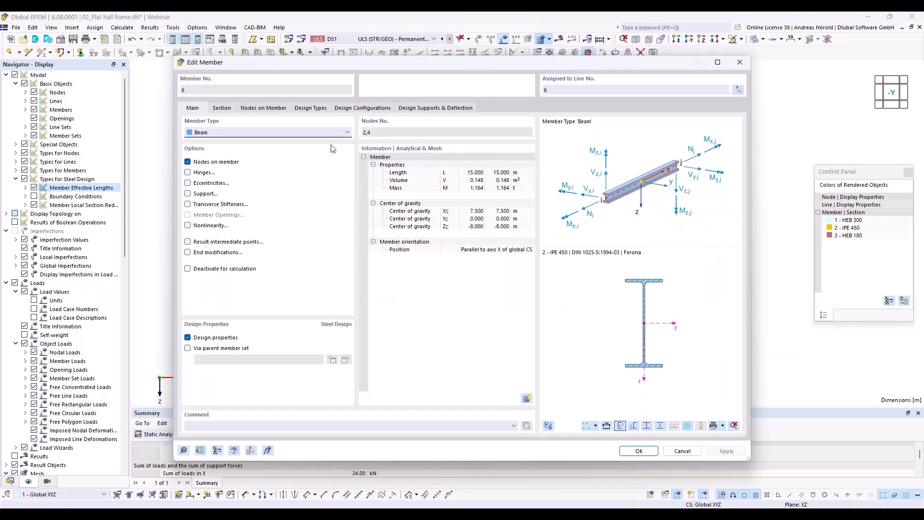
{"action": "left_click", "coordinate": [303, 108]}
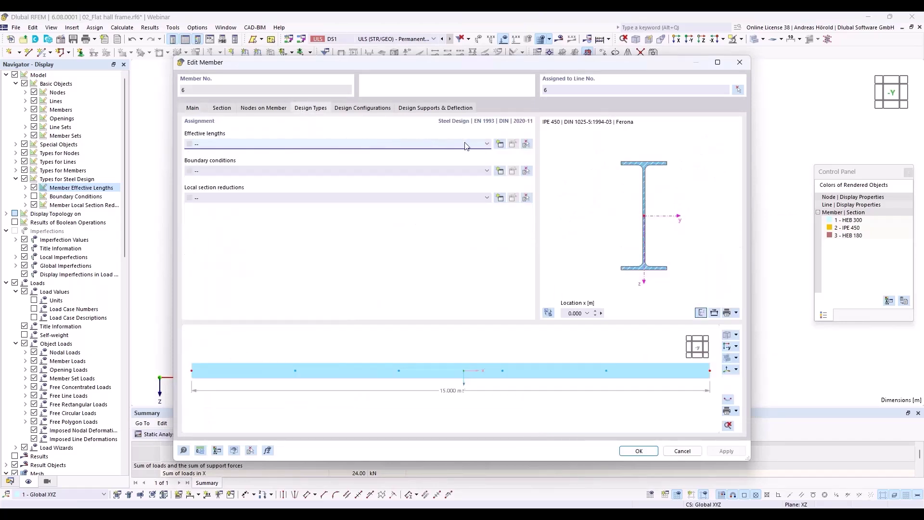
{"action": "left_click", "coordinate": [500, 144]}
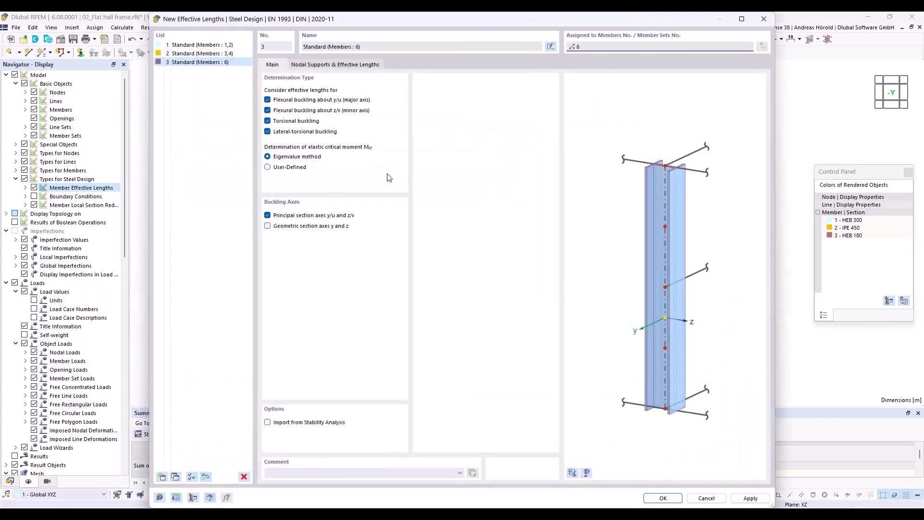
{"action": "left_click", "coordinate": [317, 66]}
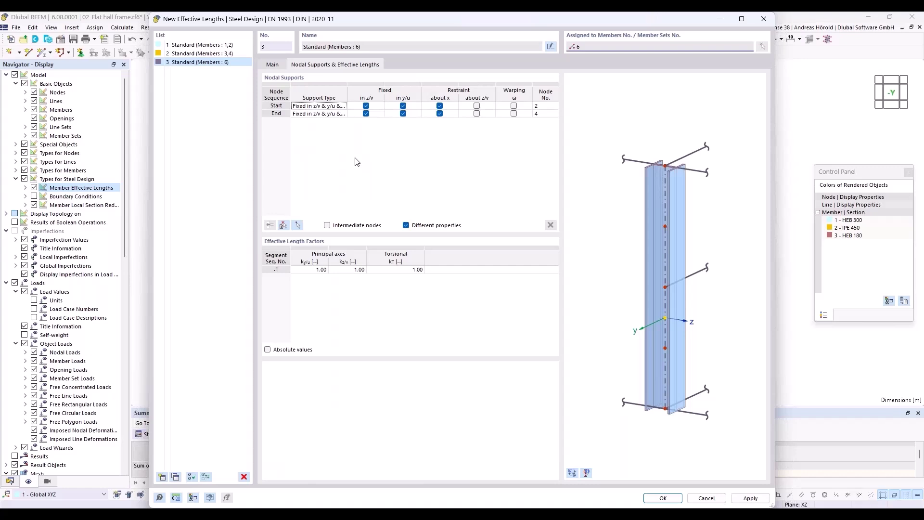
{"action": "left_click", "coordinate": [283, 225]}
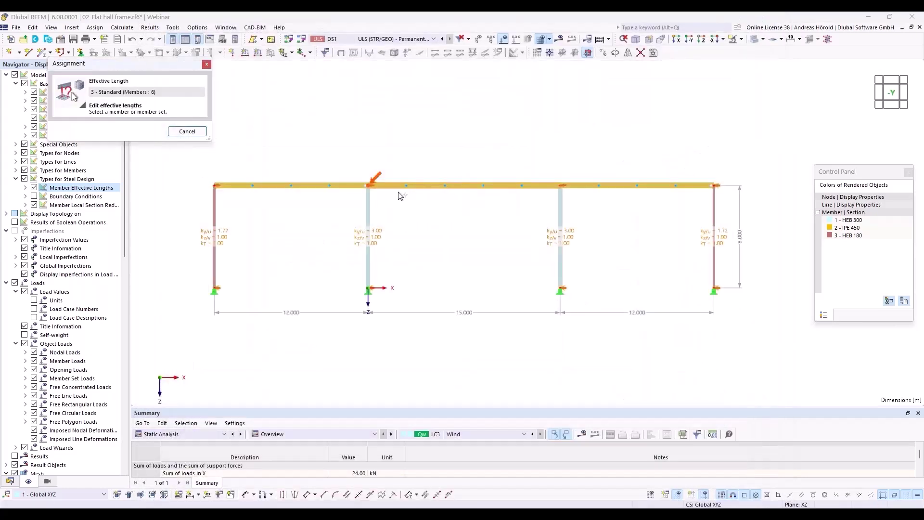
{"action": "left_click", "coordinate": [464, 185]}
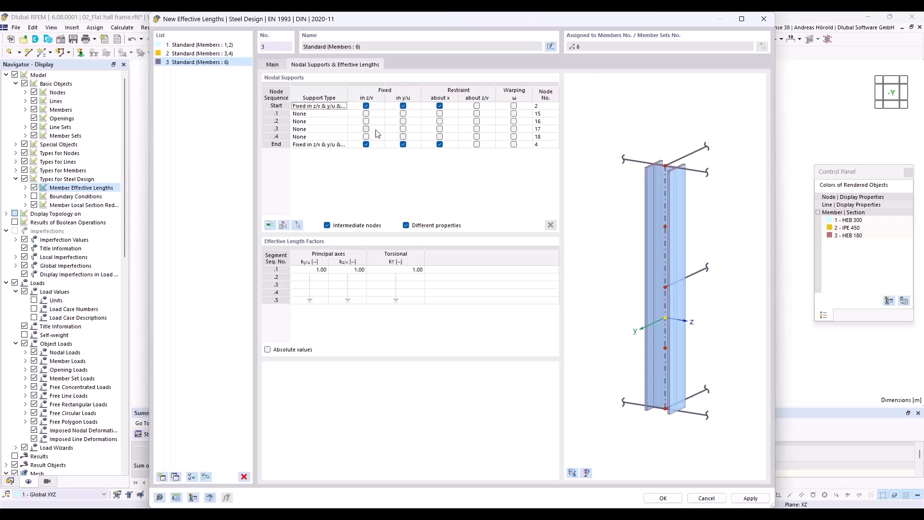
- Fix the four intermediate nodes 15 to 18 of the middle beam in y/u
{"action": "left_click", "coordinate": [404, 114]}
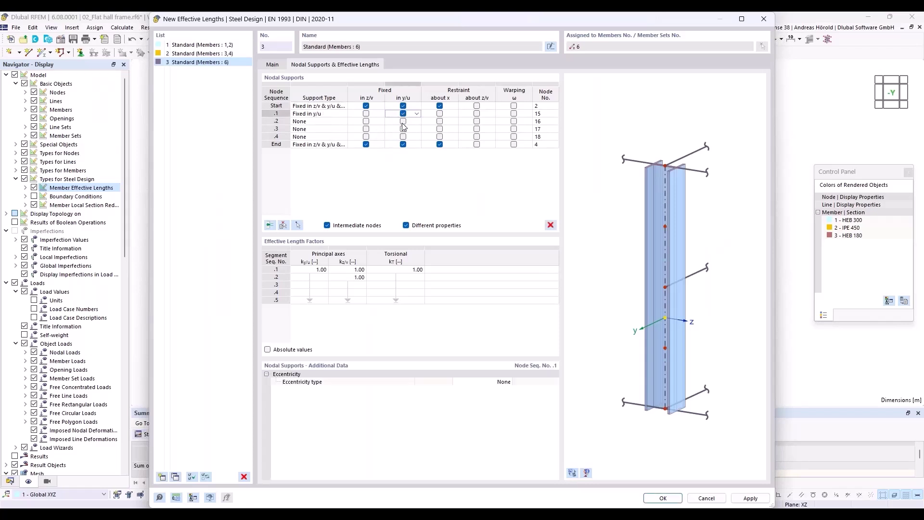
{"action": "left_click", "coordinate": [403, 121]}
{"action": "left_click", "coordinate": [404, 129]}
{"action": "left_click", "coordinate": [404, 137]}
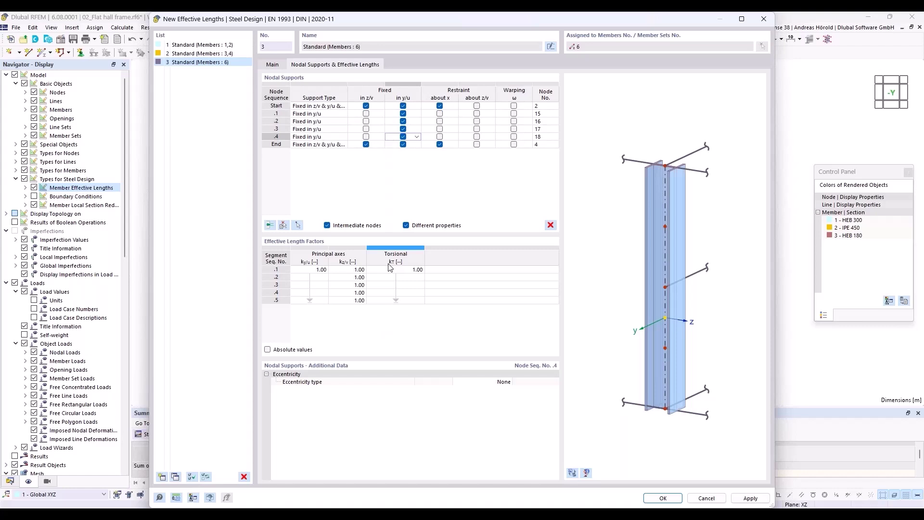
- Set the eccentricity of the middle beam's four intermediate nodal supports to the upper flange and apply the effective lengths to the beam
{"action": "left_click", "coordinate": [417, 114]}
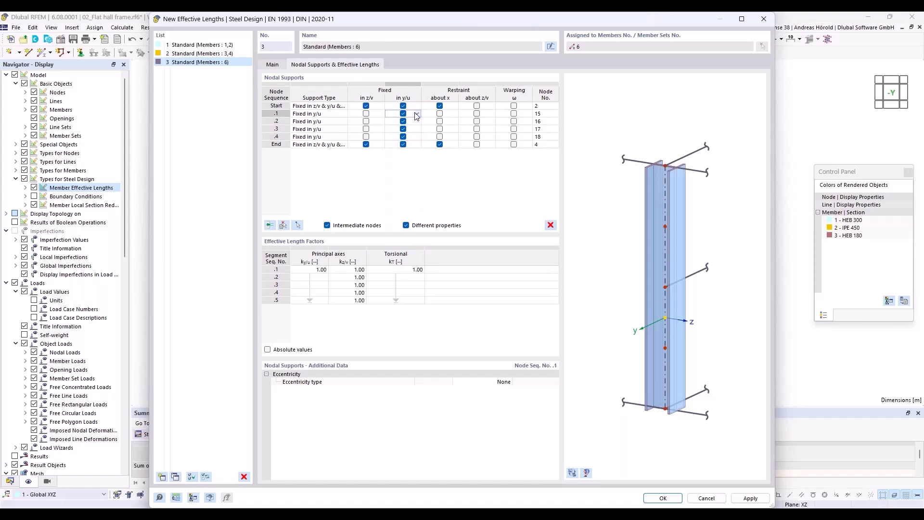
{"action": "left_click", "coordinate": [417, 137], "text": "shift"}
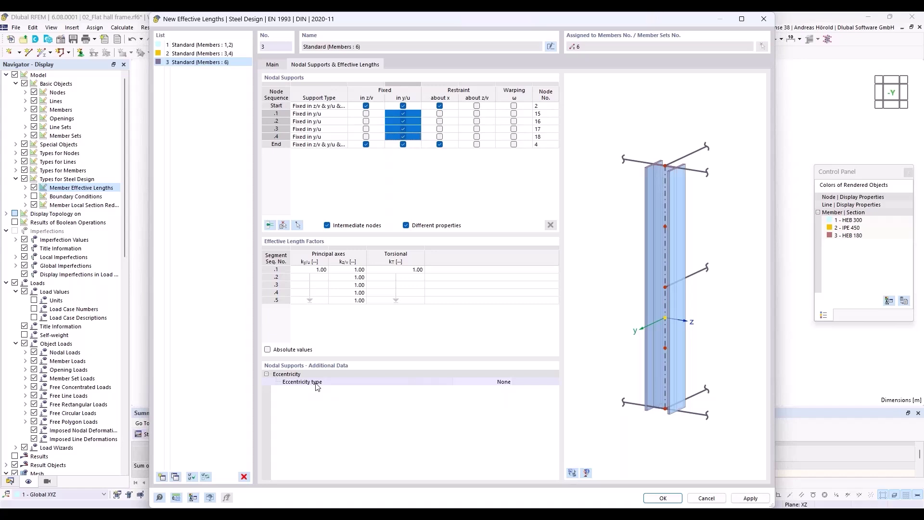
{"action": "left_click", "coordinate": [498, 384]}
{"action": "left_click", "coordinate": [509, 381]}
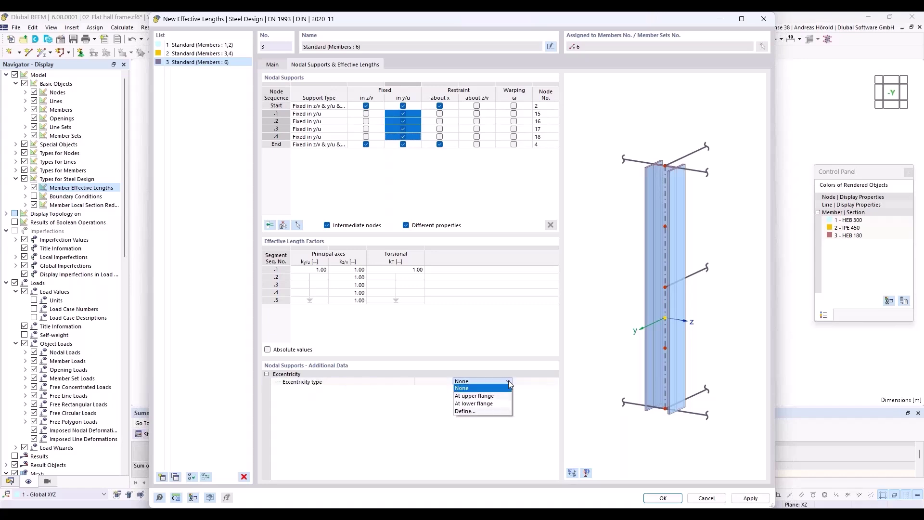
{"action": "left_click", "coordinate": [502, 396]}
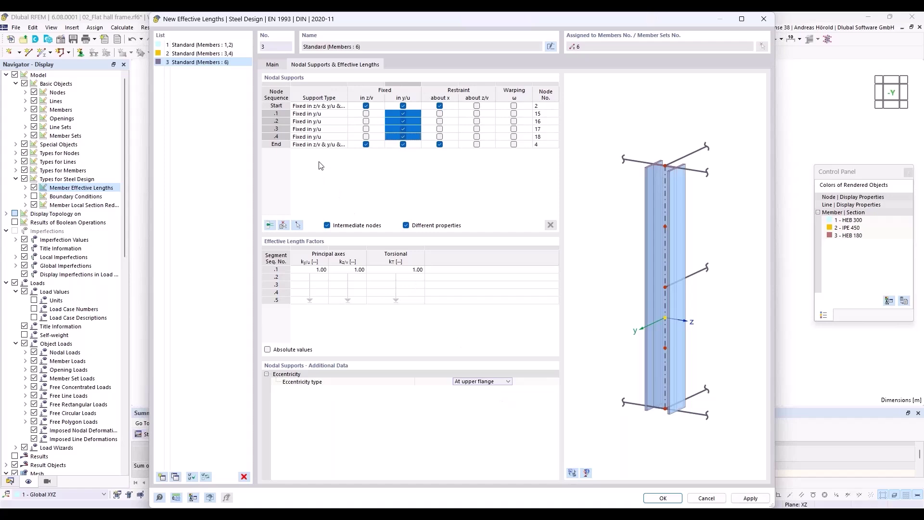
{"action": "left_click", "coordinate": [663, 499]}
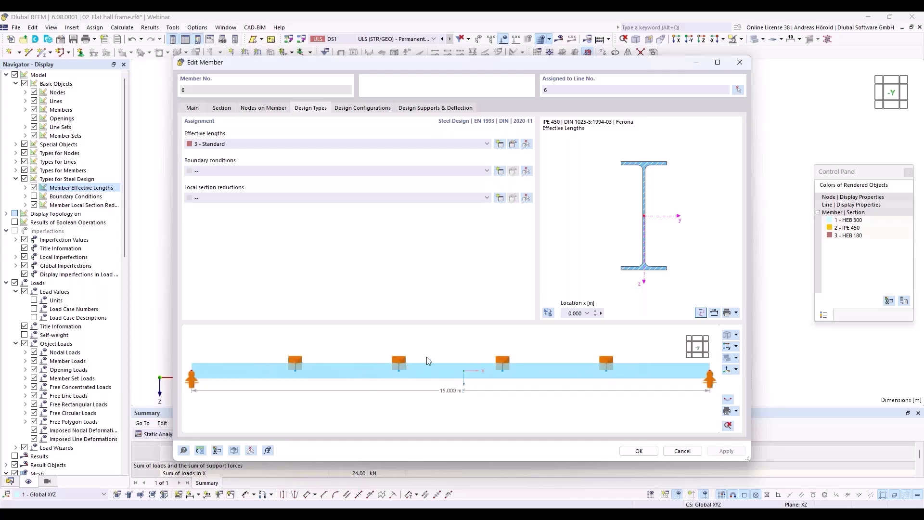
{"action": "mouse_move", "coordinate": [463, 346]}
{"action": "middle_mouse_down", "text": "ctrl"}
{"action": "mouse_move", "coordinate": [400, 384]}
{"action": "mouse_move", "coordinate": [451, 347]}
{"action": "middle_mouse_up", "text": "ctrl"}
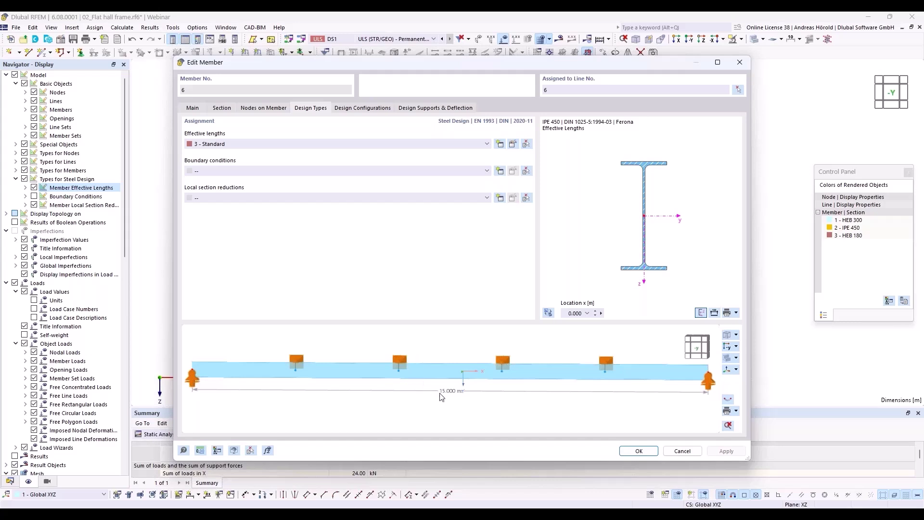
{"action": "left_click", "coordinate": [639, 451]}
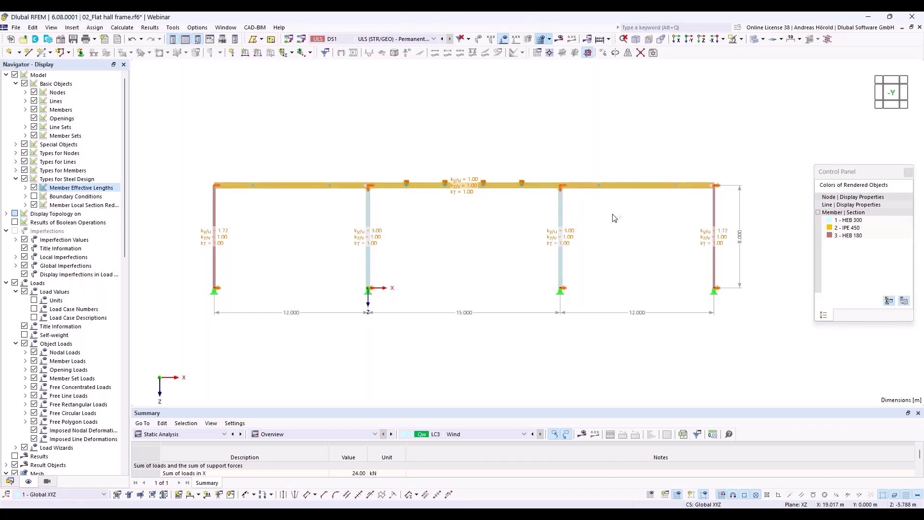
- Assign the existing effective lengths 3 - Standard to the two outer 12 m IPE 450 beams
{"action": "right_click", "coordinate": [629, 184]}
{"action": "mouse_move", "coordinate": [683, 219]}
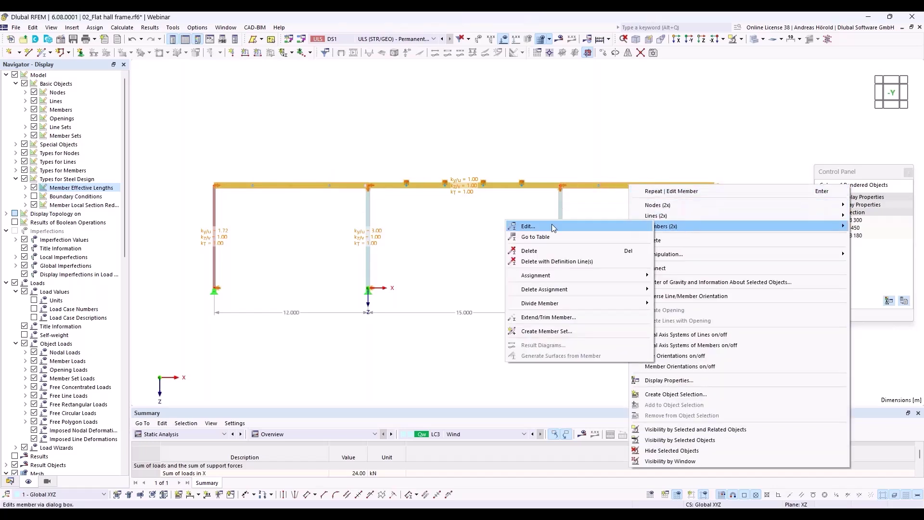
{"action": "left_click", "coordinate": [554, 227]}
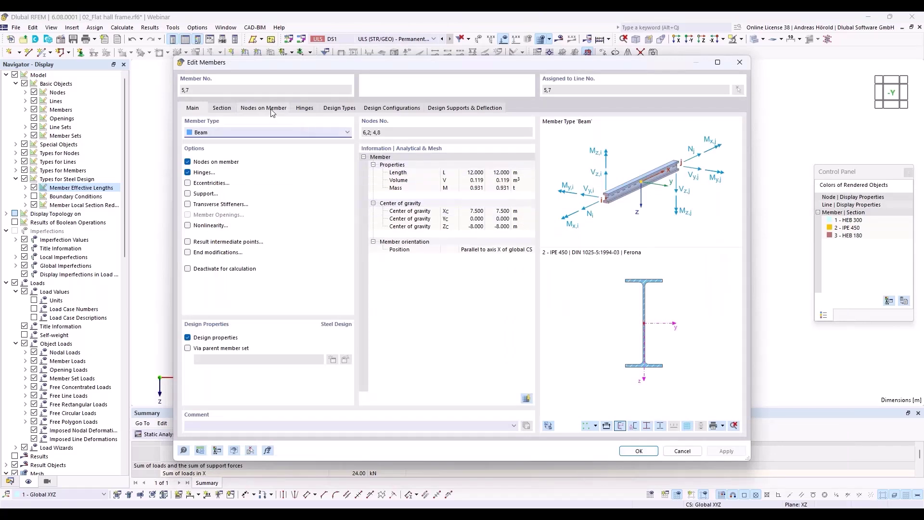
{"action": "left_click", "coordinate": [335, 111]}
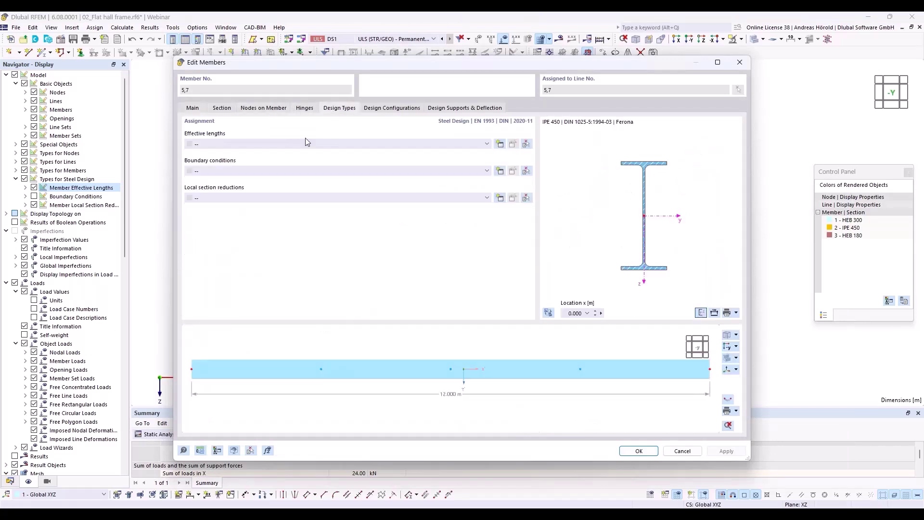
{"action": "left_click", "coordinate": [307, 144]}
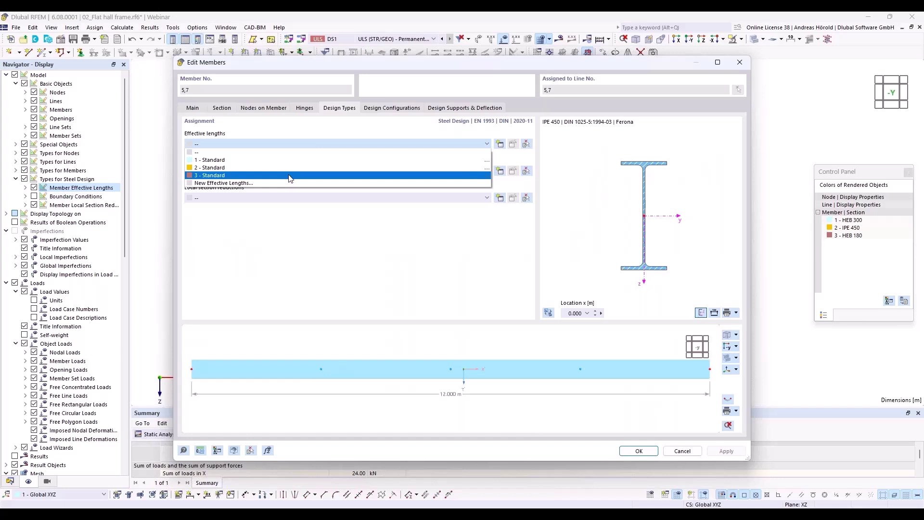
{"action": "left_click", "coordinate": [291, 176]}
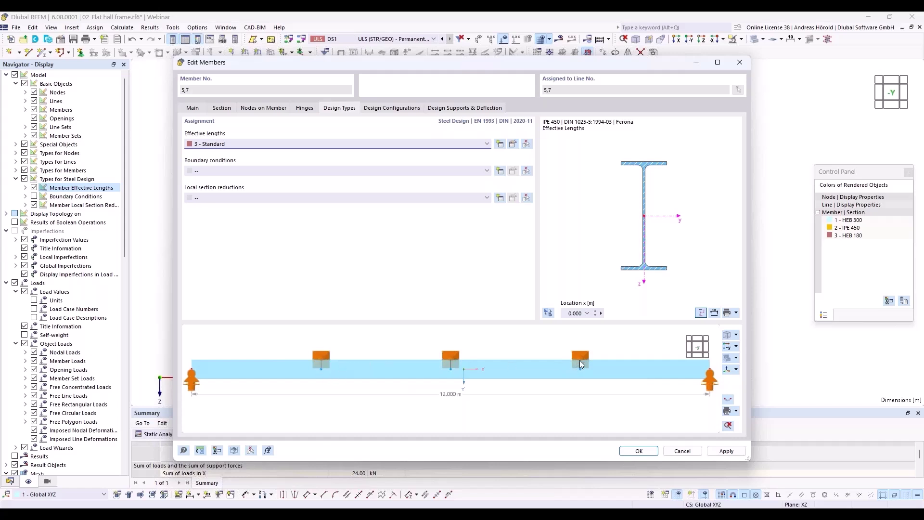
{"action": "left_click", "coordinate": [639, 451]}
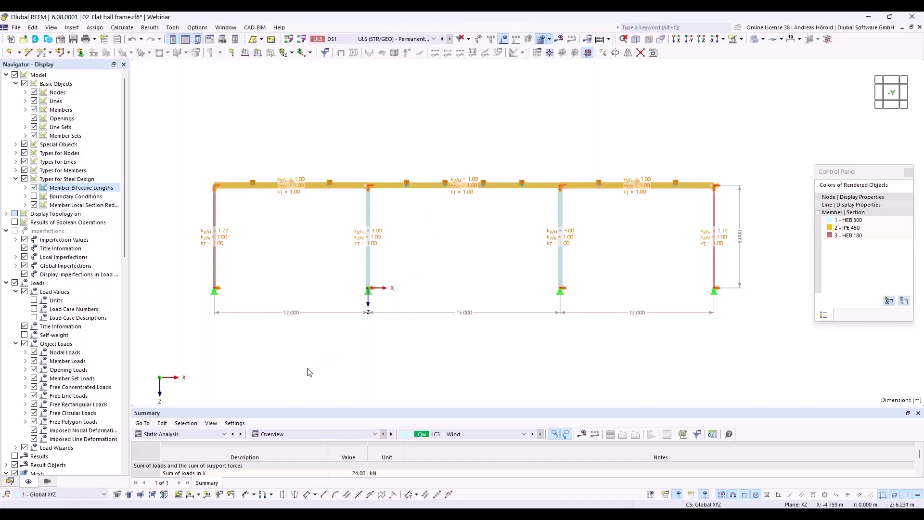
- Switch the results table to Steel Design and display the steel design results of the frame
{"action": "left_click", "coordinate": [204, 434]}
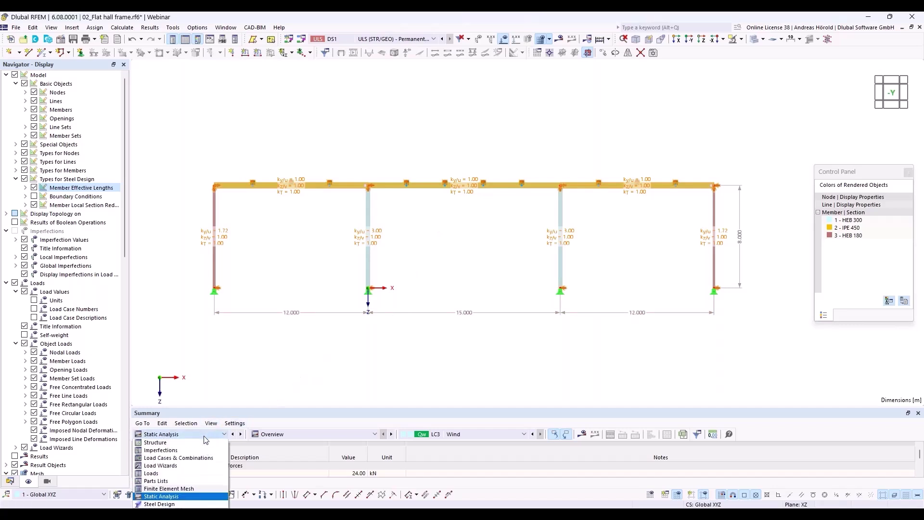
{"action": "left_click", "coordinate": [161, 504]}
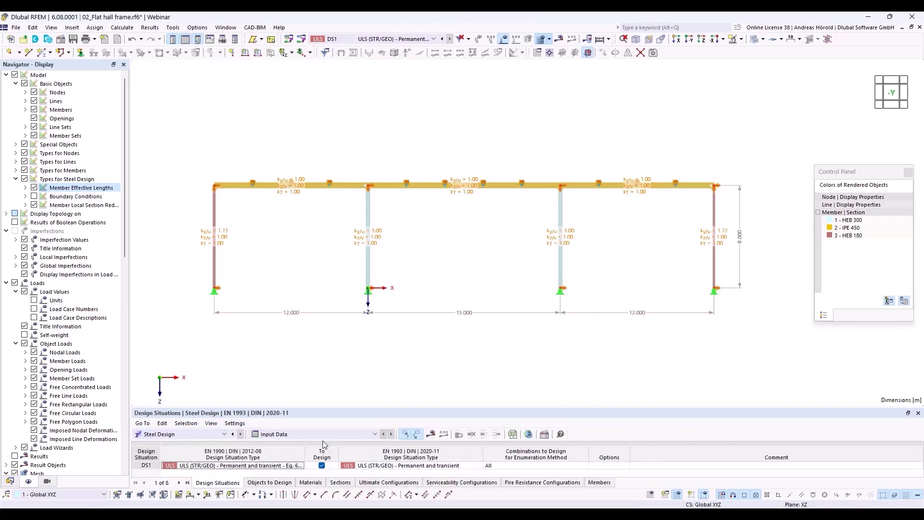
{"action": "left_click", "coordinate": [431, 435]}
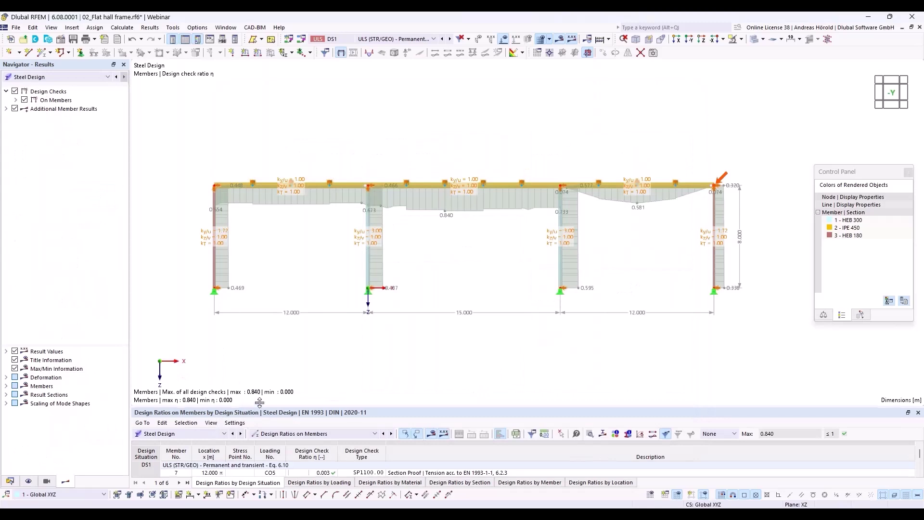
- Enlarge the design ratio table and examine the details and formulas of member 6's bending and buckling check ST3100
{"action": "left_click_drag", "start_coordinate": [252, 409], "coordinate": [272, 310]}
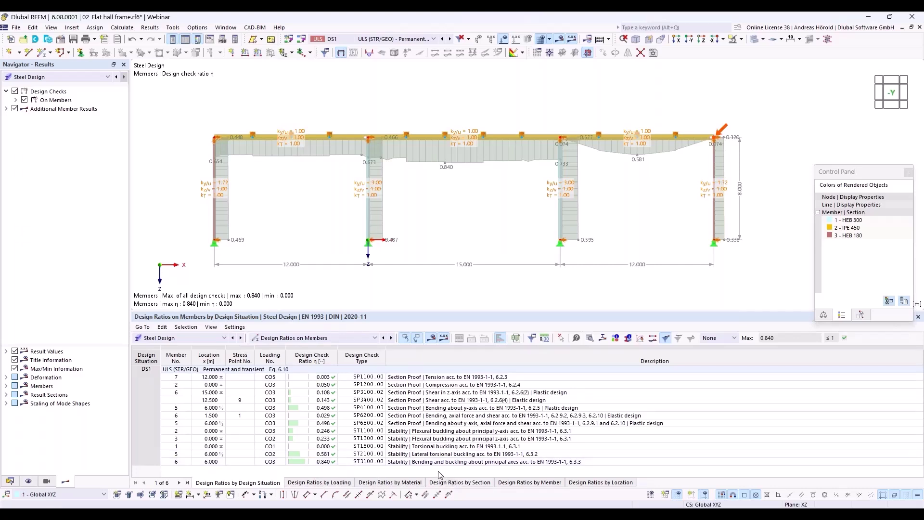
{"action": "left_click", "coordinate": [512, 463]}
{"action": "double_click", "coordinate": [511, 463]}
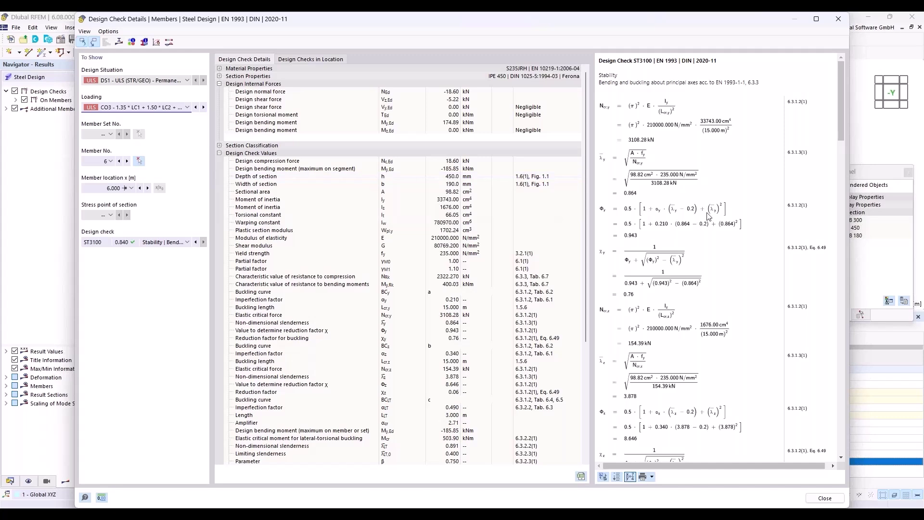
{"action": "left_click_drag", "start_coordinate": [842, 116], "coordinate": [857, 301]}
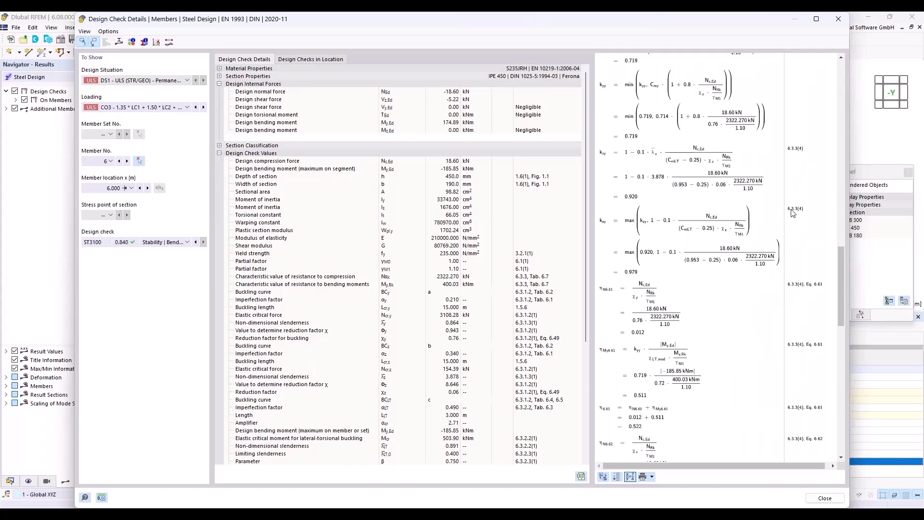
{"action": "left_click_drag", "start_coordinate": [841, 247], "coordinate": [878, 224]}
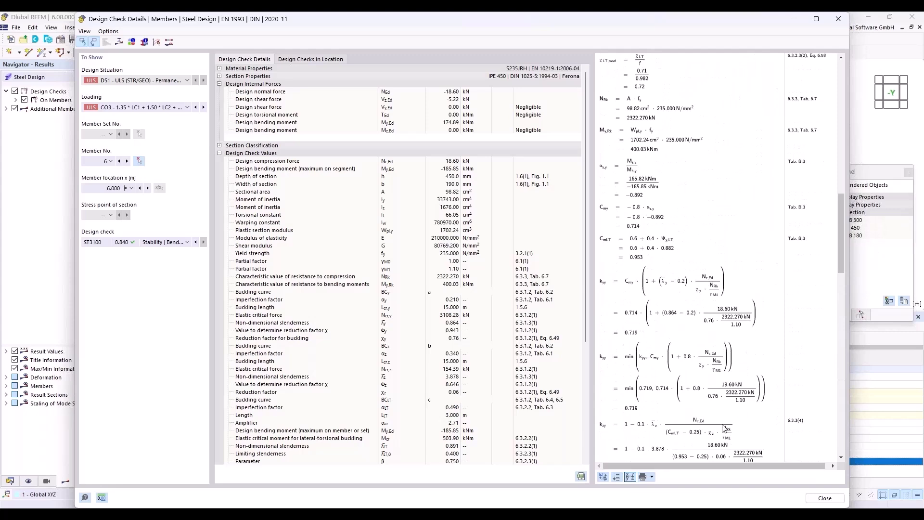
{"action": "left_click", "coordinate": [826, 499]}
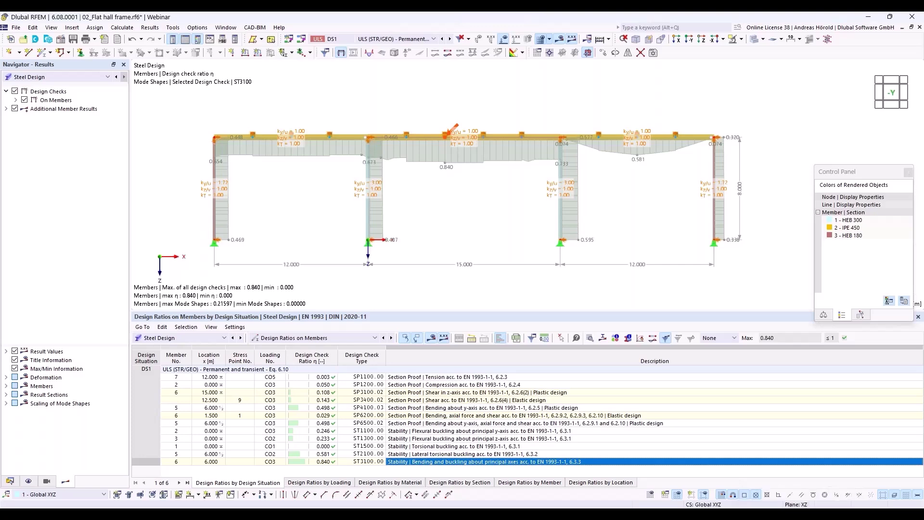
- Review the flat hall frame tasks on the PowerPoint slide and list the effective lengths in the RFEM model data
{"action": "mouse_move", "coordinate": [378, 491]}
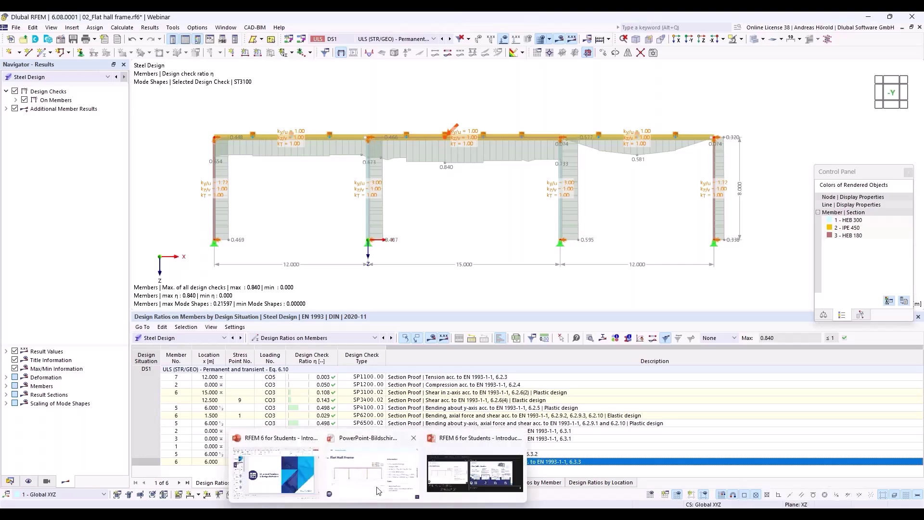
{"action": "left_click", "coordinate": [378, 485]}
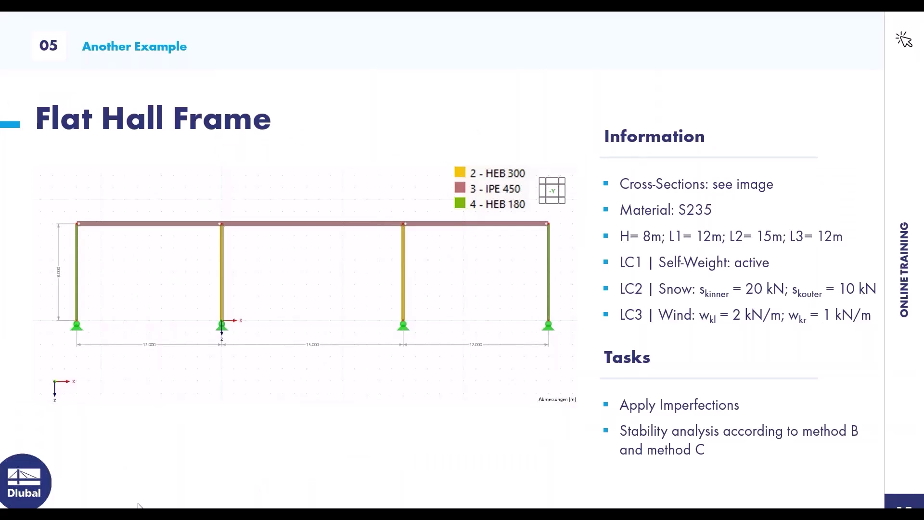
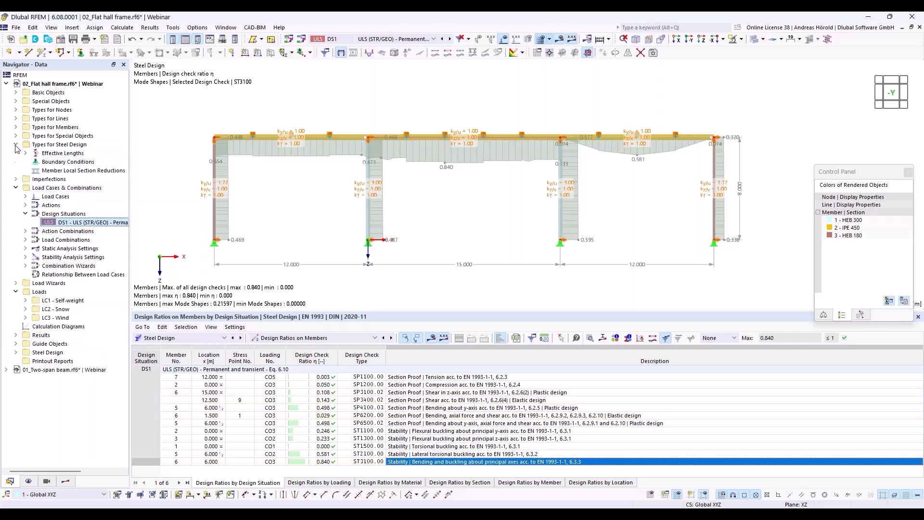
{"action": "left_click", "coordinate": [25, 153]}
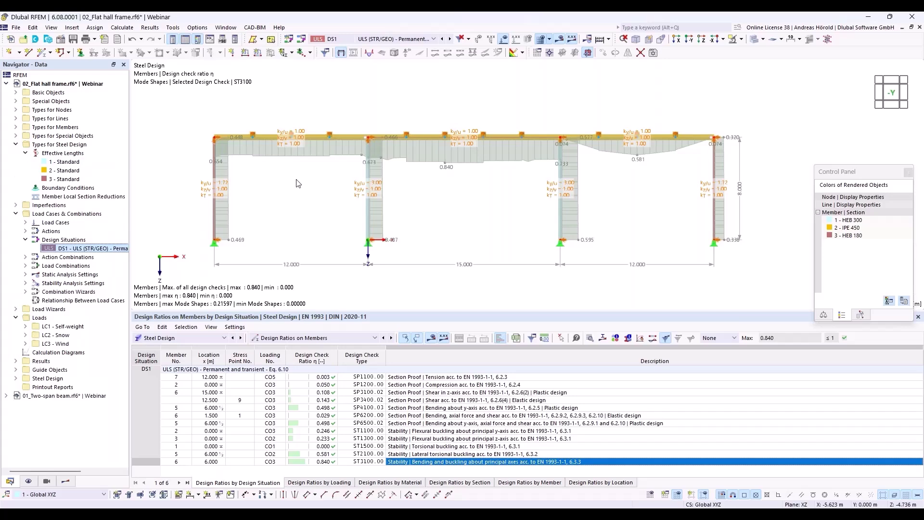
- Save the model without results under the name 02_Hall frame without imperfections_finished.rf6, replacing the existing file
{"action": "left_click", "coordinate": [16, 28]}
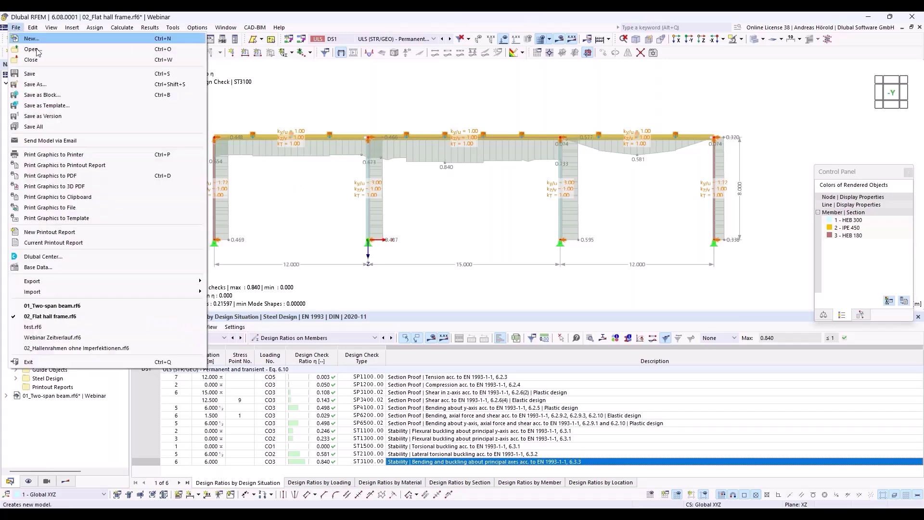
{"action": "left_click", "coordinate": [56, 85]}
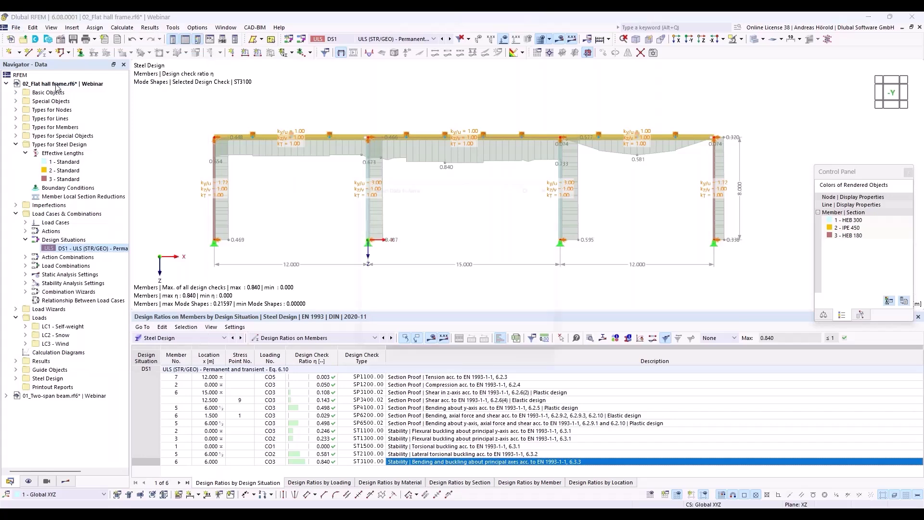
{"action": "left_click", "coordinate": [380, 233]}
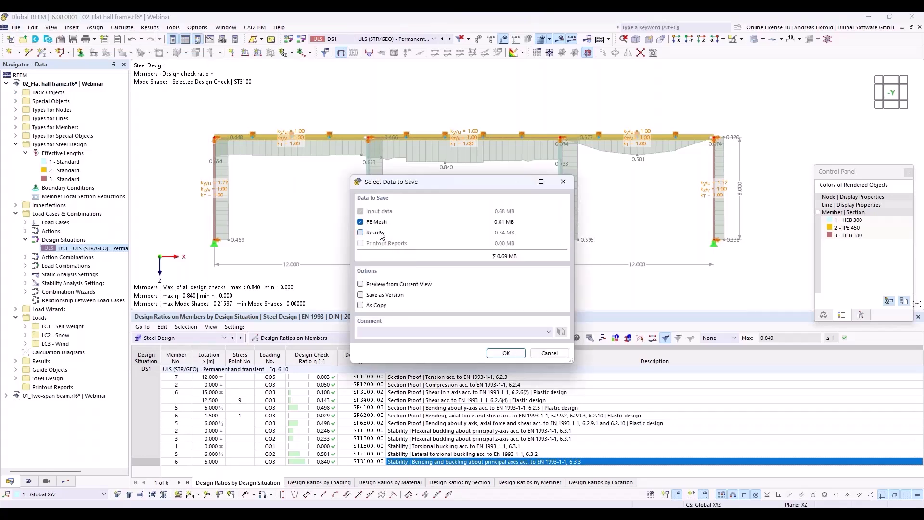
{"action": "left_click", "coordinate": [521, 355]}
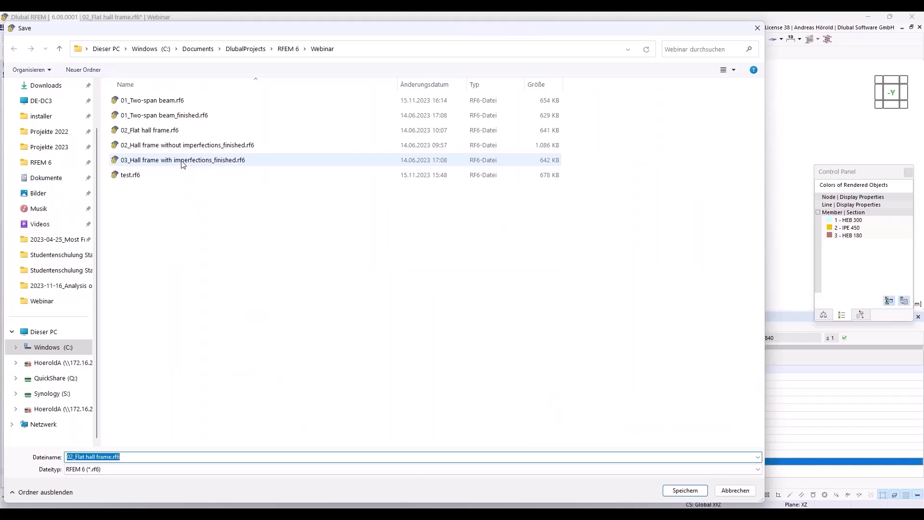
{"action": "left_click", "coordinate": [192, 147]}
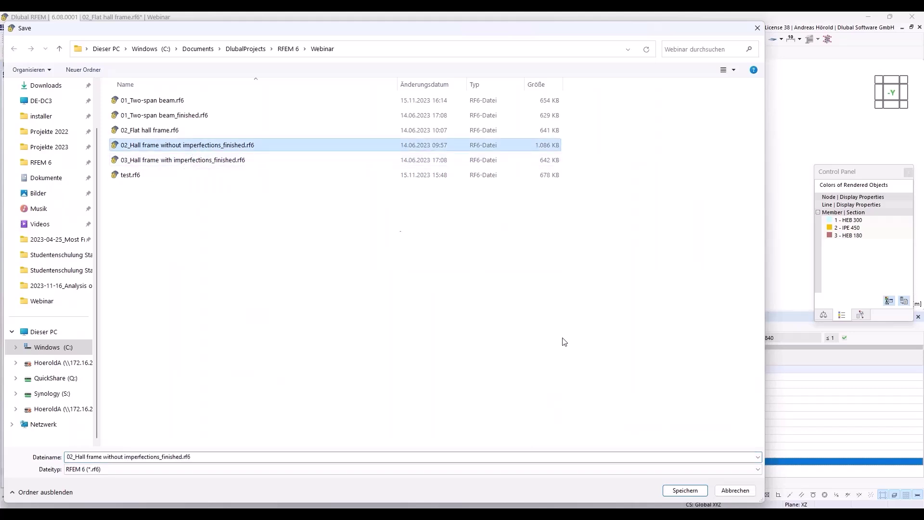
{"action": "left_click", "coordinate": [685, 489]}
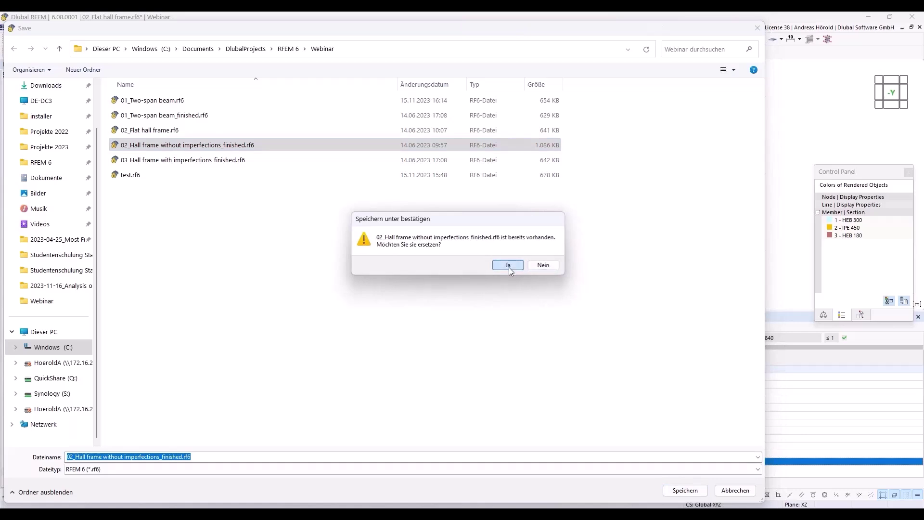
{"action": "left_click", "coordinate": [509, 266]}
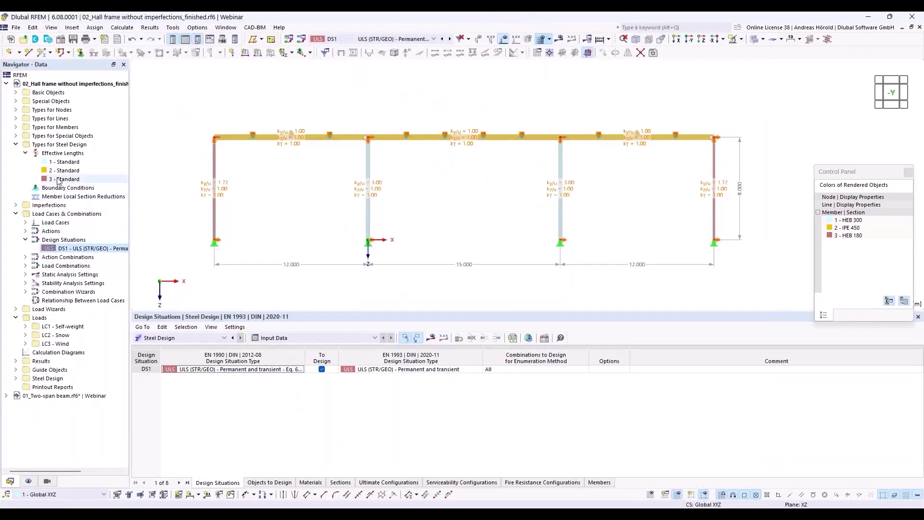
- Delete effective lengths 1 and 2 from the steel design types so the columns have none assigned
{"action": "left_click", "coordinate": [68, 162]}
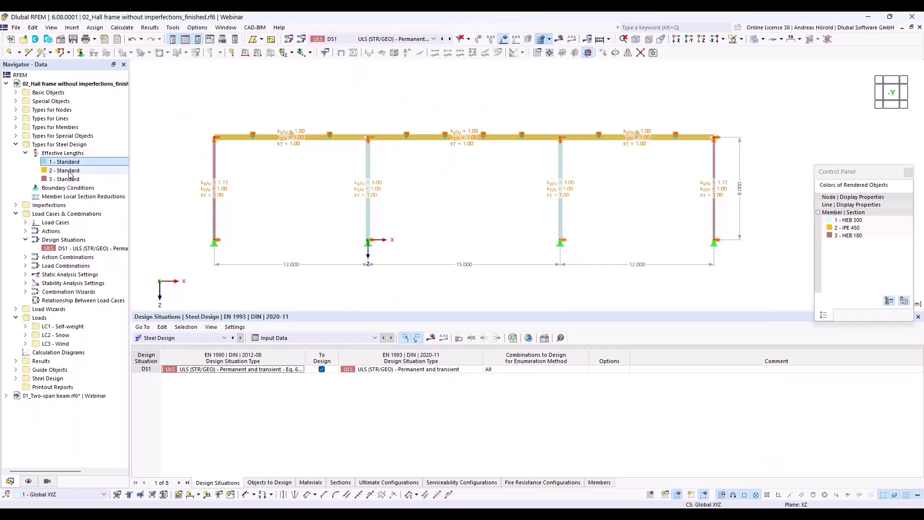
{"action": "left_click", "coordinate": [75, 172], "text": "ctrl"}
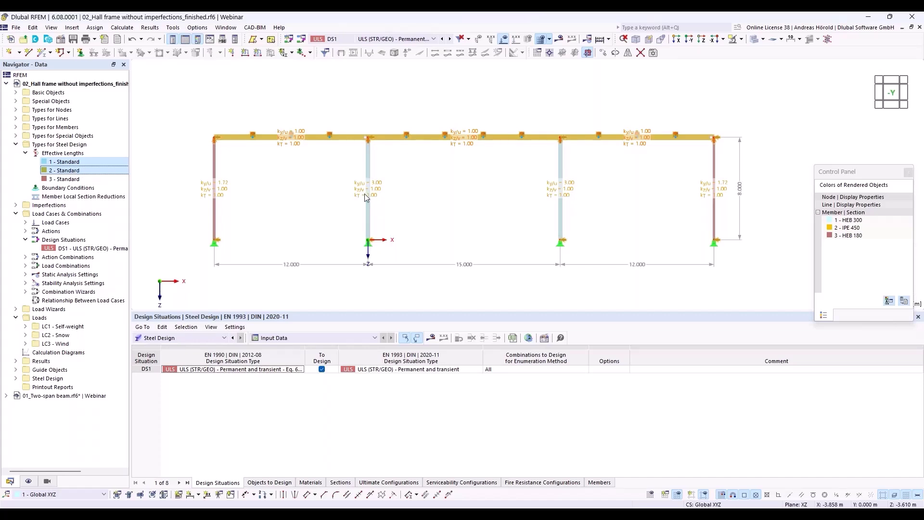
{"action": "right_click", "coordinate": [94, 161]}
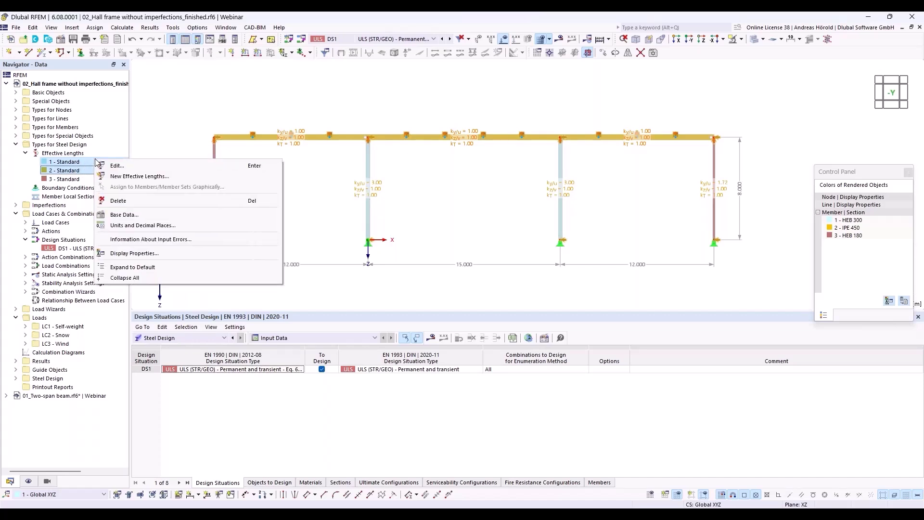
{"action": "left_click", "coordinate": [145, 202]}
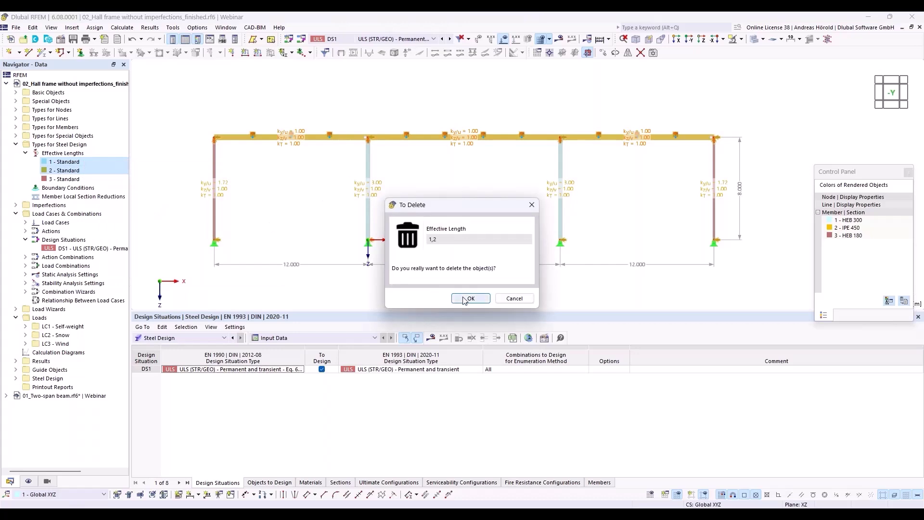
{"action": "left_click", "coordinate": [470, 298]}
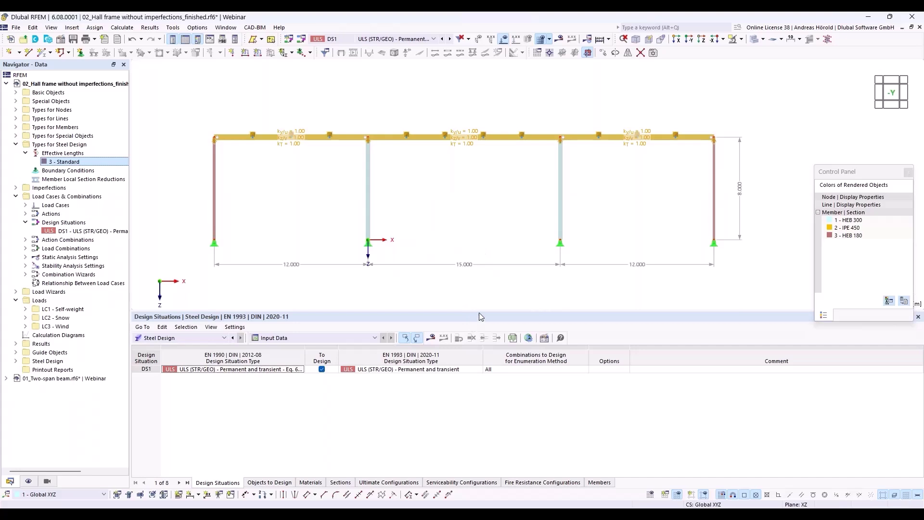
- Create a local imperfection case named "Imp. x", assigned to all load combinations without an assigned imperfection case
{"action": "left_click_drag", "start_coordinate": [481, 311], "coordinate": [481, 404]}
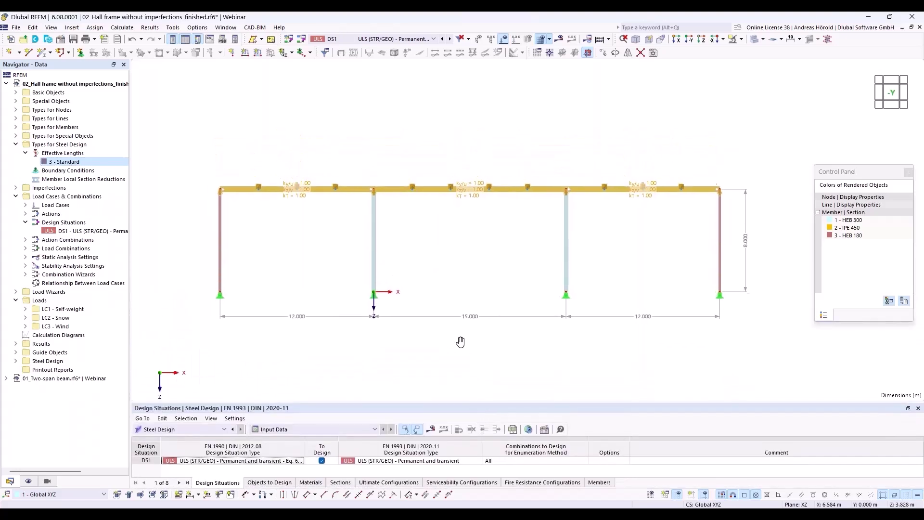
{"action": "scroll", "coordinate": [417, 345], "scroll_direction": "down", "scroll_amount": 2}
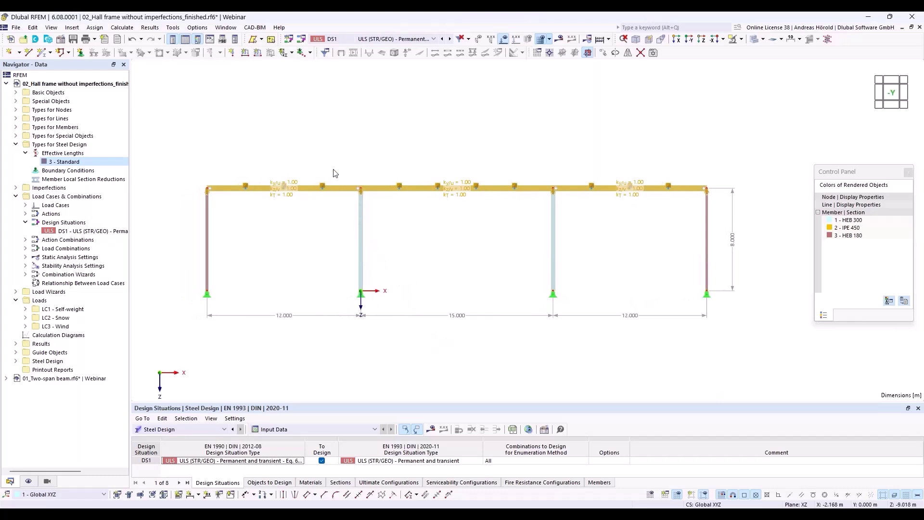
{"action": "left_click", "coordinate": [283, 53]}
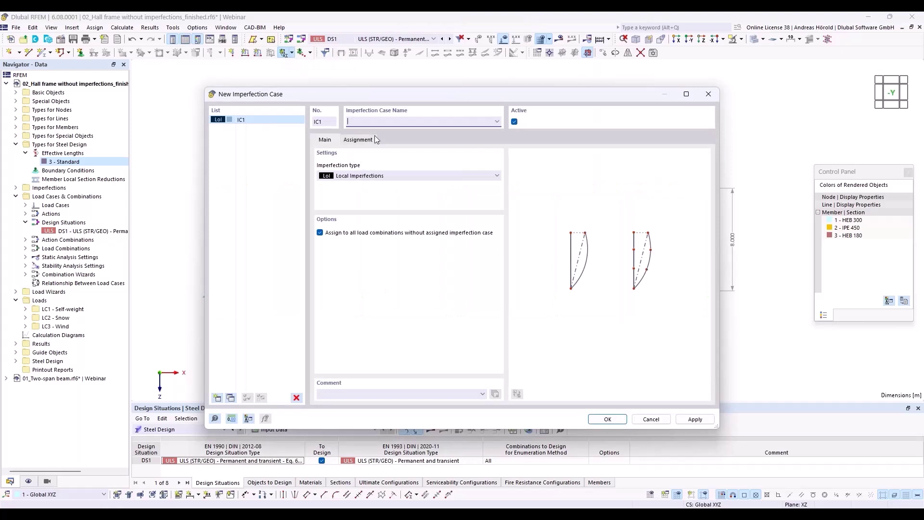
{"action": "type", "text": "Impo"}
{"action": "left_click", "coordinate": [609, 418]}
{"action": "left_click", "coordinate": [608, 419]}
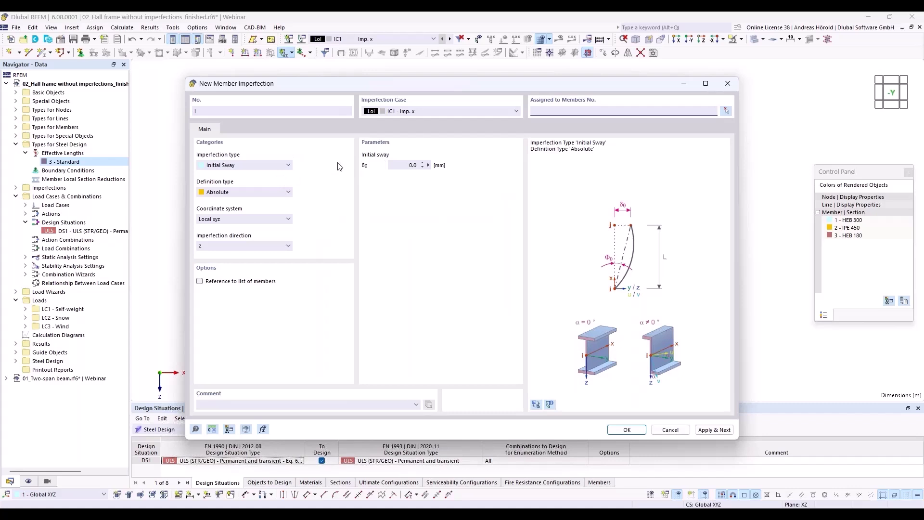
- Define the member imperfection as Initial Sway according to EN 1993-1-1, acting in local z
{"action": "left_click", "coordinate": [247, 166]}
{"action": "left_click", "coordinate": [247, 165]}
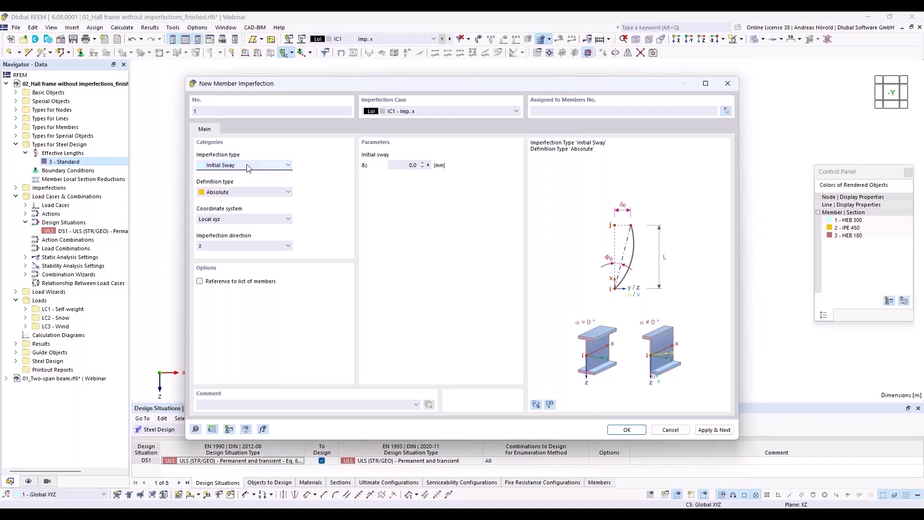
{"action": "left_click", "coordinate": [254, 192]}
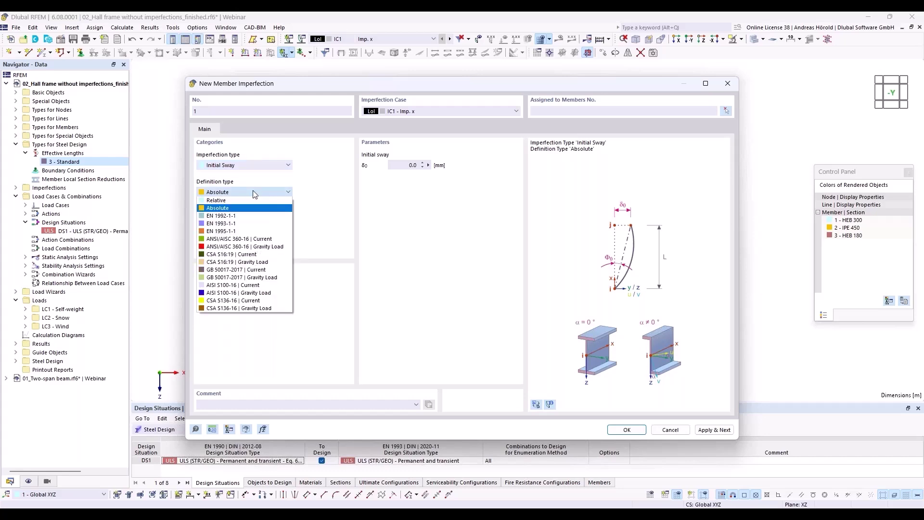
{"action": "left_click", "coordinate": [257, 224]}
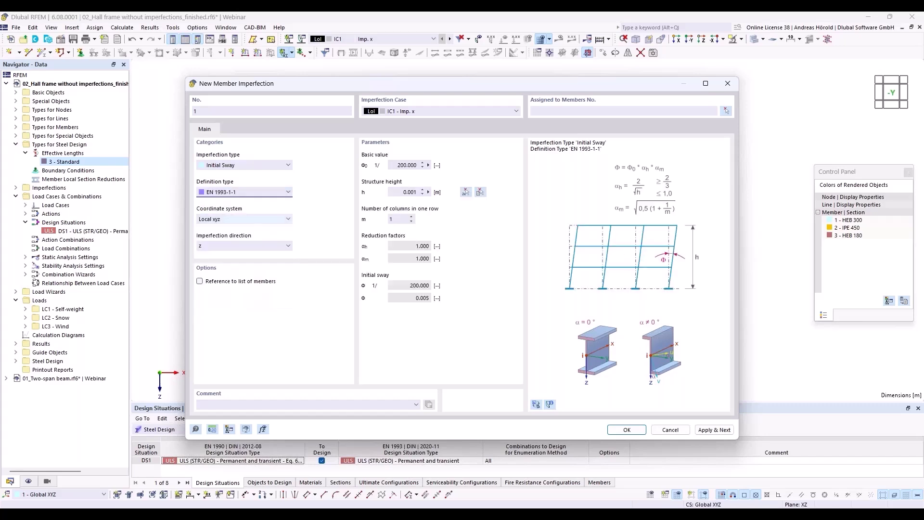
{"action": "left_click", "coordinate": [225, 242]}
{"action": "left_click", "coordinate": [224, 242]}
- Pick the 8 m structure height from the base and top of an inner column and set 4 columns in one row
{"action": "left_click", "coordinate": [467, 192]}
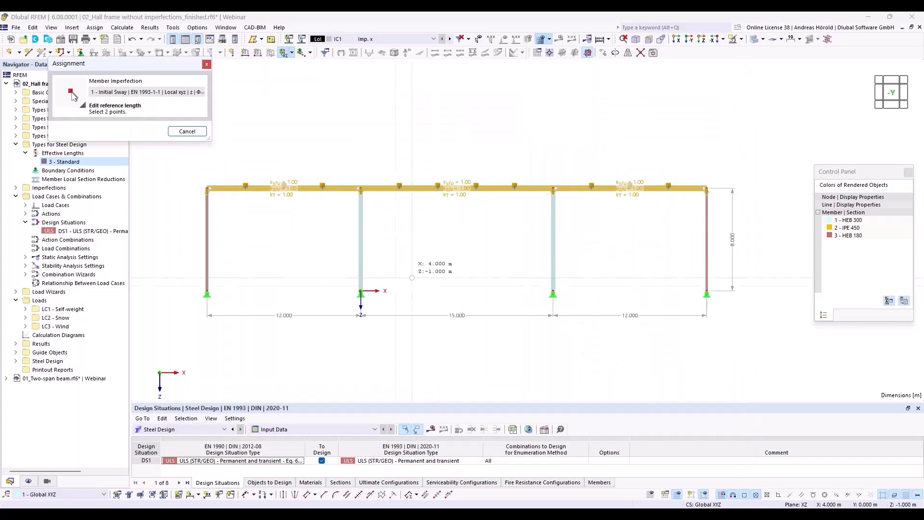
{"action": "left_click", "coordinate": [361, 291]}
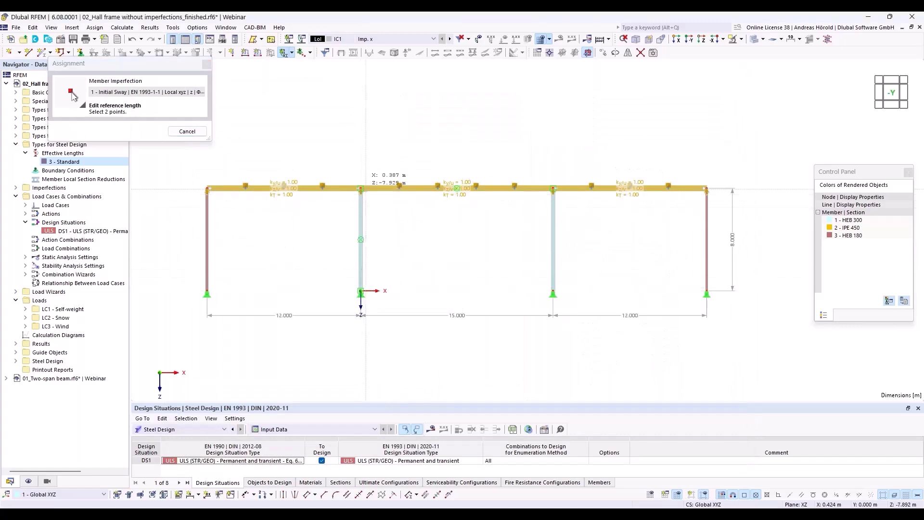
{"action": "left_click", "coordinate": [360, 187]}
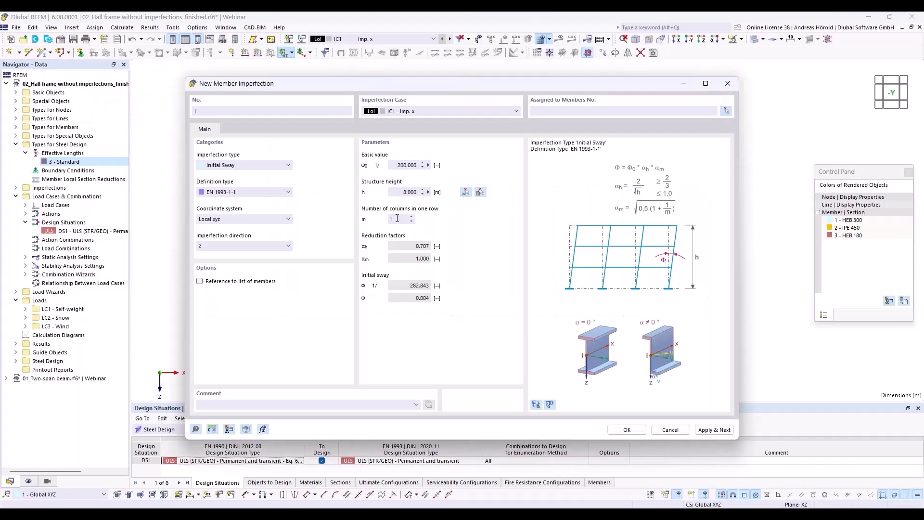
{"action": "mouse_move", "coordinate": [484, 87]}
{"action": "left_mouse_down"}
{"action": "mouse_move", "coordinate": [486, 327]}
{"action": "mouse_move", "coordinate": [478, 86]}
{"action": "left_mouse_up"}
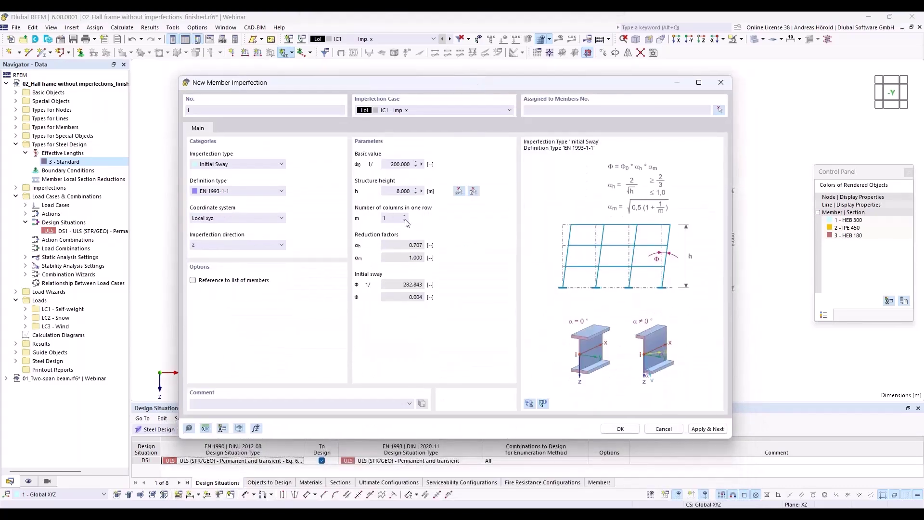
{"action": "left_click", "coordinate": [405, 215]}
{"action": "left_click", "coordinate": [405, 215]}
{"action": "left_click", "coordinate": [405, 215]}
{"action": "left_click", "coordinate": [619, 429]}
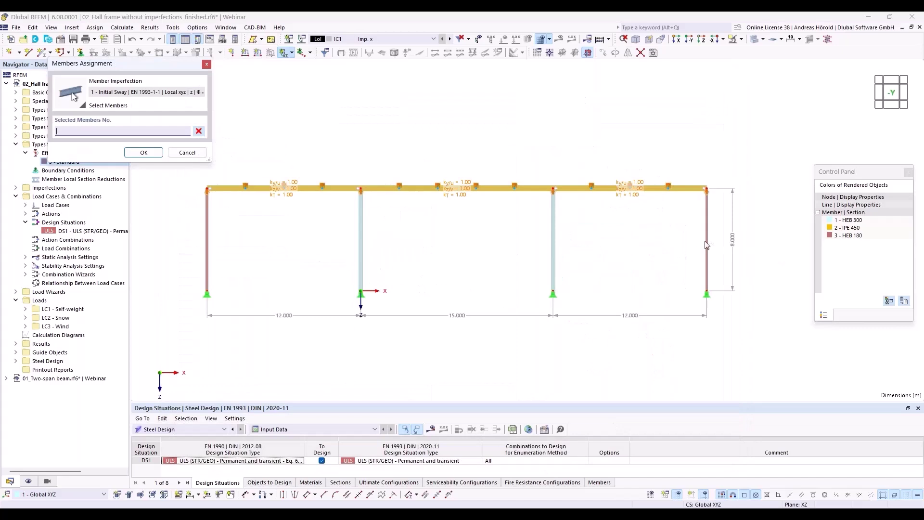
- Assign the initial sway to the four columns, members 1-4, and display the imperfections on the frame
{"action": "left_click_drag", "start_coordinate": [755, 215], "coordinate": [184, 265]}
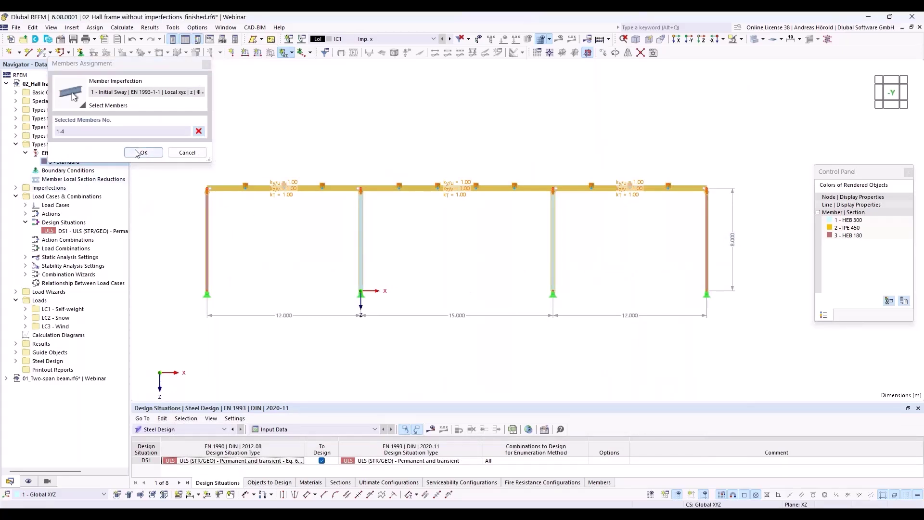
{"action": "left_click", "coordinate": [152, 155]}
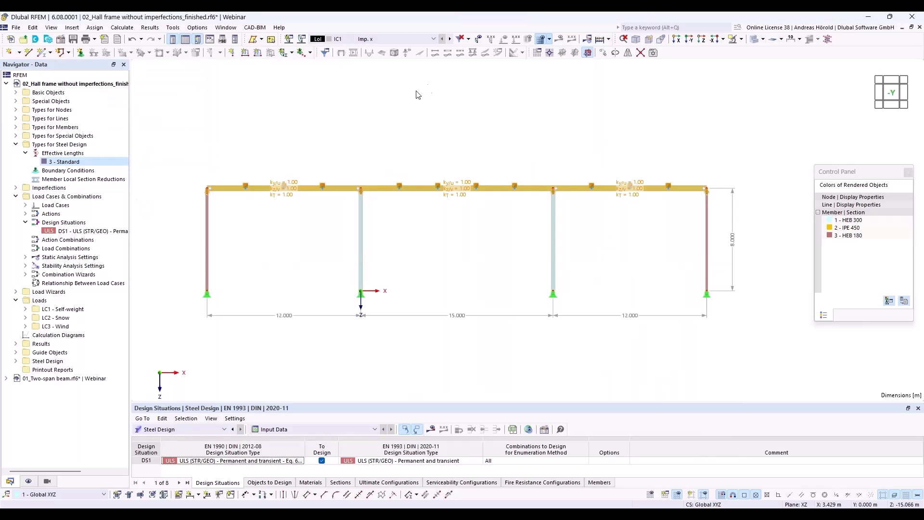
{"action": "left_click", "coordinate": [479, 40]}
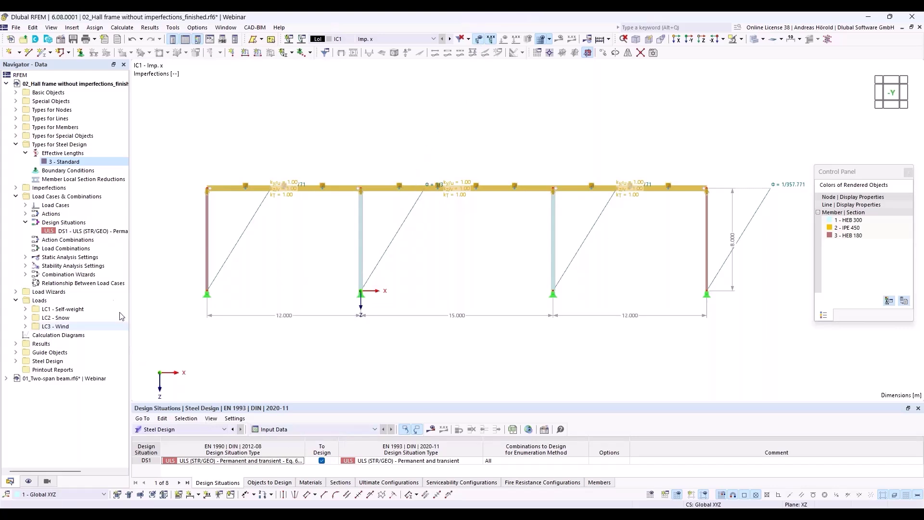
- Check that design situation DS1's combination wizard uses second-order analysis with imperfection cases, and calculate everything
{"action": "left_click", "coordinate": [78, 235]}
{"action": "double_click", "coordinate": [79, 234]}
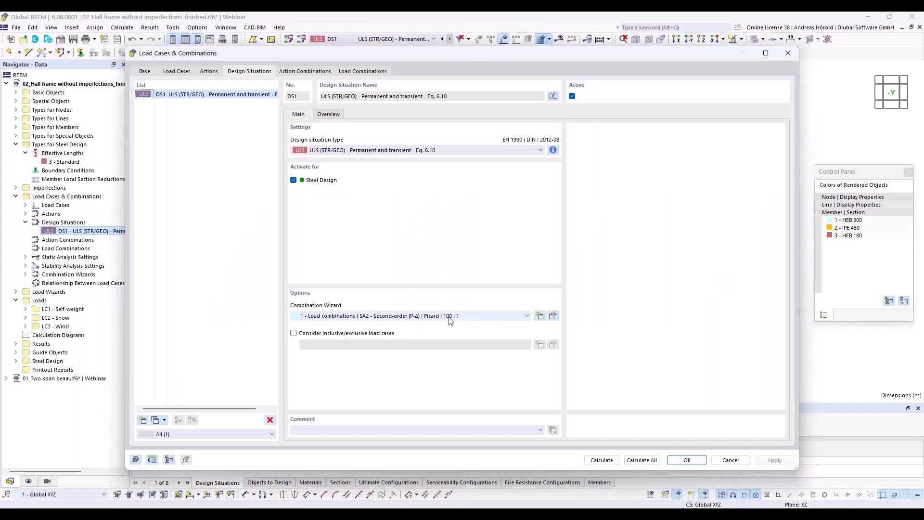
{"action": "left_click", "coordinate": [553, 316]}
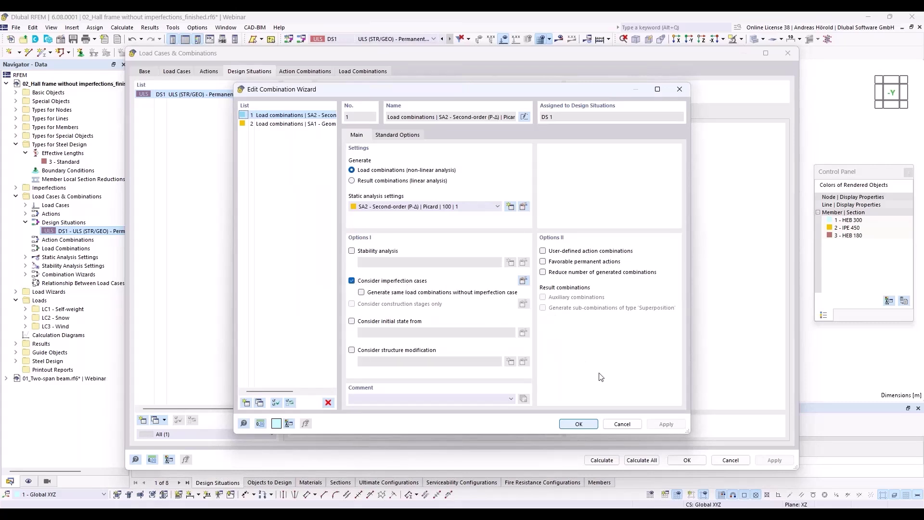
{"action": "left_click", "coordinate": [584, 423]}
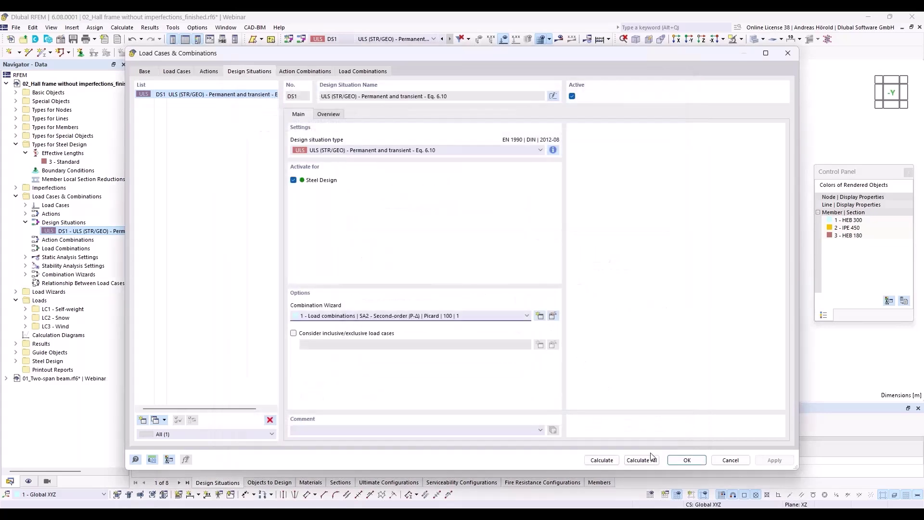
{"action": "left_click", "coordinate": [642, 461]}
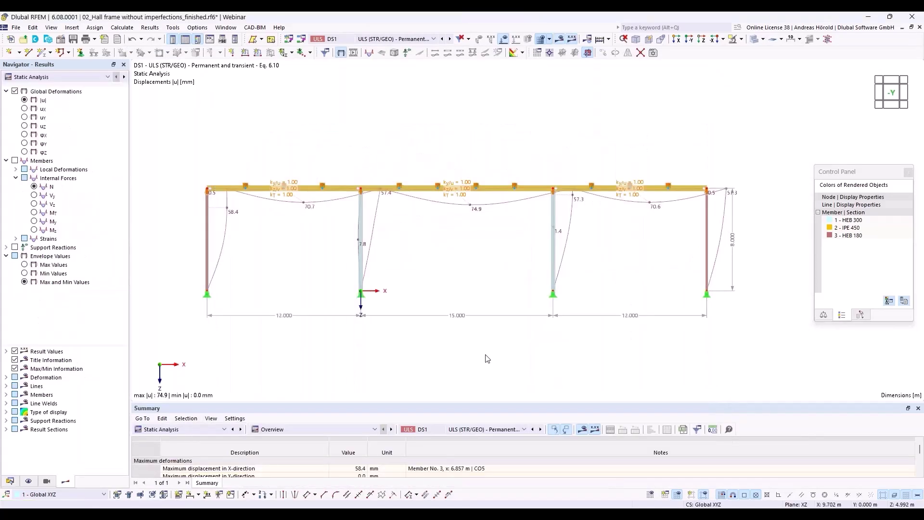
- Display the steel design results and enlarge the table of design ratios on members by design situation
{"action": "left_click", "coordinate": [193, 429]}
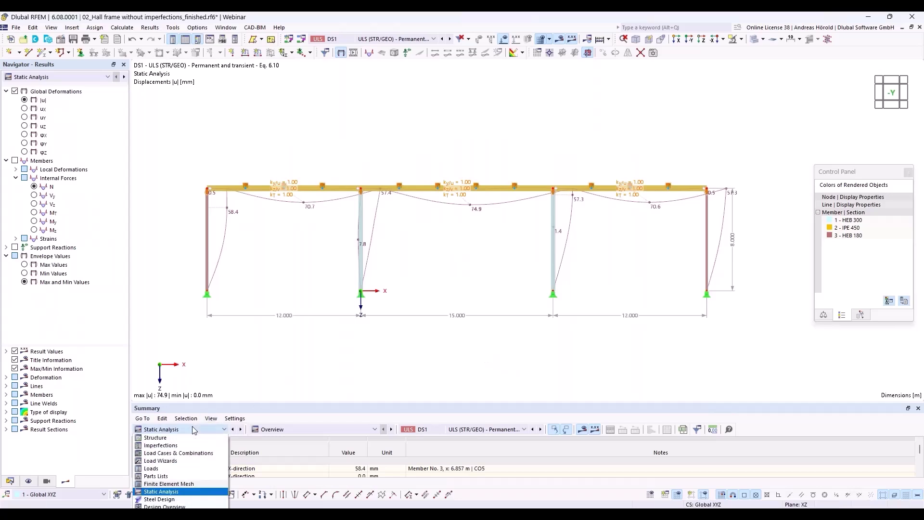
{"action": "left_click", "coordinate": [189, 499]}
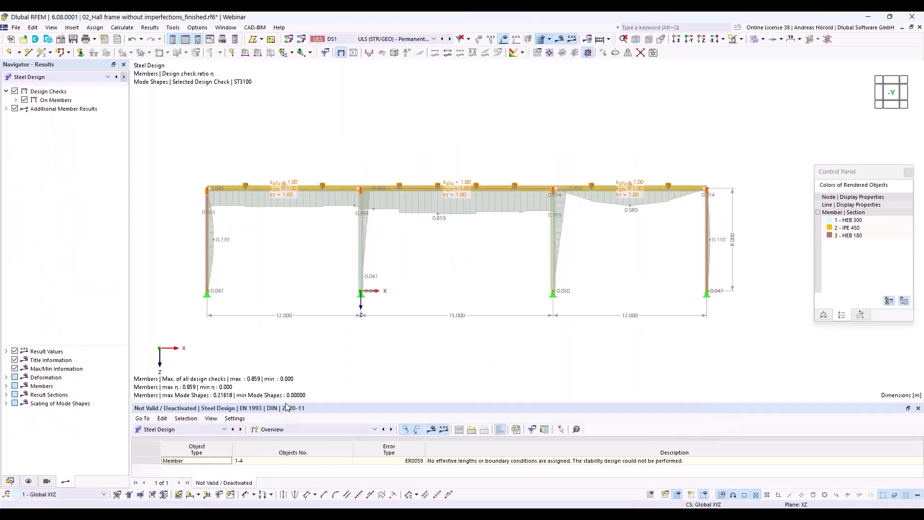
{"action": "left_click_drag", "start_coordinate": [287, 403], "coordinate": [290, 333]}
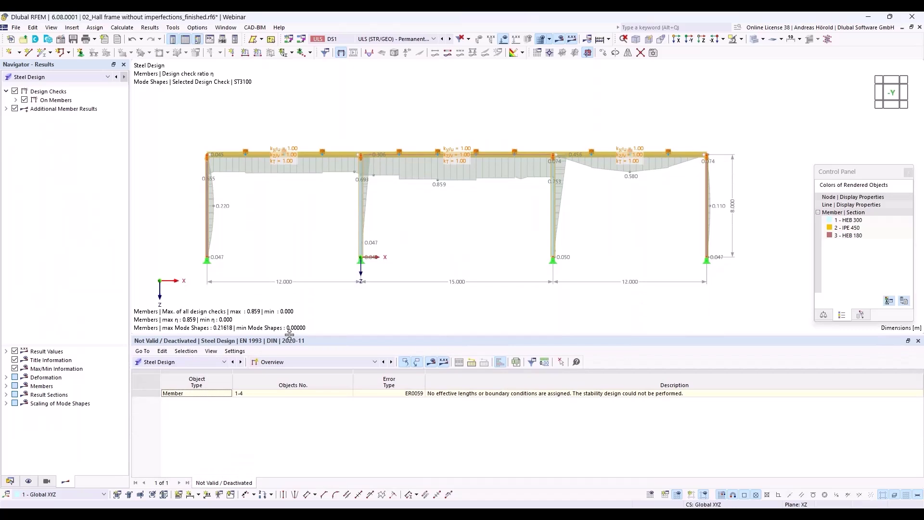
{"action": "left_click", "coordinate": [319, 360]}
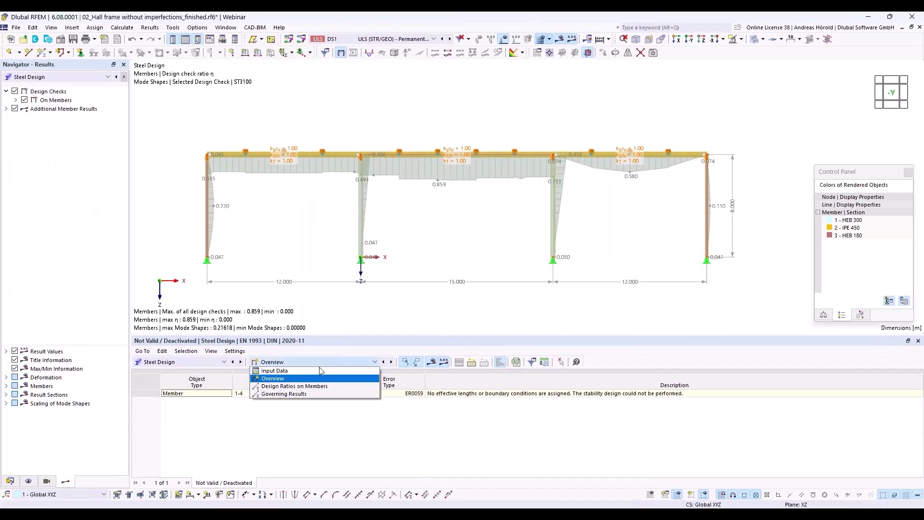
{"action": "left_click", "coordinate": [321, 388]}
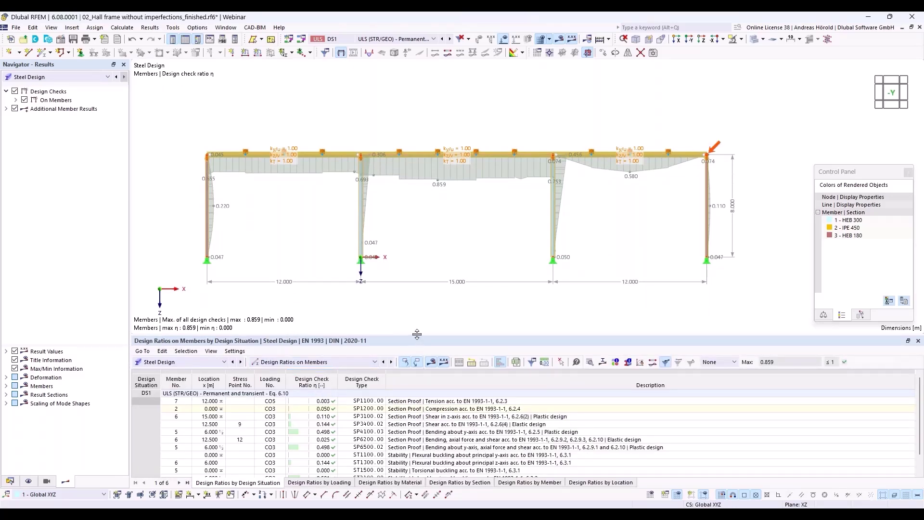
{"action": "left_click_drag", "start_coordinate": [417, 330], "coordinate": [419, 295]}
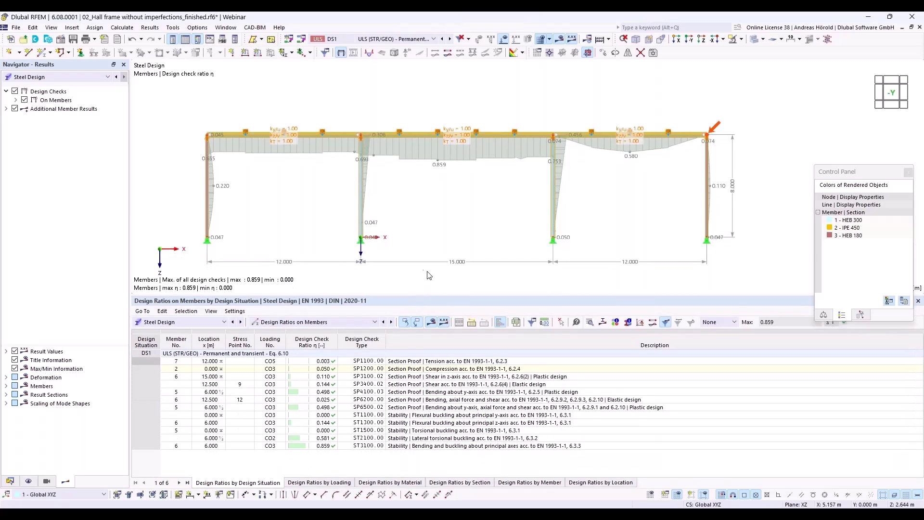